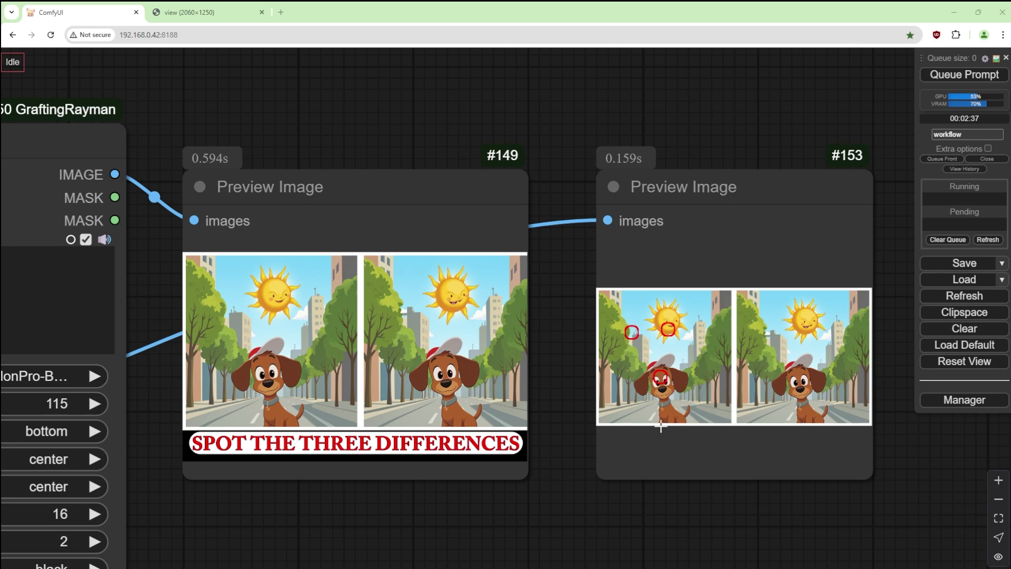
- Confirm clearing the existing spot-the-difference workflow so the canvas is left empty
left_click(975, 330)
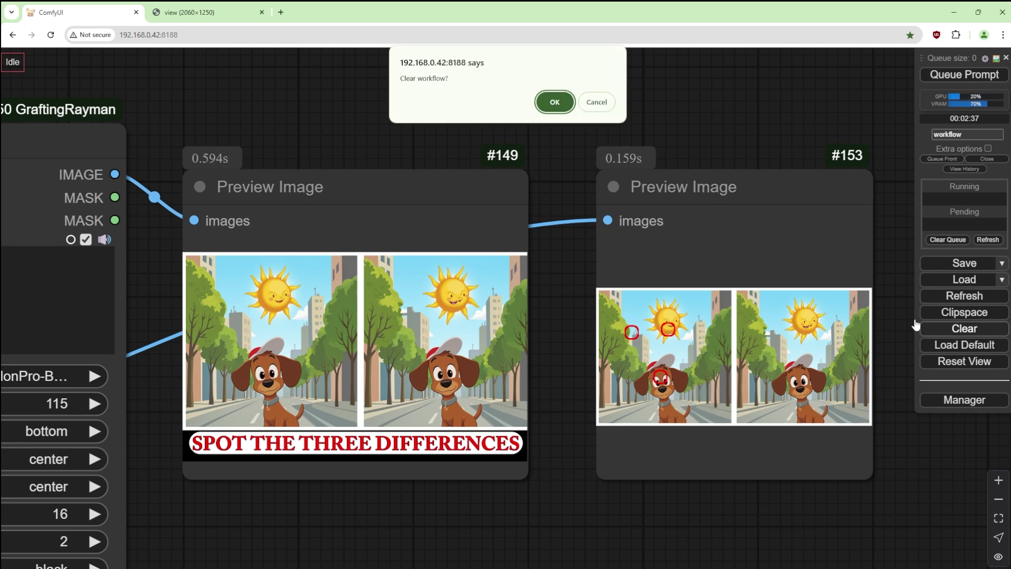
- Add a Load VAE node in the upper left, set to FLUX1\ae.safetensors
left_click(561, 103)
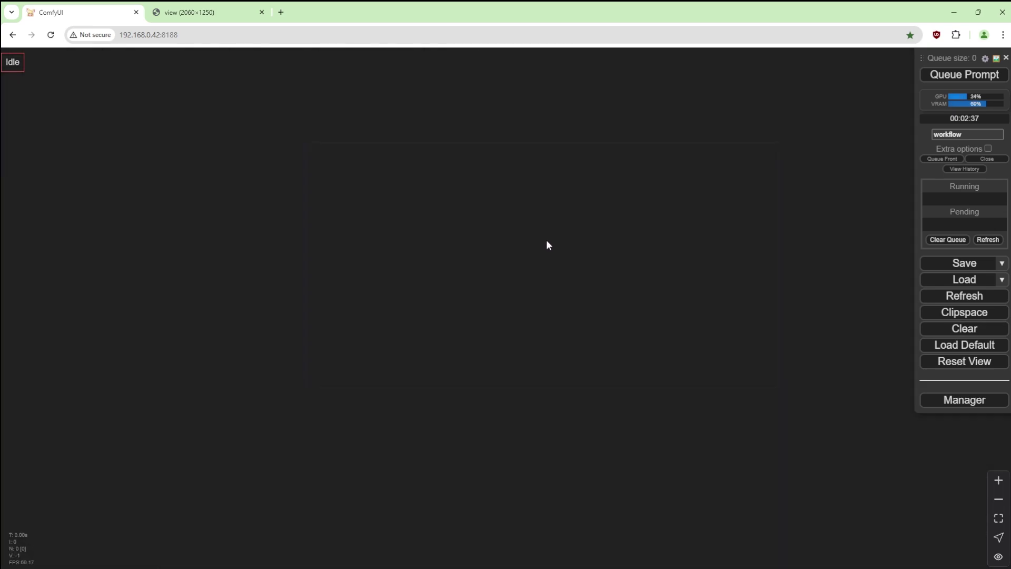
double_click(584, 239)
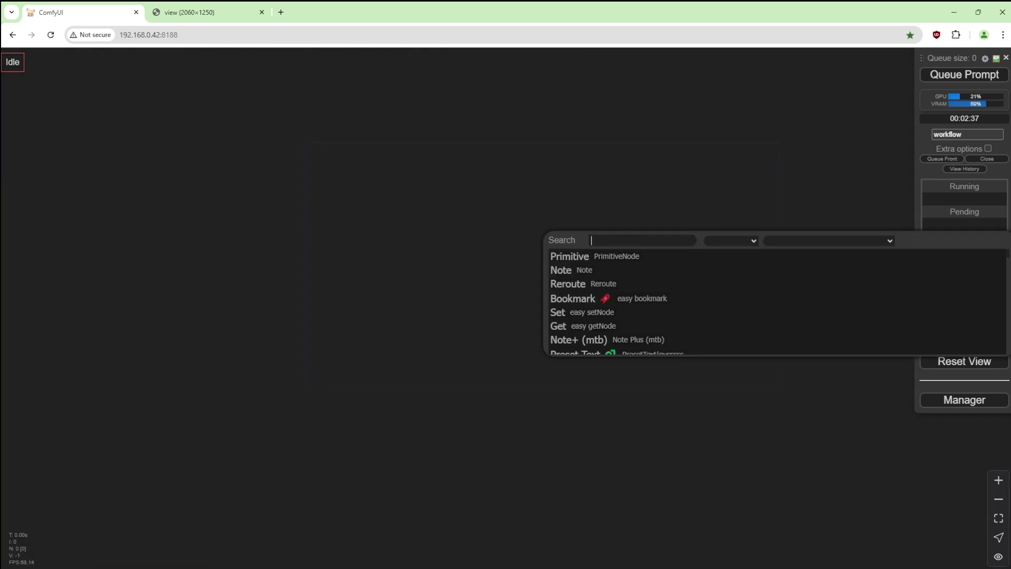
double_click(427, 188)
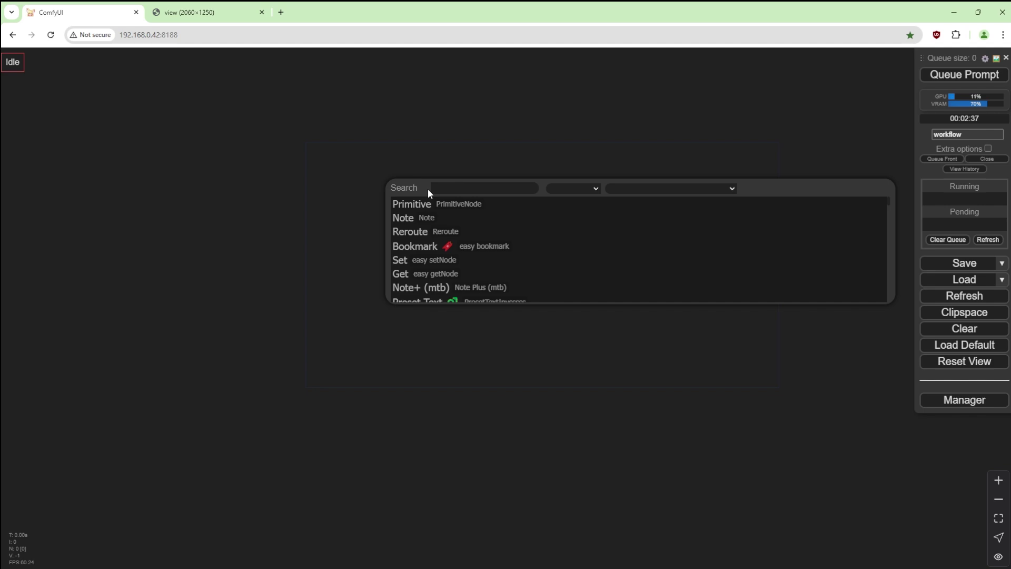
type("load vae")
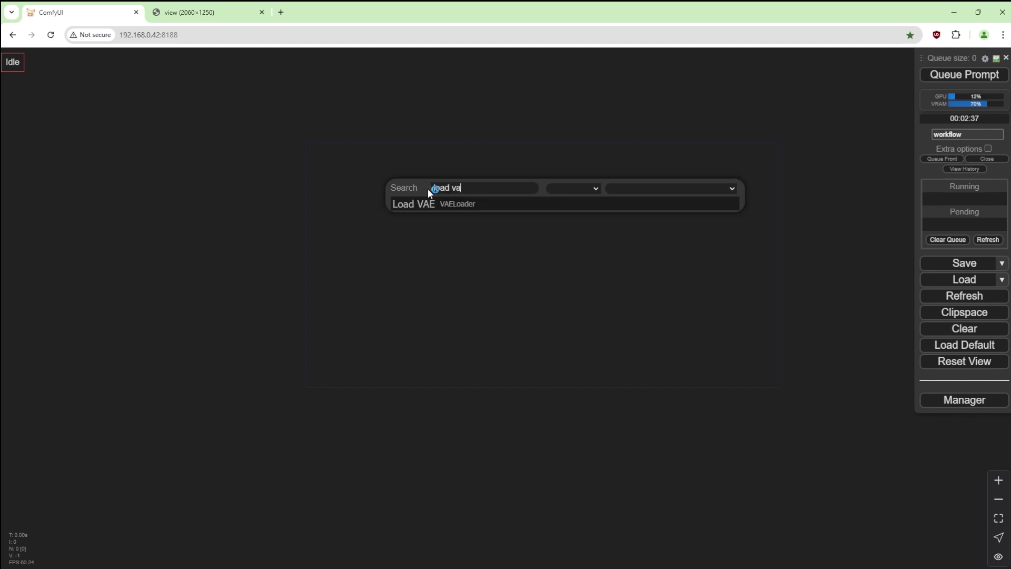
left_click(420, 207)
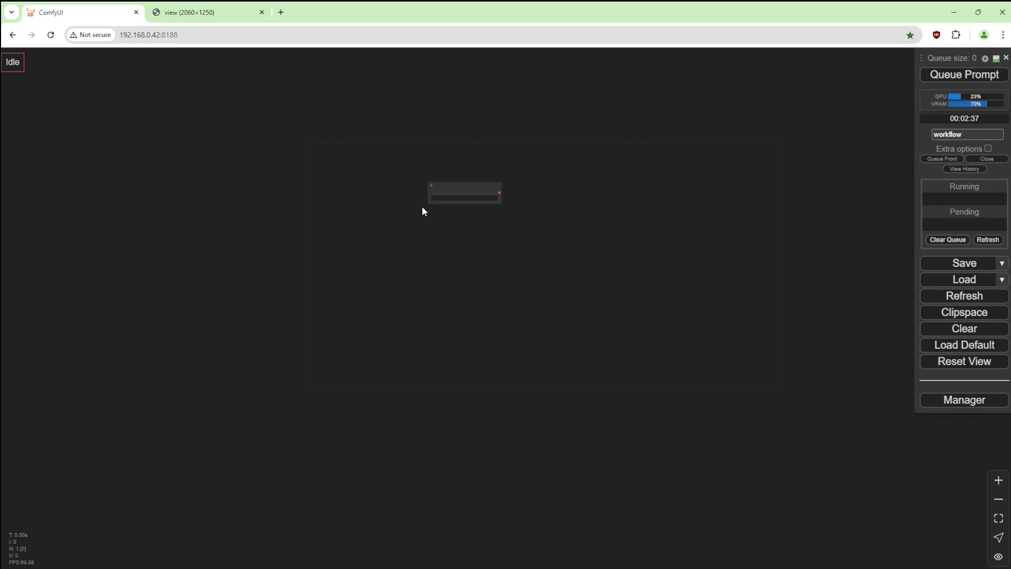
scroll(432, 202, "up", 6)
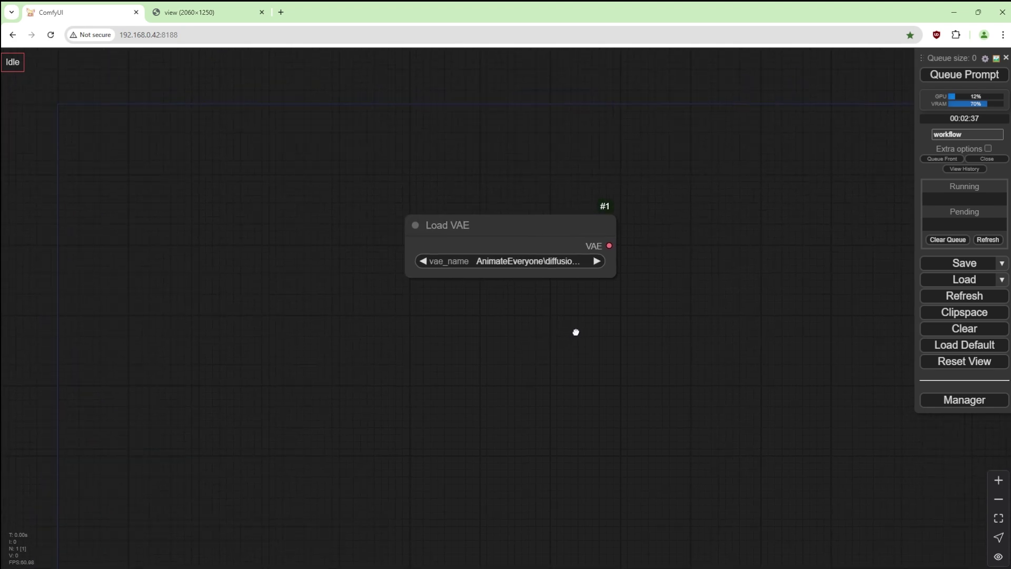
left_click_drag(567, 241, 216, 152)
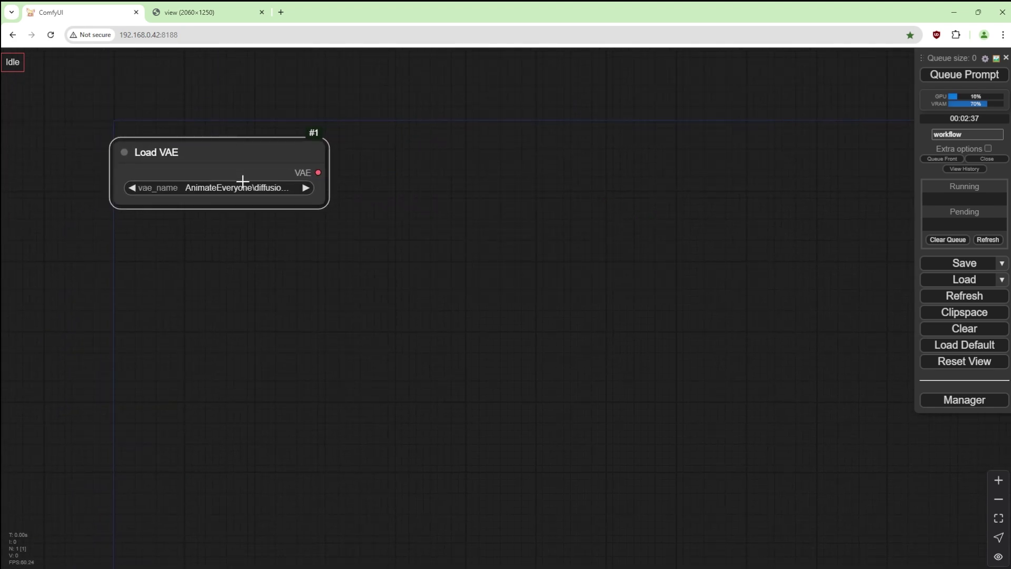
left_click(244, 188)
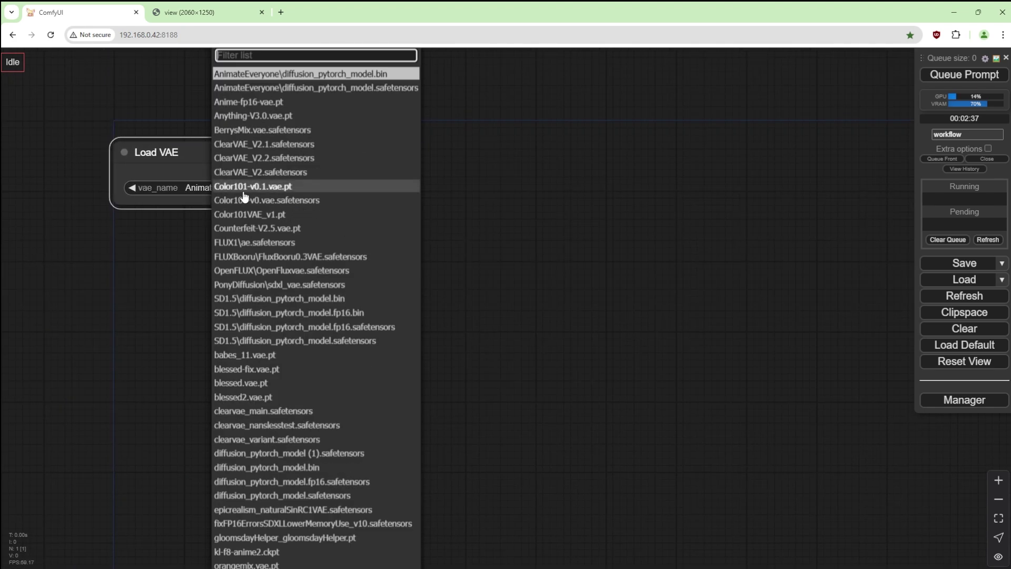
left_click(267, 242)
- Add a VAE Decode fed by the loaded VAE, sending its image to a Preview Image
scroll(329, 222, "down", 8)
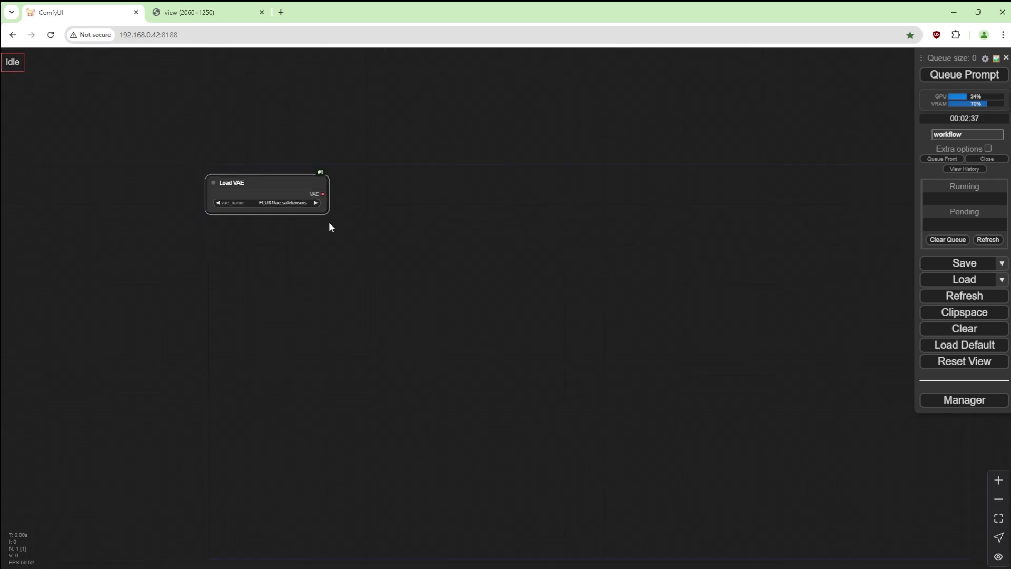
double_click(312, 262)
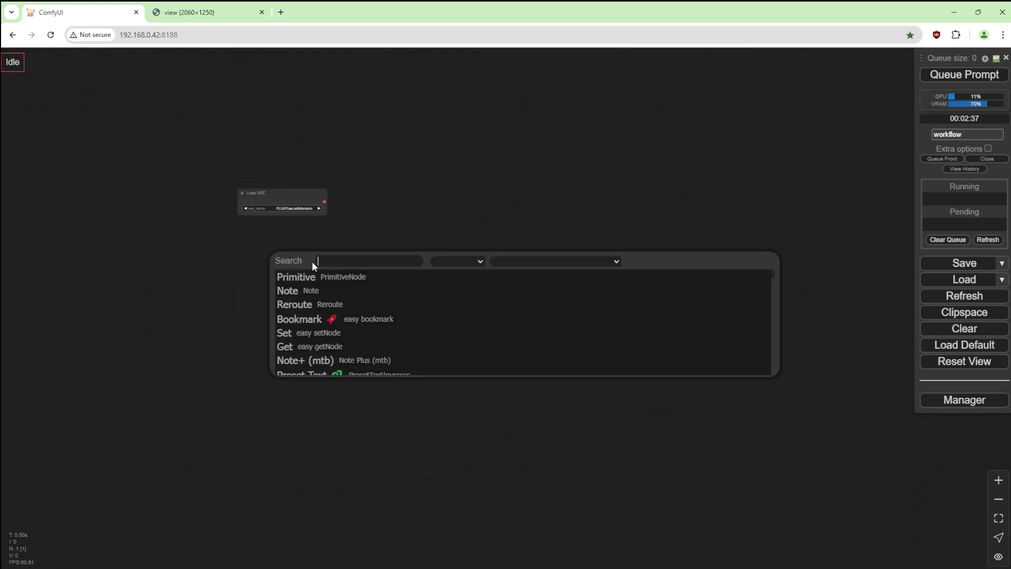
type("vae")
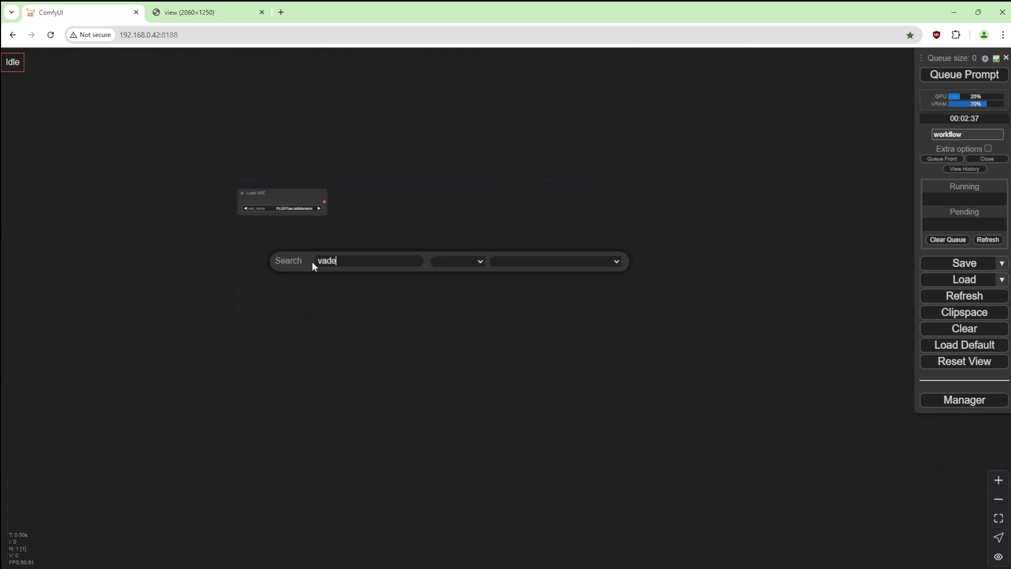
type(" decode")
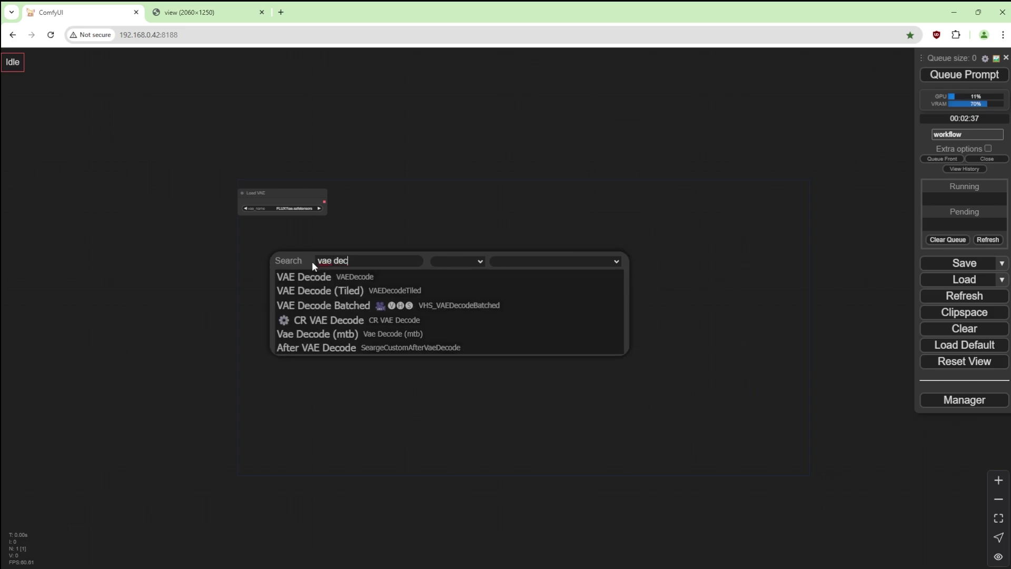
left_click(358, 274)
left_click_drag(343, 264, 492, 204)
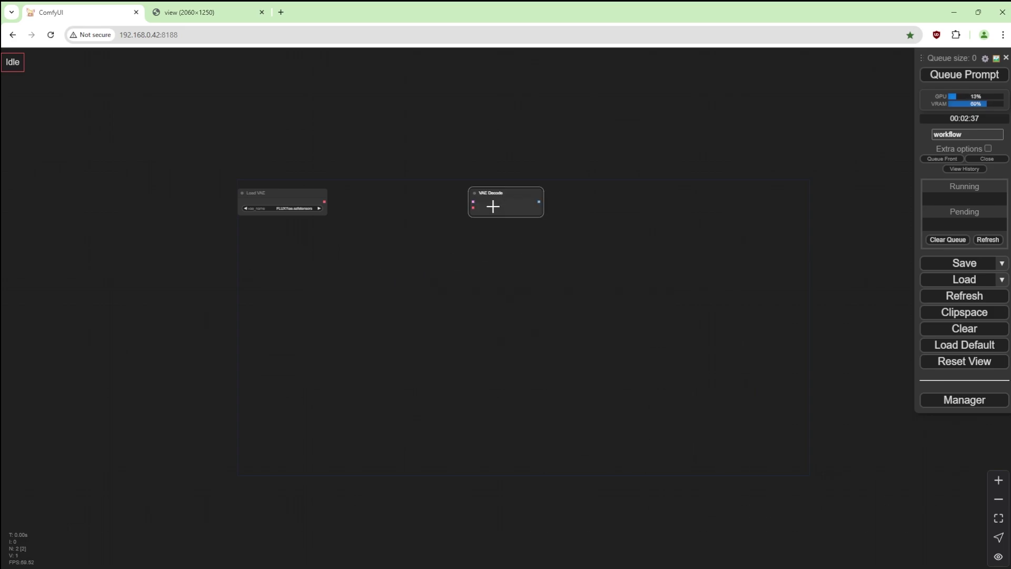
scroll(479, 208, "up", 4)
left_click_drag(274, 204, 469, 208)
left_click_drag(562, 196, 748, 217)
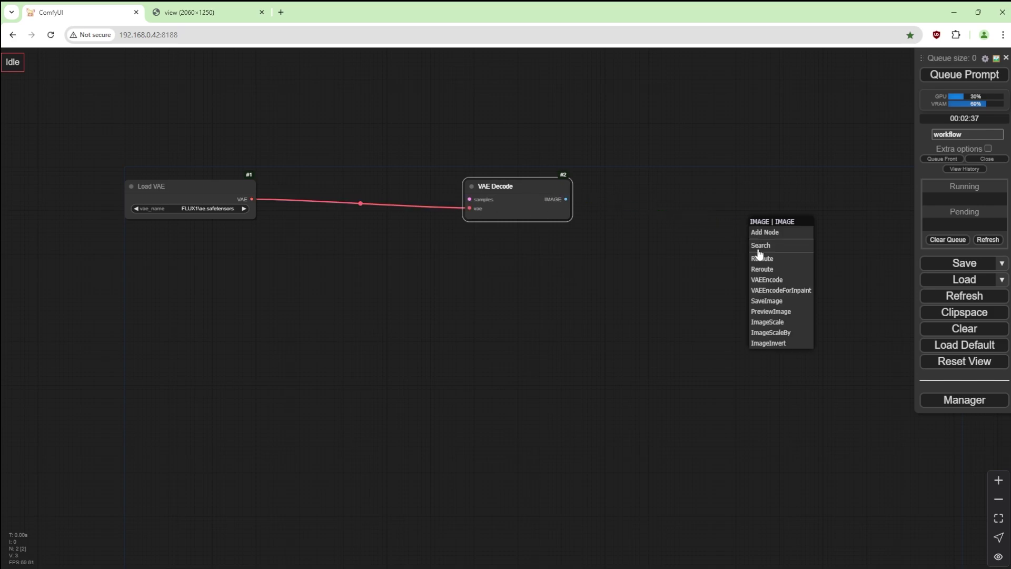
left_click(776, 311)
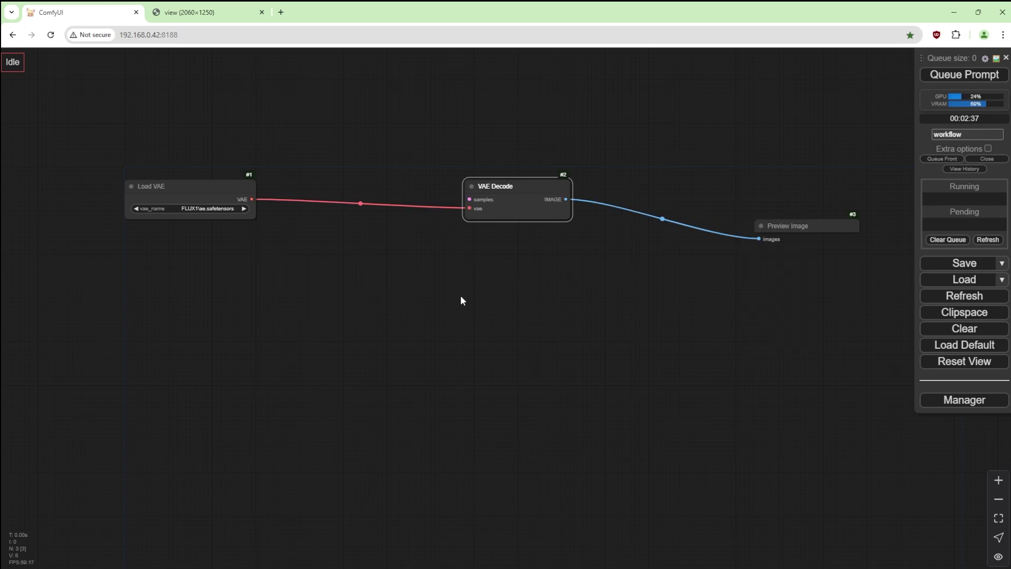
left_click_drag(366, 309, 444, 272)
- Add a Unet Loader (GGUF) under Load VAE using the PixelWave FLUX Q8 model
double_click(257, 255)
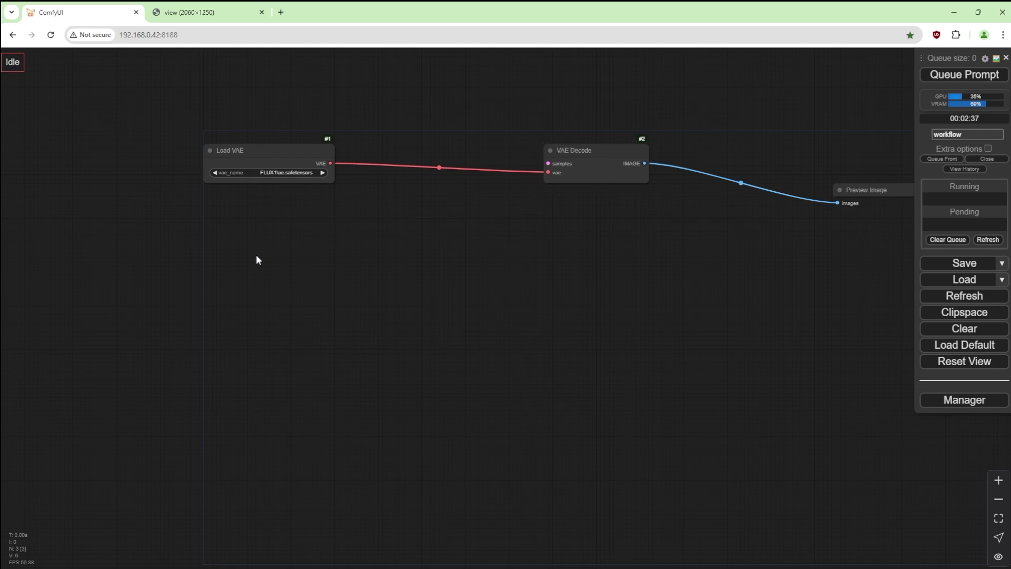
type("unetload")
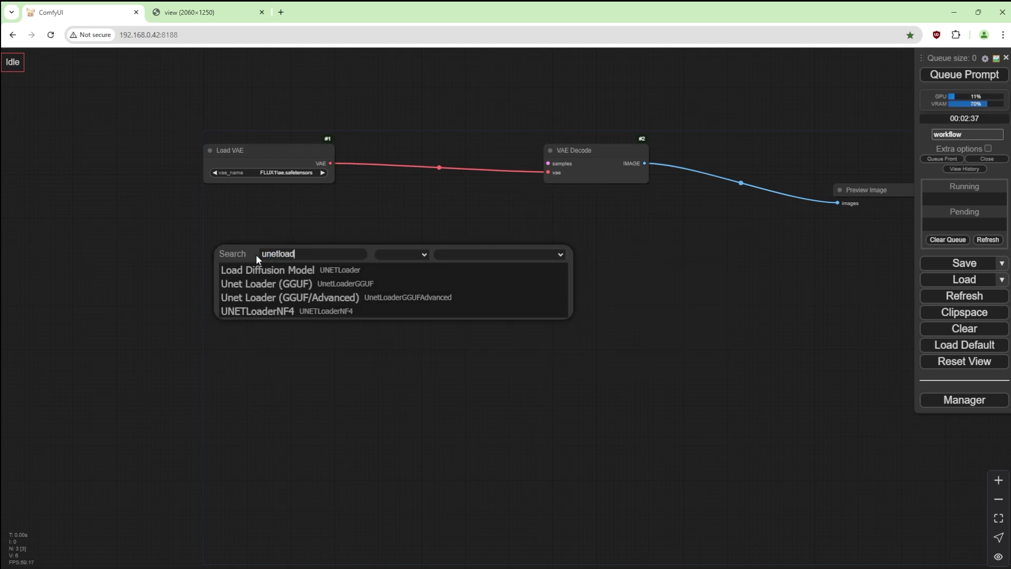
left_click(268, 284)
left_click_drag(328, 250, 274, 204)
left_click(287, 227)
scroll(337, 406, "down", 2)
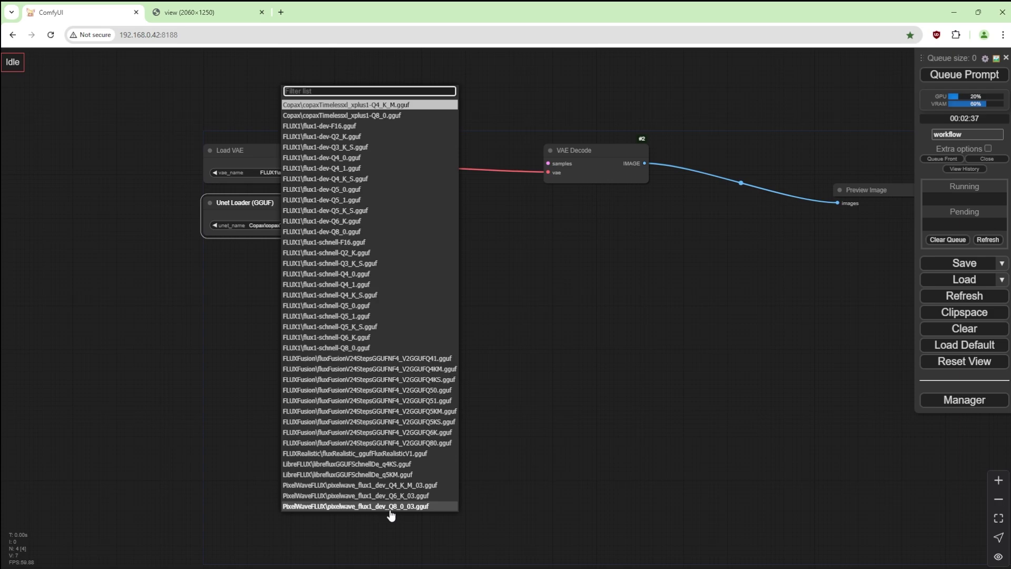
left_click(399, 509)
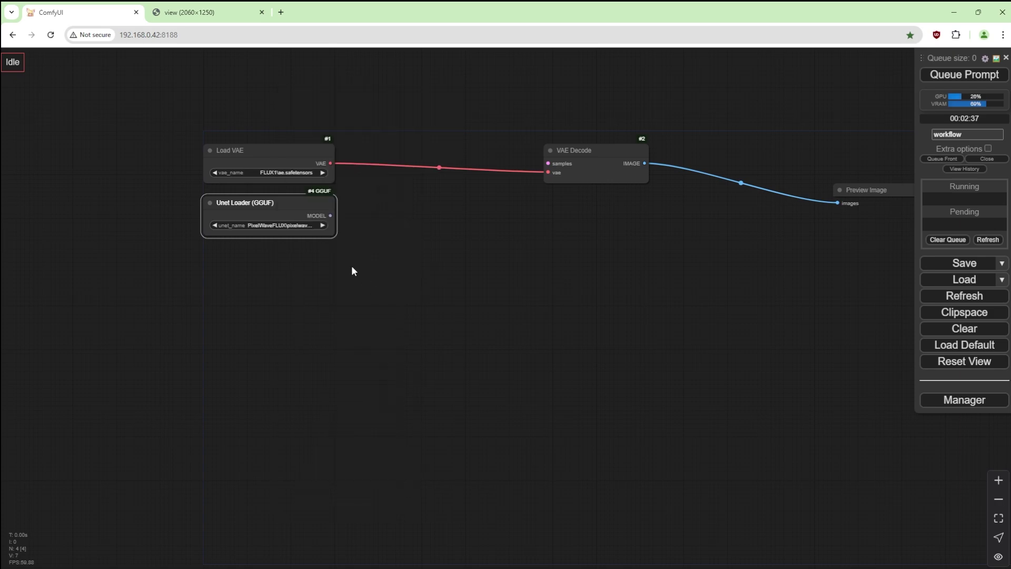
- Add a DualCLIPLoader (GGUF) with t5xxl_fp8_e4m3fn.safetensors, clip_l.safetensors and type flux
double_click(277, 278)
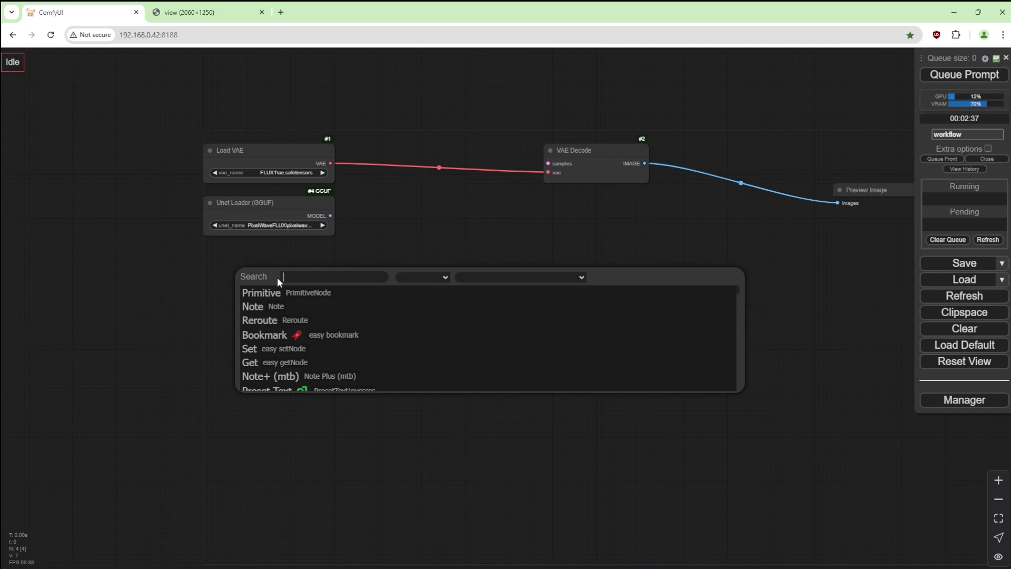
type("dualcli")
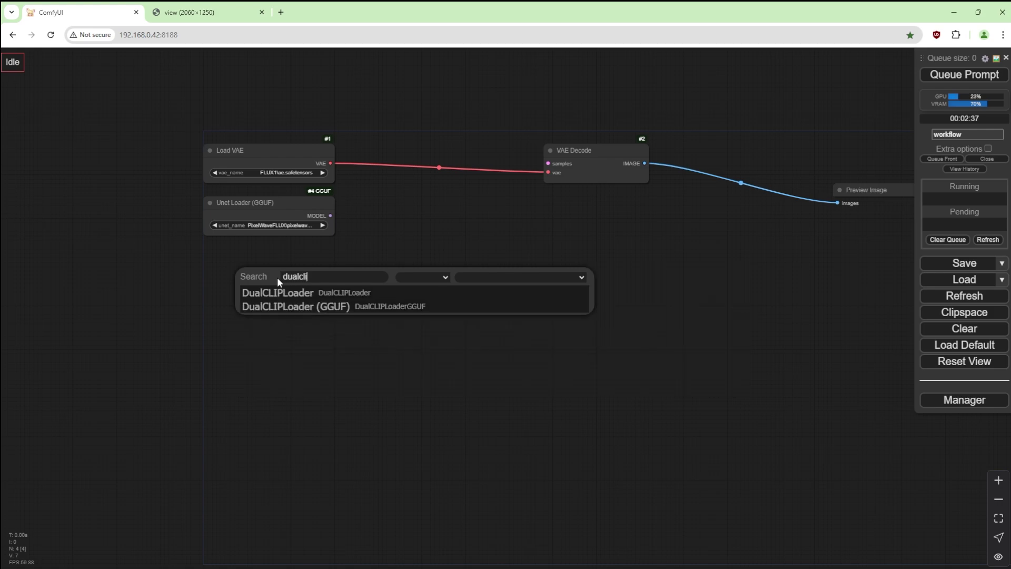
left_click(284, 306)
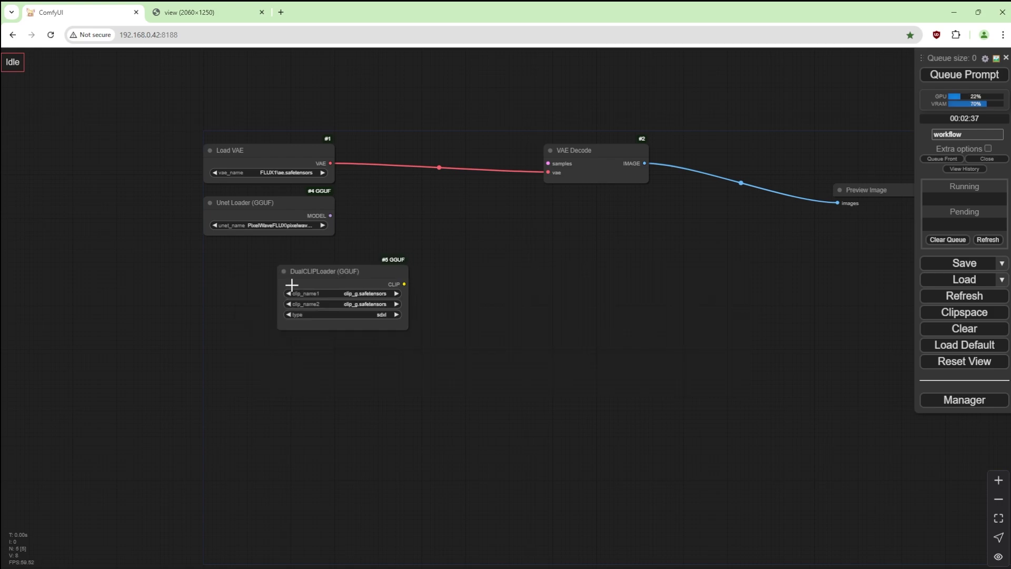
left_click_drag(328, 275, 251, 258)
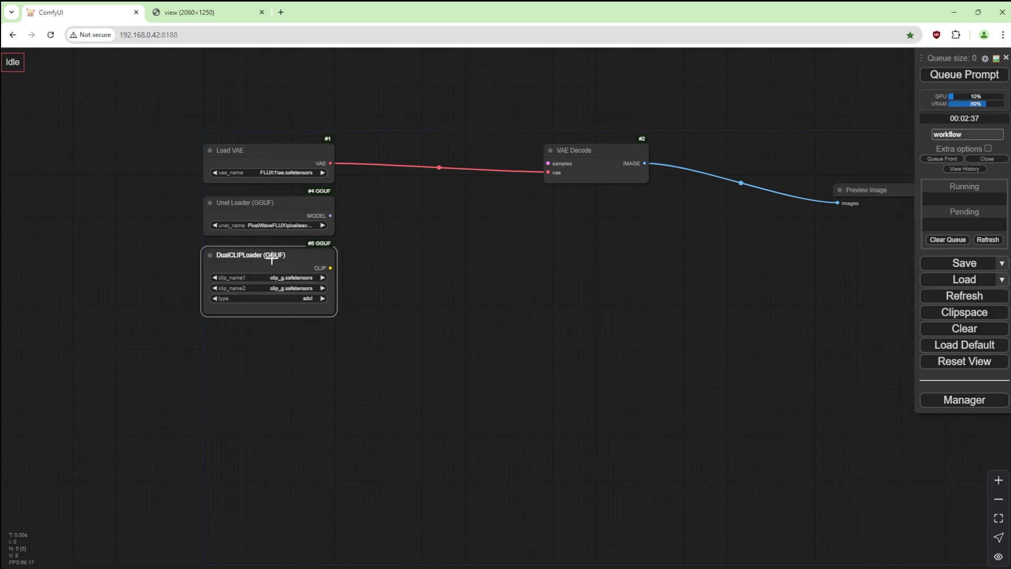
left_click(301, 277)
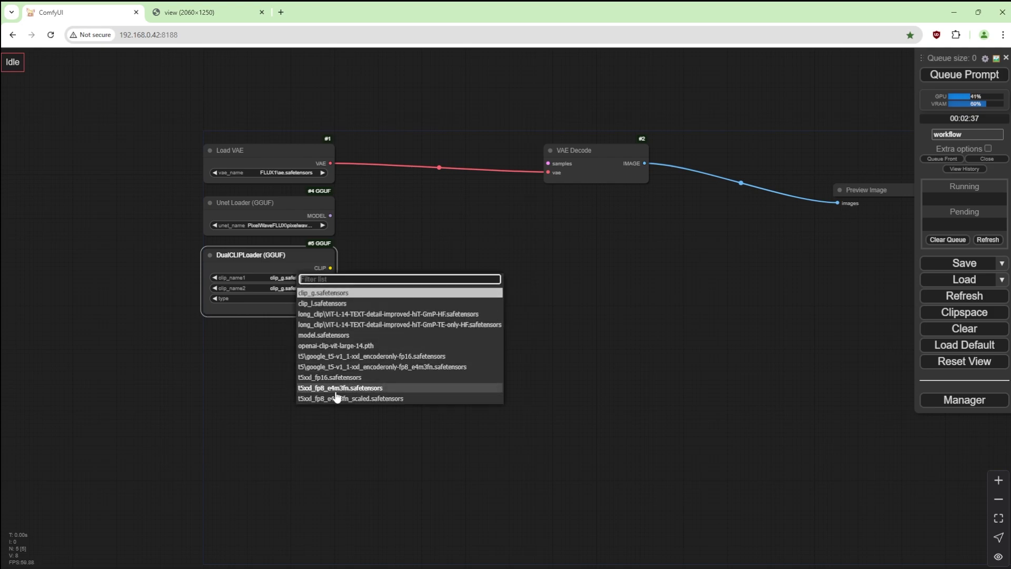
left_click(357, 388)
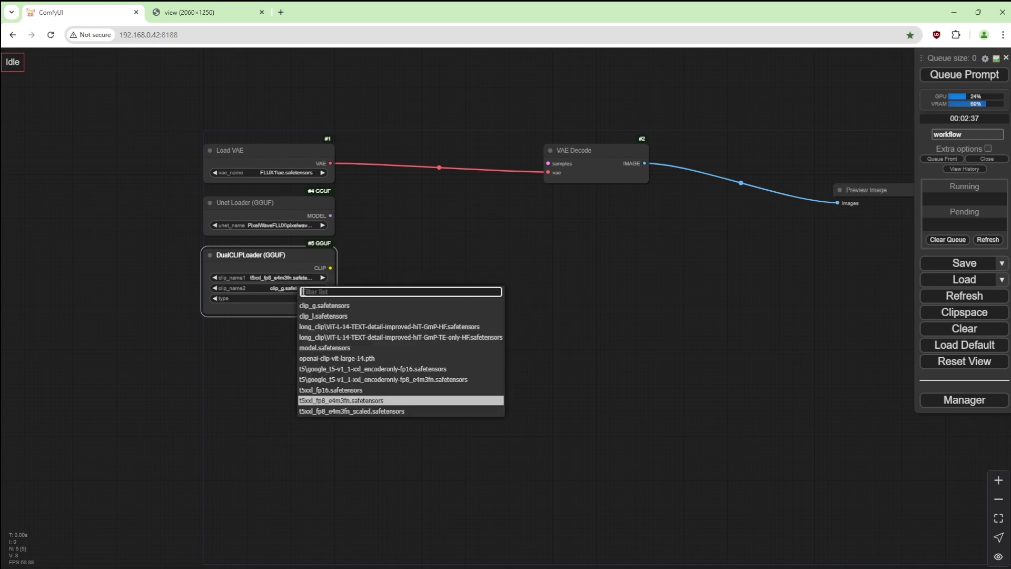
left_click(305, 289)
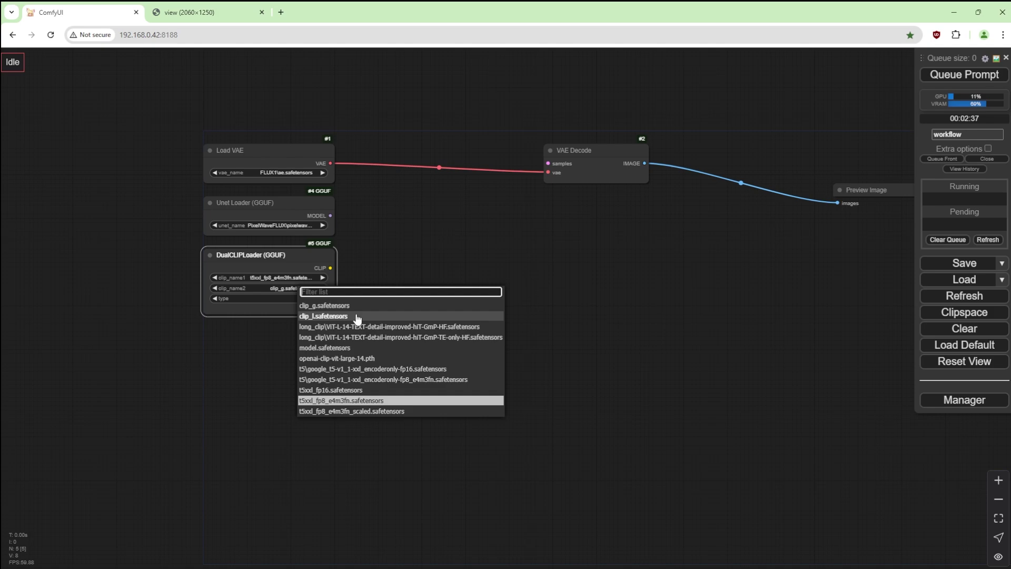
left_click(356, 317)
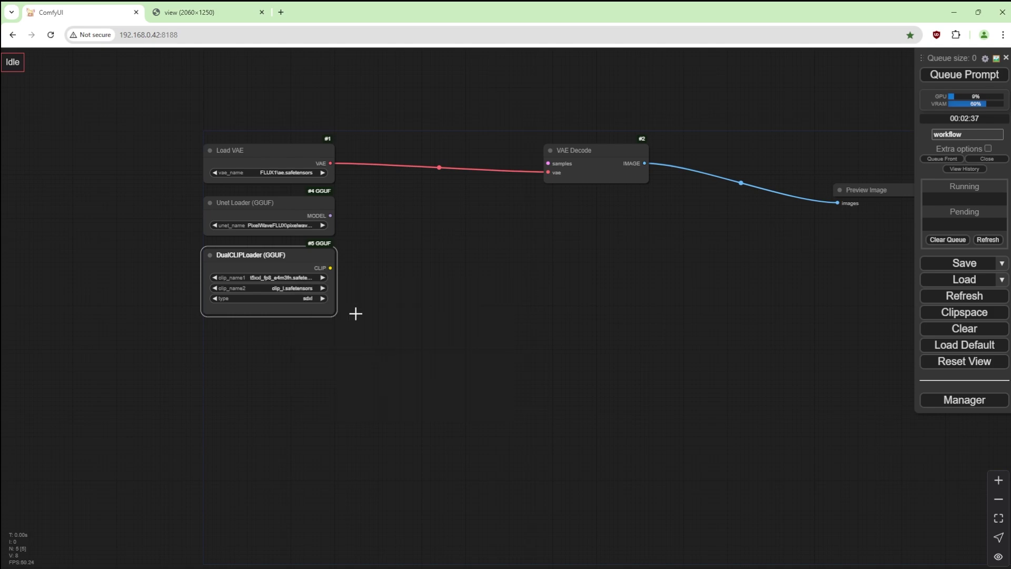
left_click(317, 299)
left_click(318, 324)
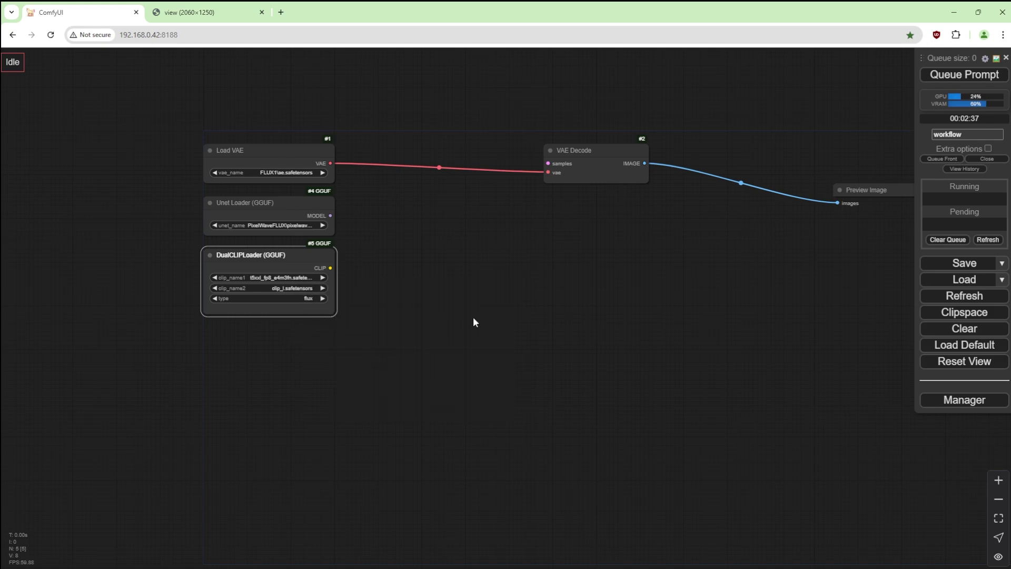
- Add GR Image Size below the CLIP loader and a resized GR Prompty beside the loaders
double_click(251, 386)
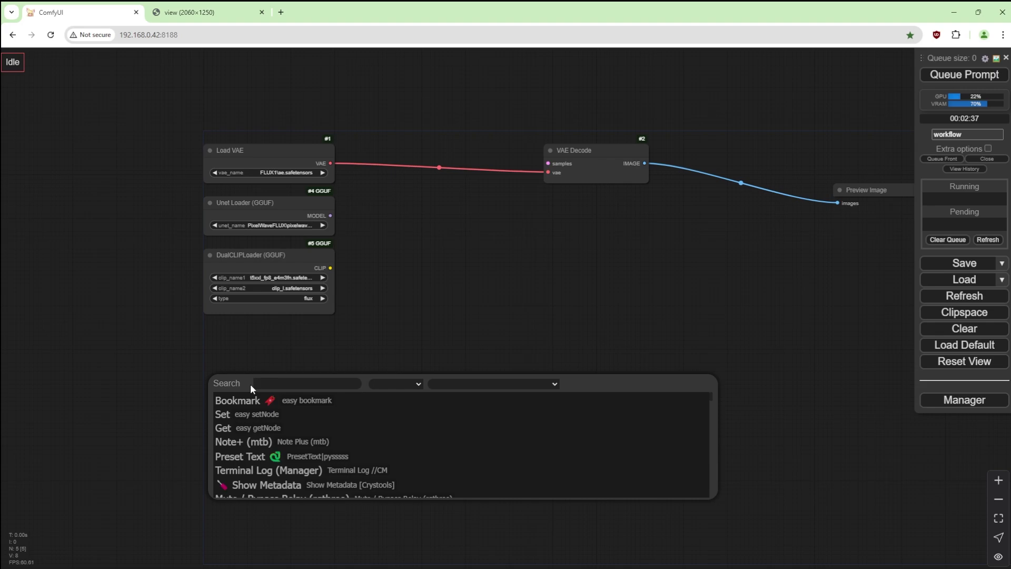
type("gr ima")
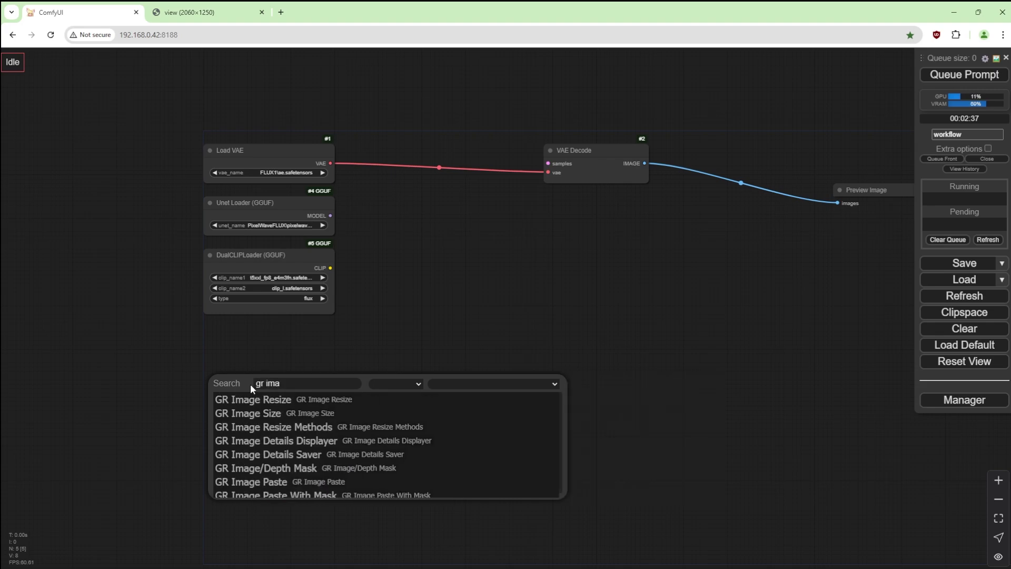
left_click(248, 413)
left_click_drag(298, 377, 249, 340)
double_click(505, 317)
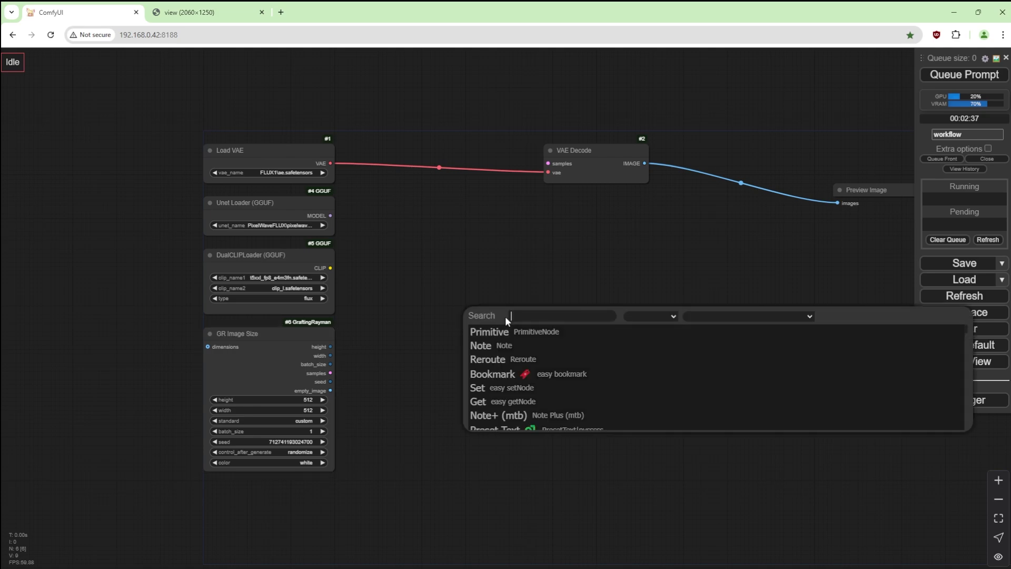
type("gr prompty")
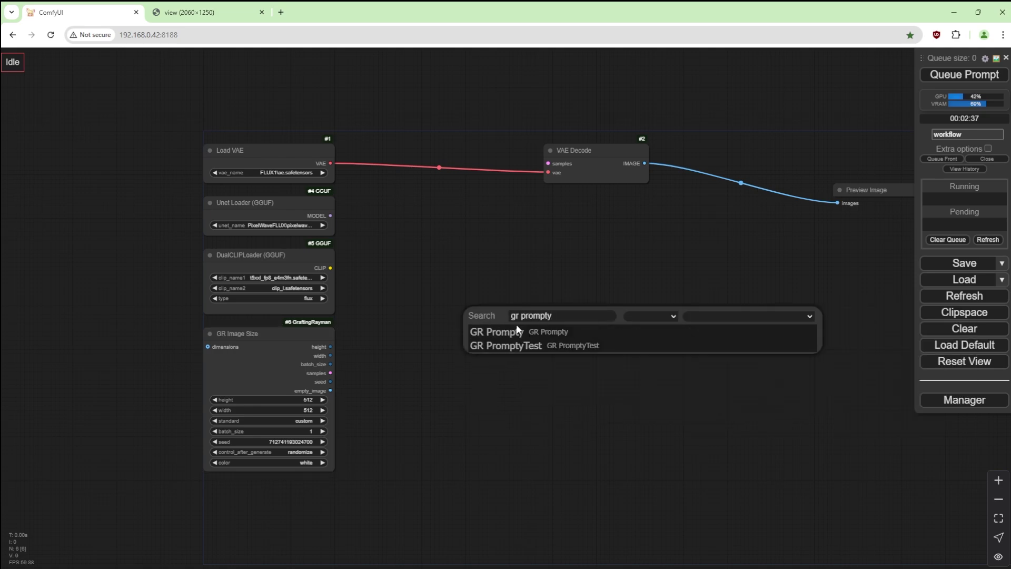
left_click(516, 331)
left_click_drag(553, 300, 375, 149)
left_click_drag(545, 457, 520, 480)
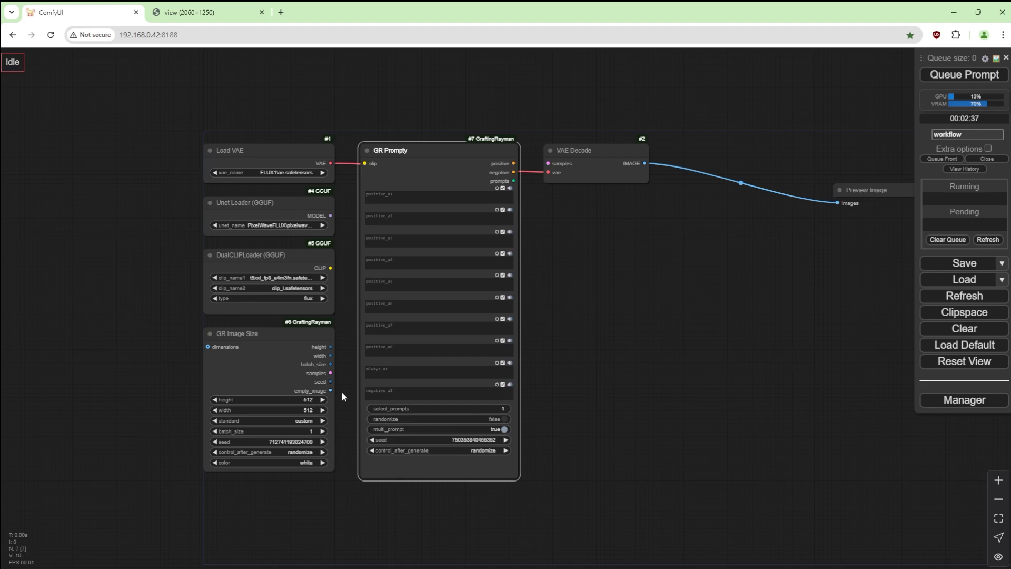
- Convert GR Prompty's seed to an input, then wire in the CLIP and Image Size's seed
right_click(435, 405)
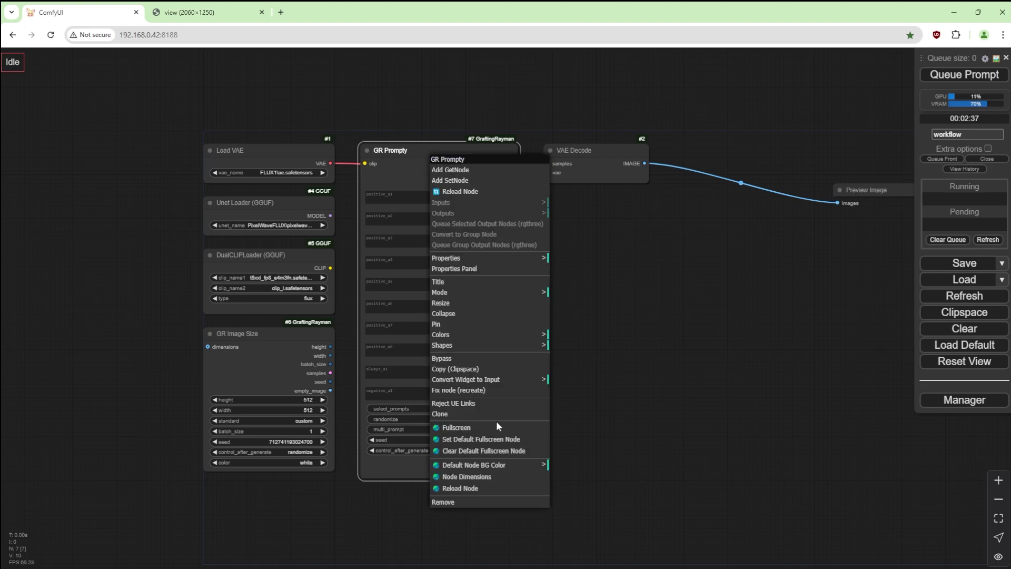
left_click(495, 380)
left_click(586, 519)
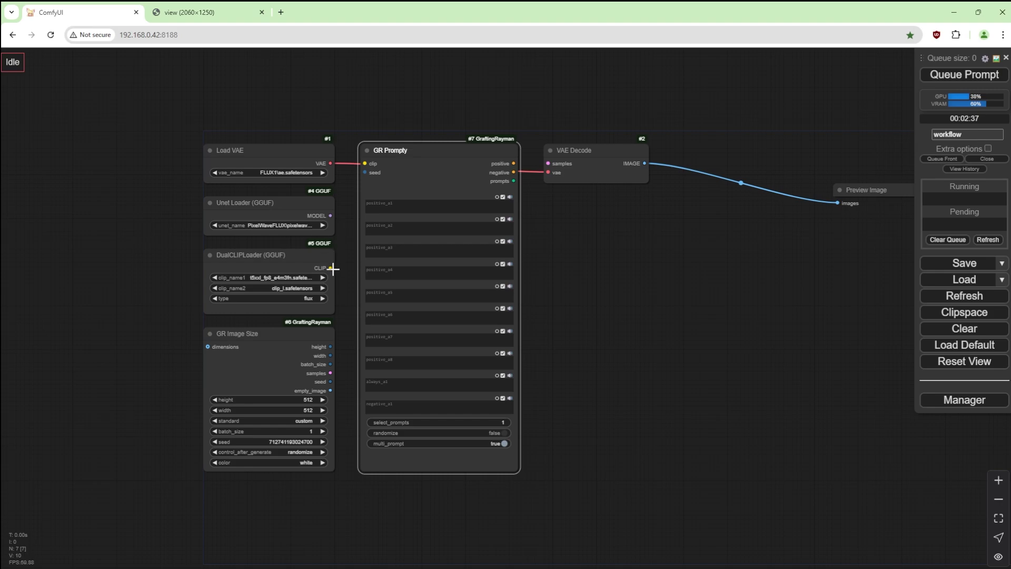
left_click_drag(334, 268, 364, 163)
left_click_drag(330, 381, 365, 173)
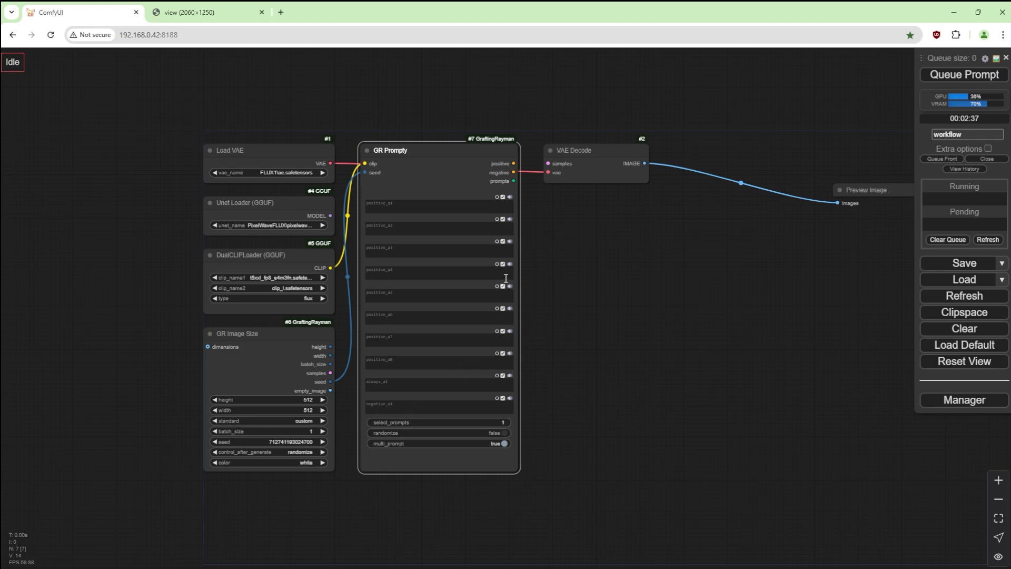
- Add a KSampler wired to the UNet model, Prompty's positive/negative, and Image Size's latent
left_click(604, 259)
double_click(603, 258)
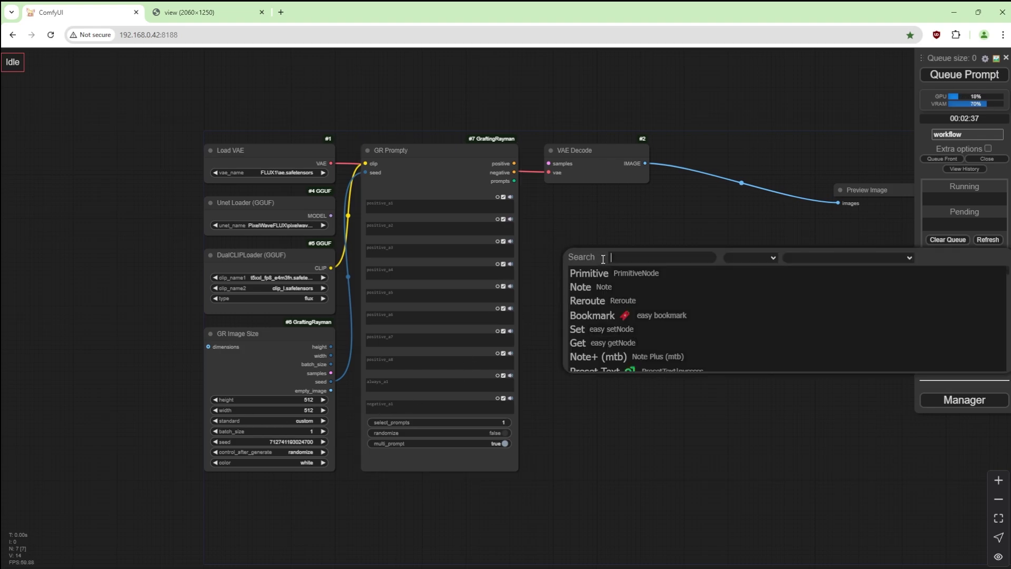
type("ksampler")
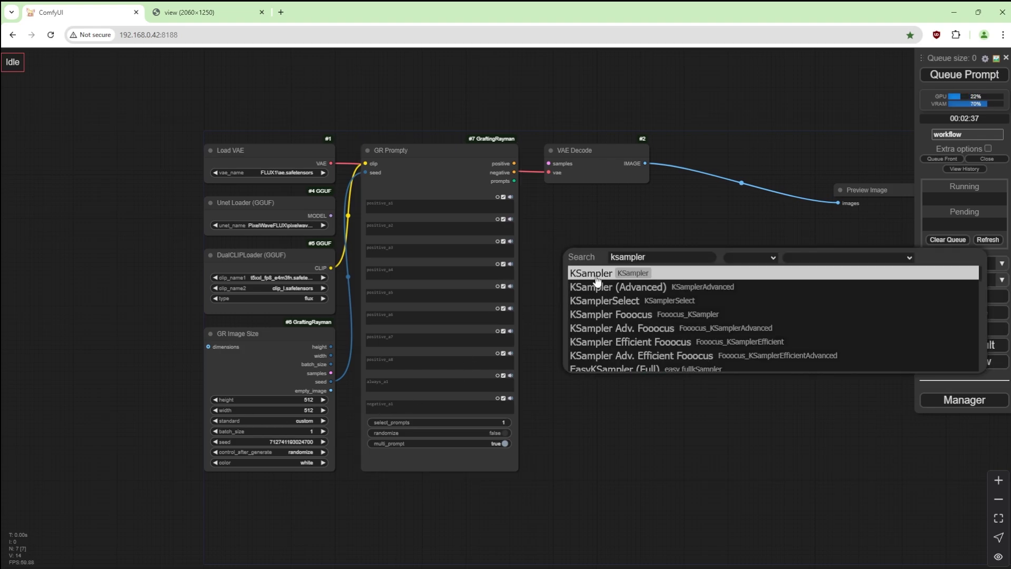
left_click(593, 274)
left_click_drag(648, 254, 587, 205)
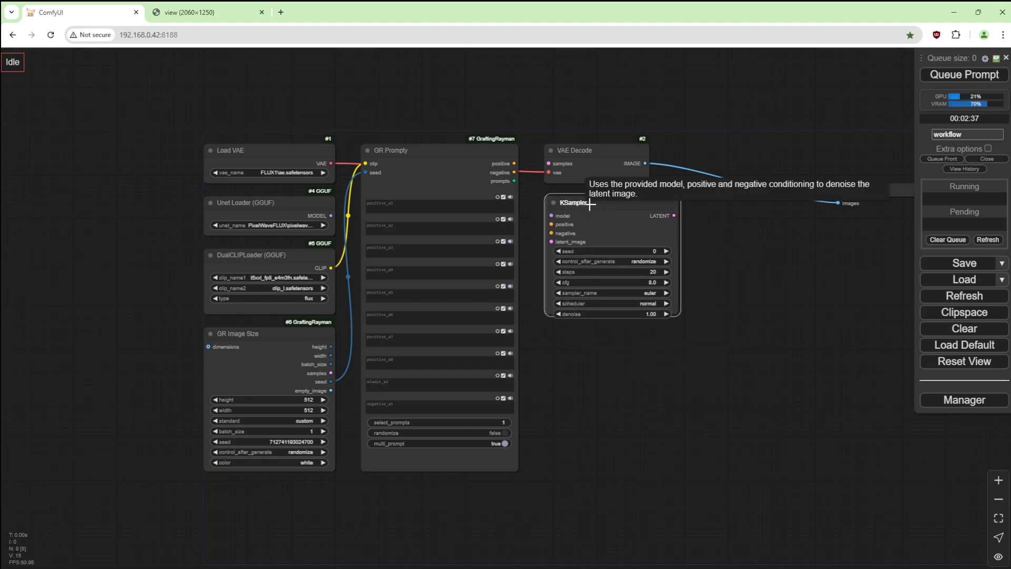
left_click_drag(331, 216, 548, 216)
left_click_drag(513, 163, 548, 225)
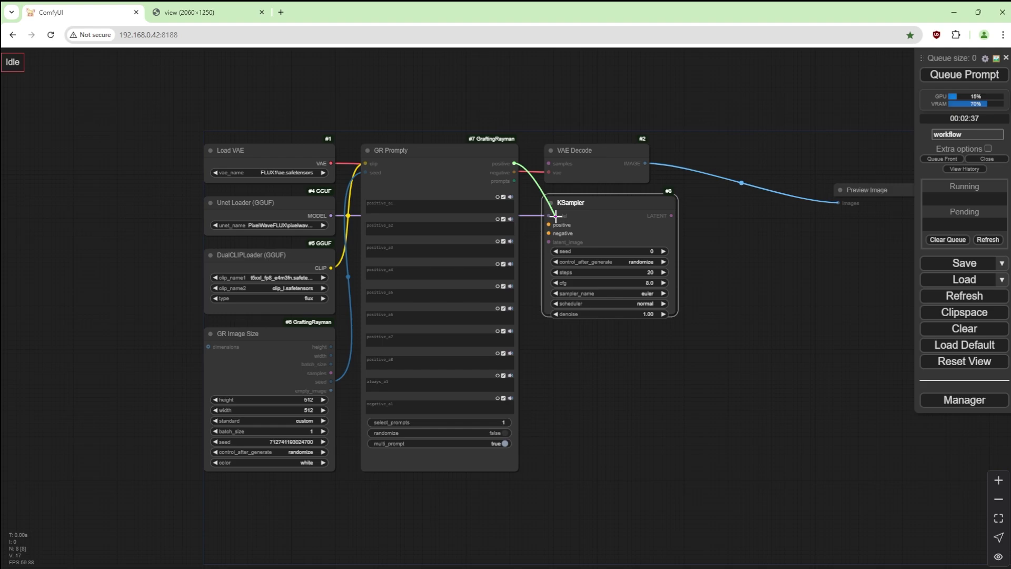
left_click_drag(513, 172, 548, 235)
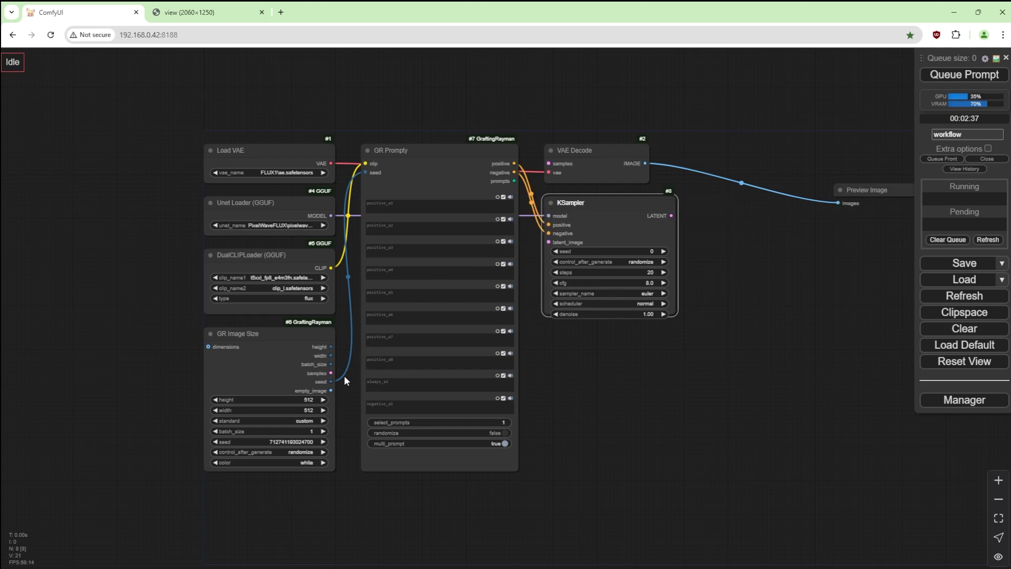
left_click_drag(330, 373, 548, 257)
- Choose the (SDXL) 1024x1024 preset, drive KSampler's seed from Image Size, and send its LATENT to VAE Decode
left_click(307, 420)
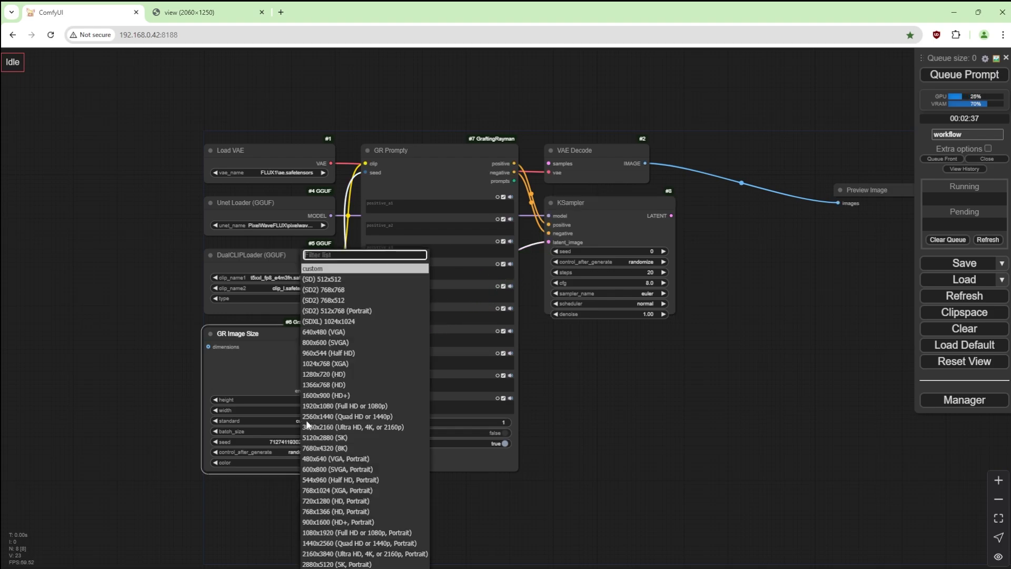
left_click(337, 321)
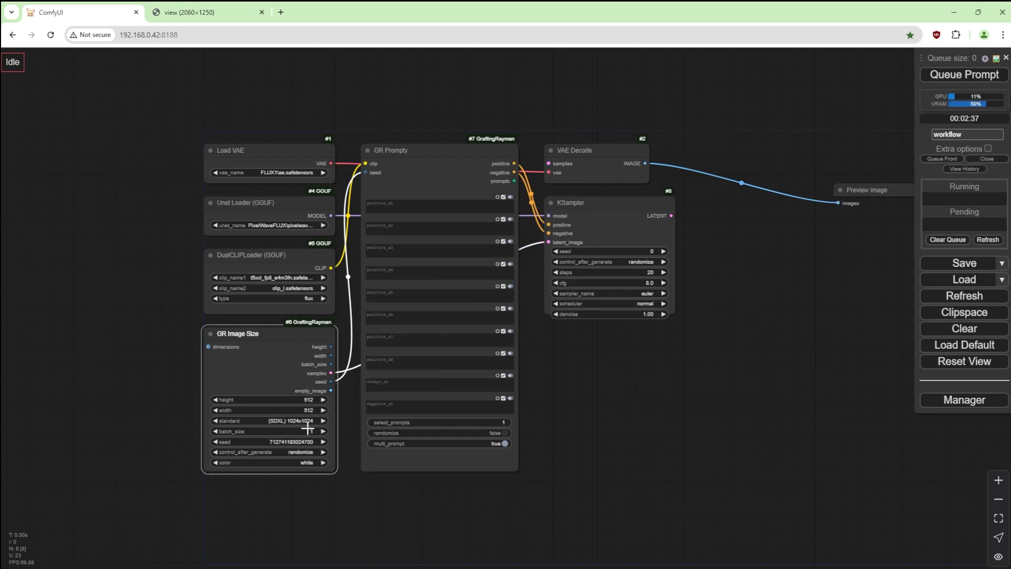
left_click(307, 421)
right_click(617, 214)
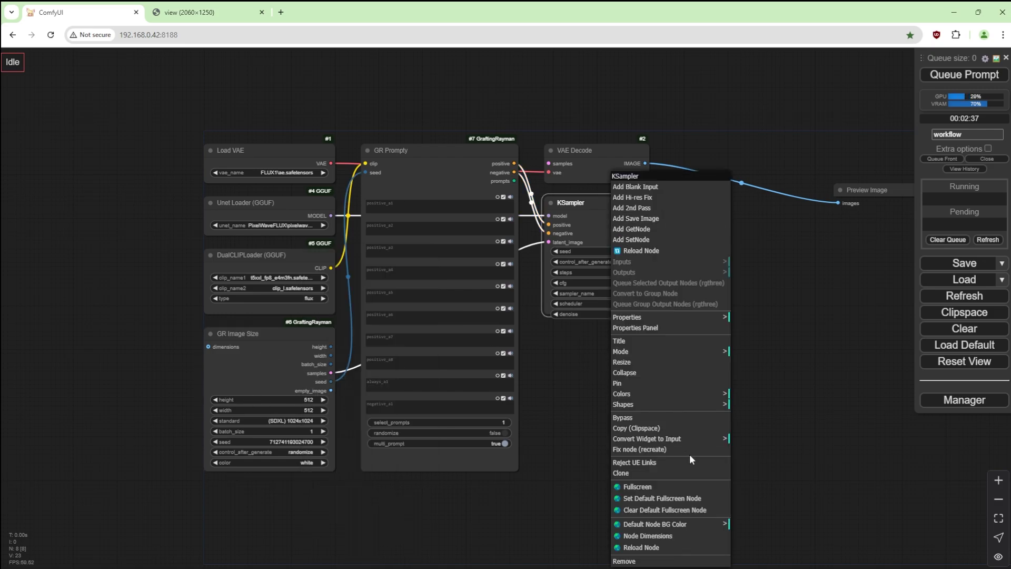
mouse_move(676, 443)
left_click(774, 442)
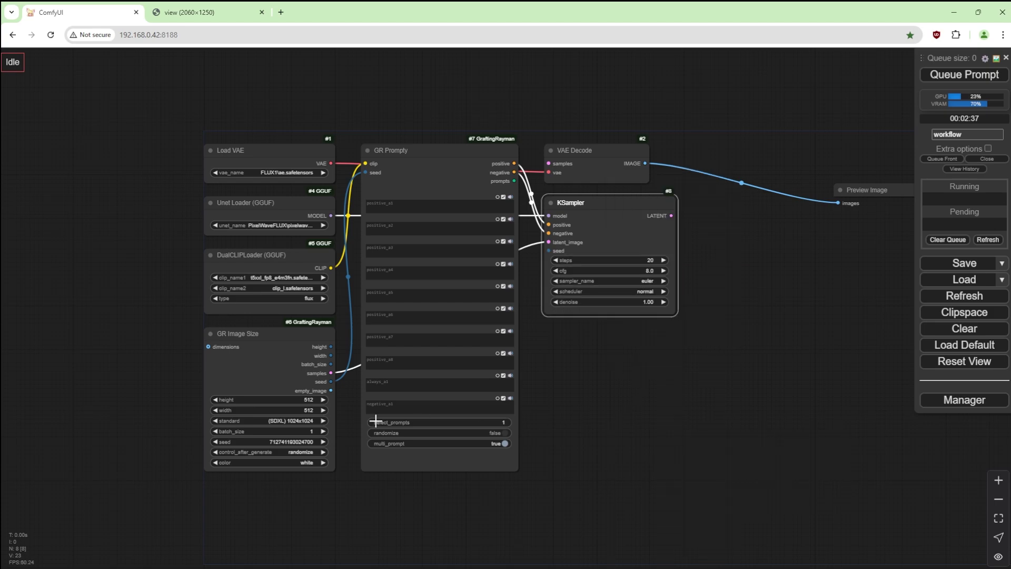
left_click_drag(331, 381, 549, 251)
left_click_drag(672, 216, 552, 164)
left_click_drag(853, 189, 720, 150)
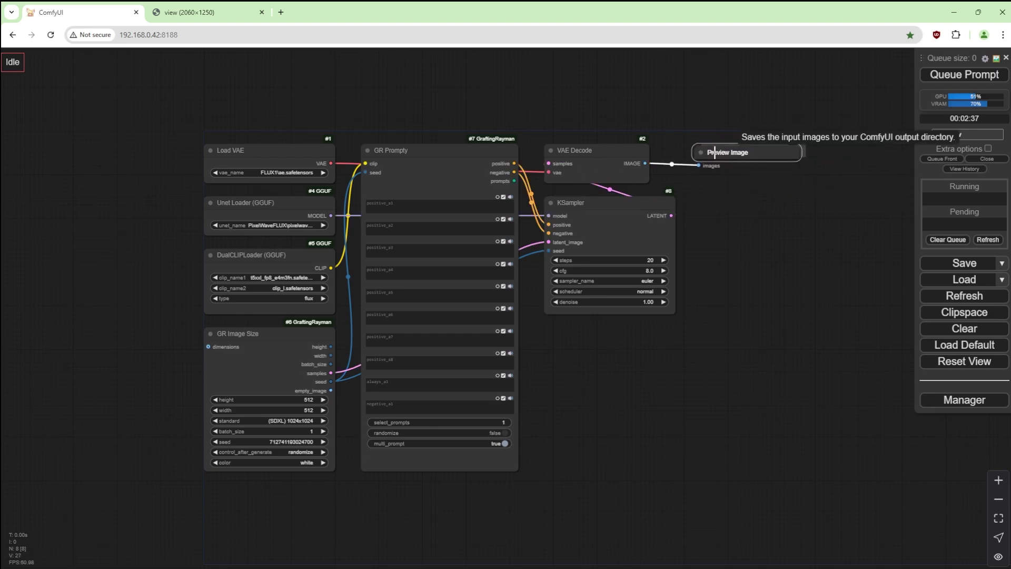
- Fill positive_a1–a8 with dog, cat, mouse, elephant, lion, tiger, giraffe and monkey
left_click(445, 206)
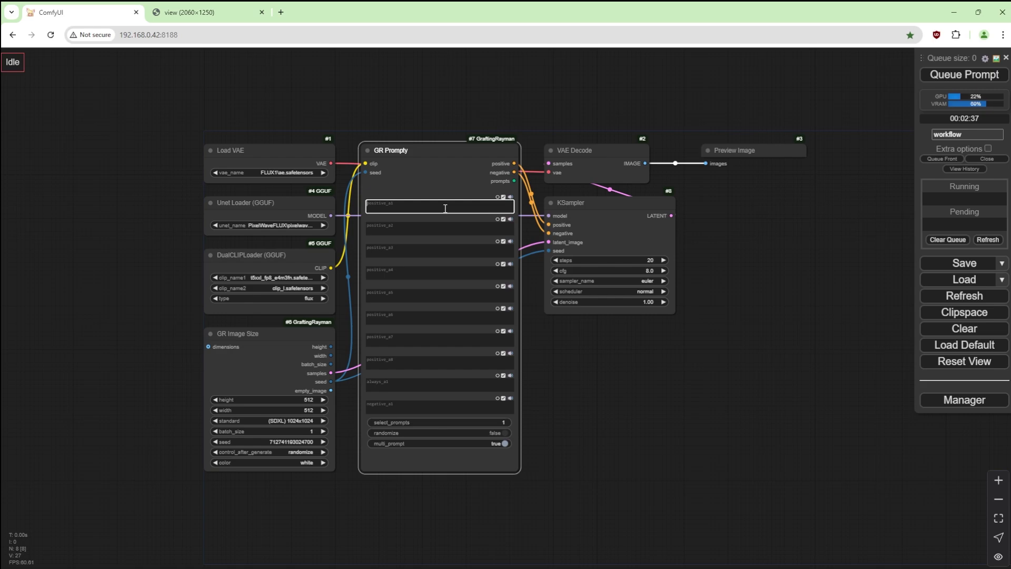
type("dog")
key("Tab")
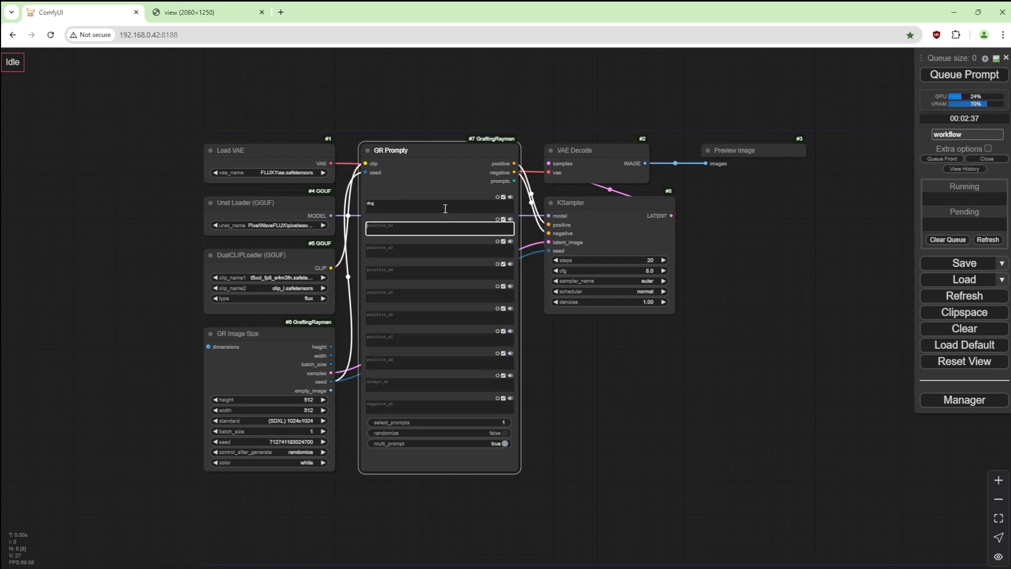
type("cat")
key("Tab")
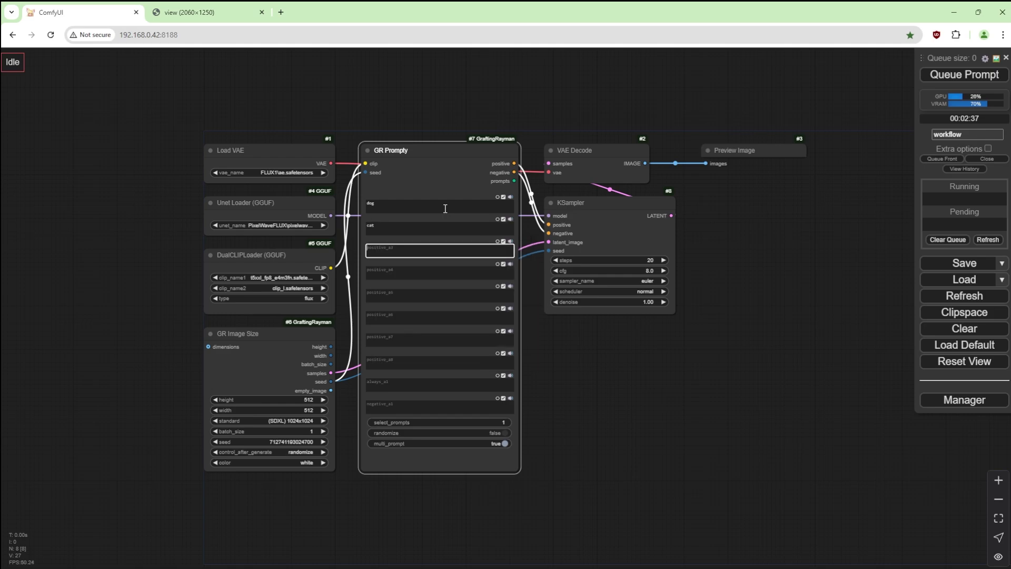
type("mouse")
key("Tab")
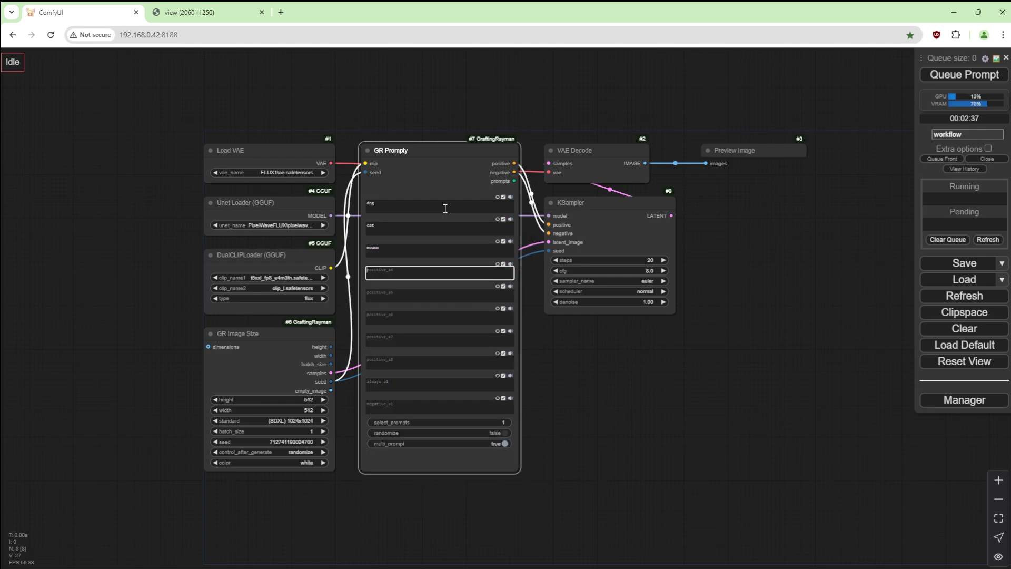
type("elephant")
key("Tab")
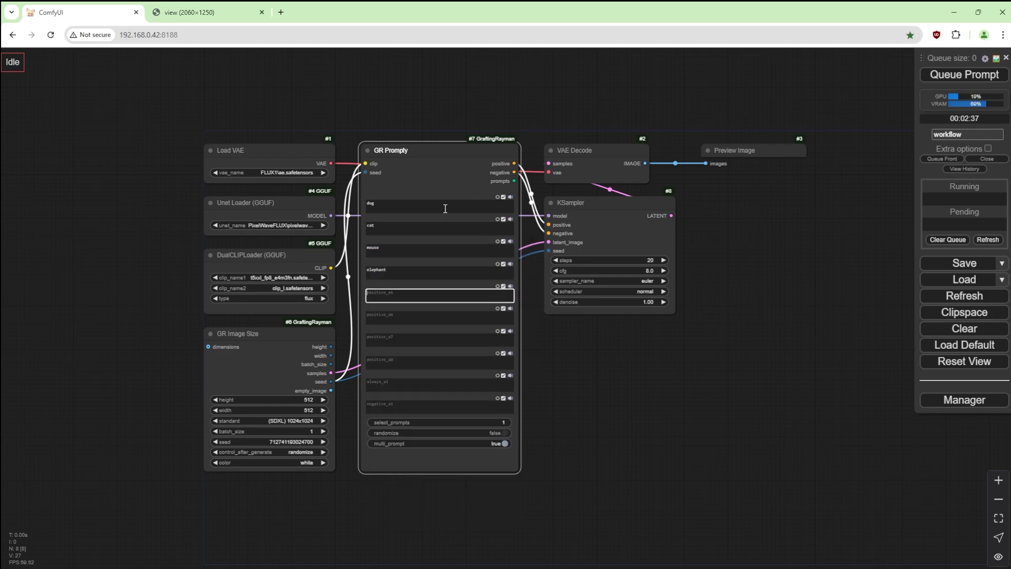
type("lion")
key("Tab")
type("ti")
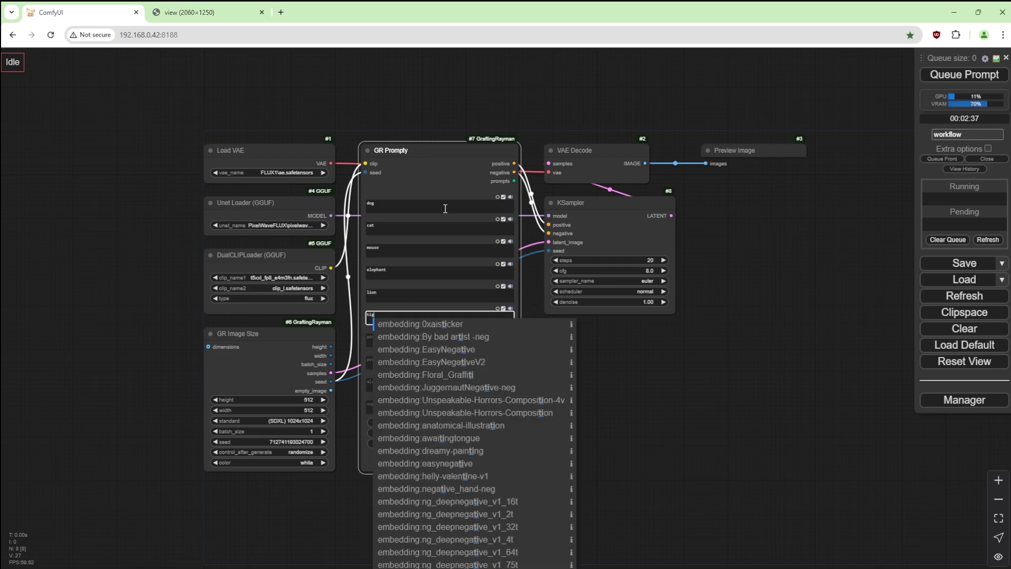
type("ger")
key("Tab")
type("gira")
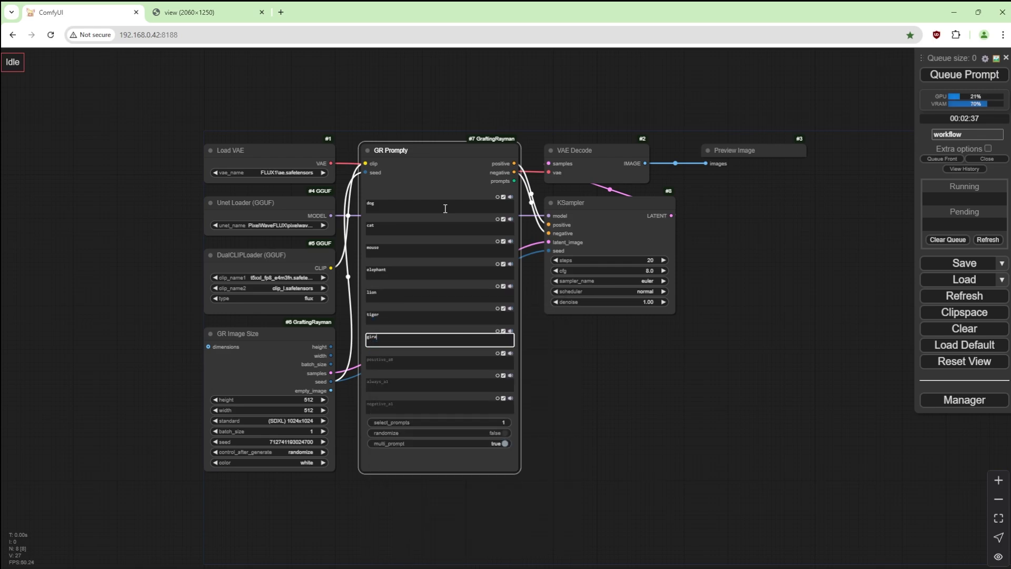
key("Tab")
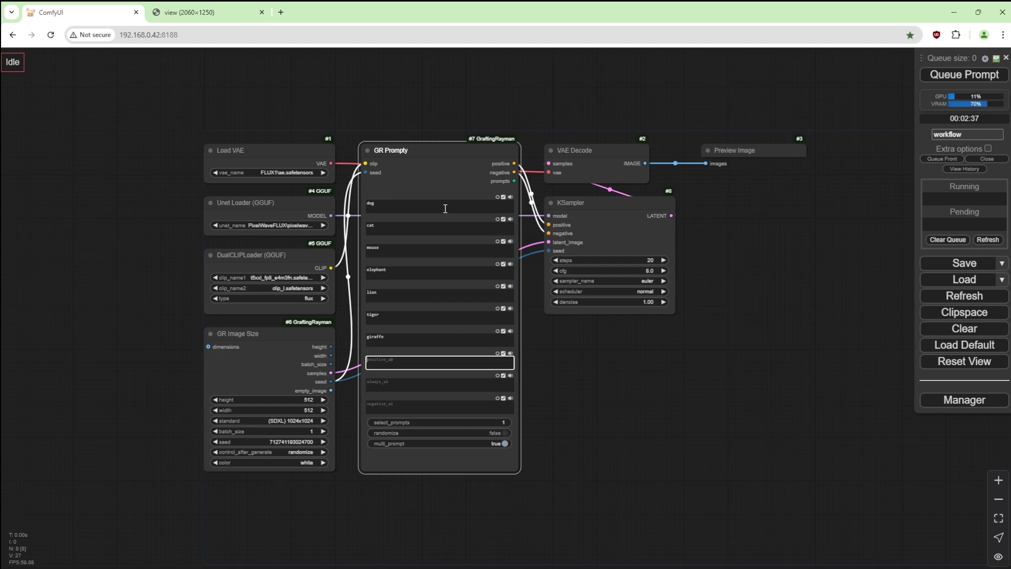
type("monkey")
- Type the always_a1 prompt '2d cartoon, city background with trees lining the streets, sun shining down with a face'
key("Tab")
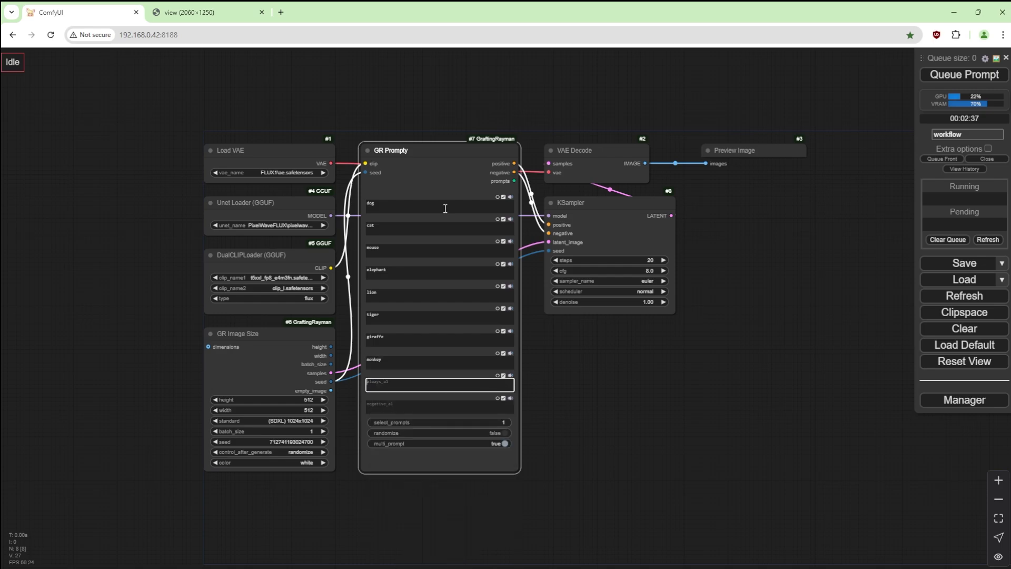
type("2d cartoo")
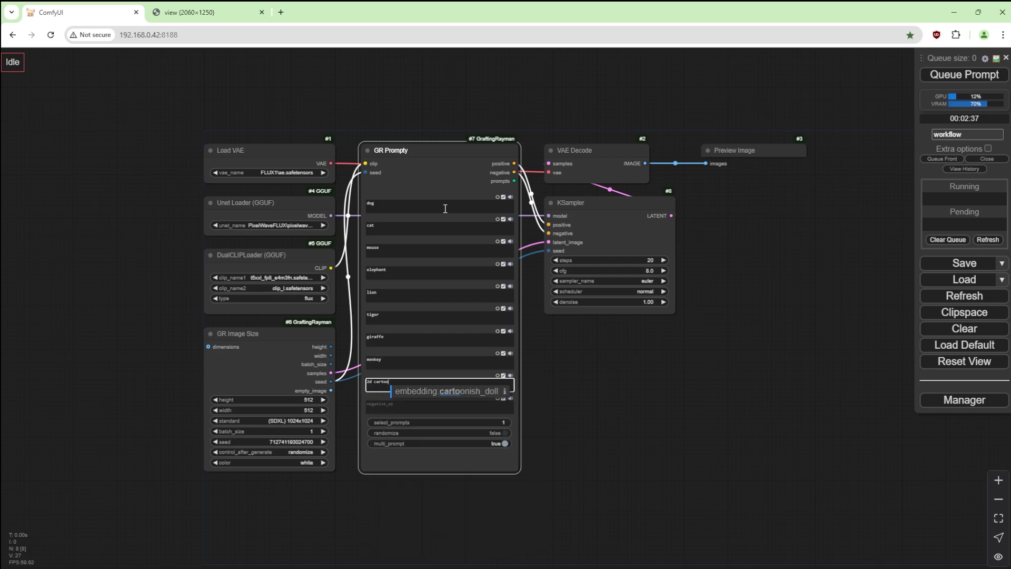
type("n, city ")
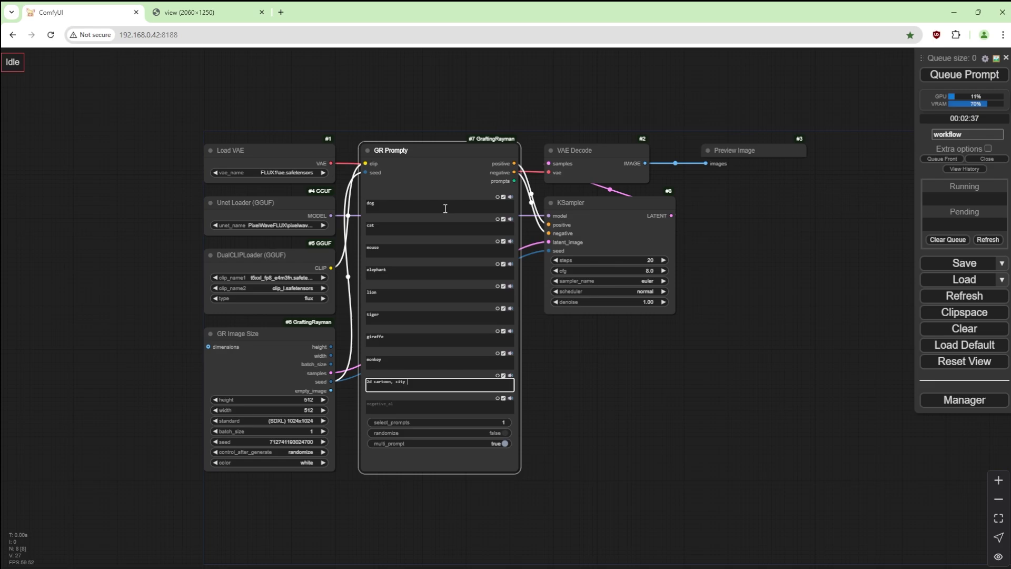
type("backfg")
key("BackSpace")
type("ground with treese lnin")
key("BackSpace")
key("BackSpace")
key("BackSpace")
key("BackSpace")
key("BackSpace")
key("BackSpace")
key("BackSpace")
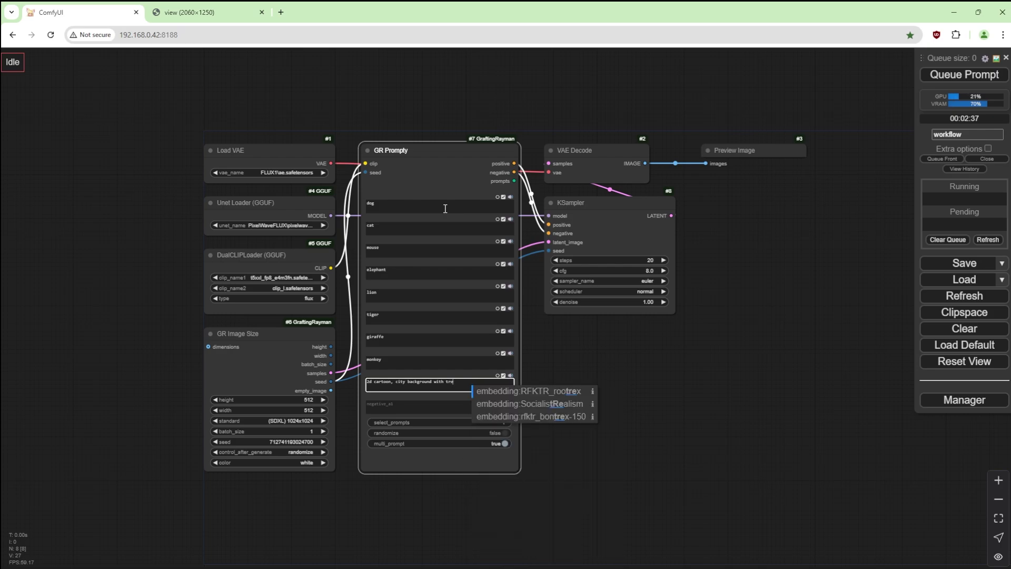
type("es lining th")
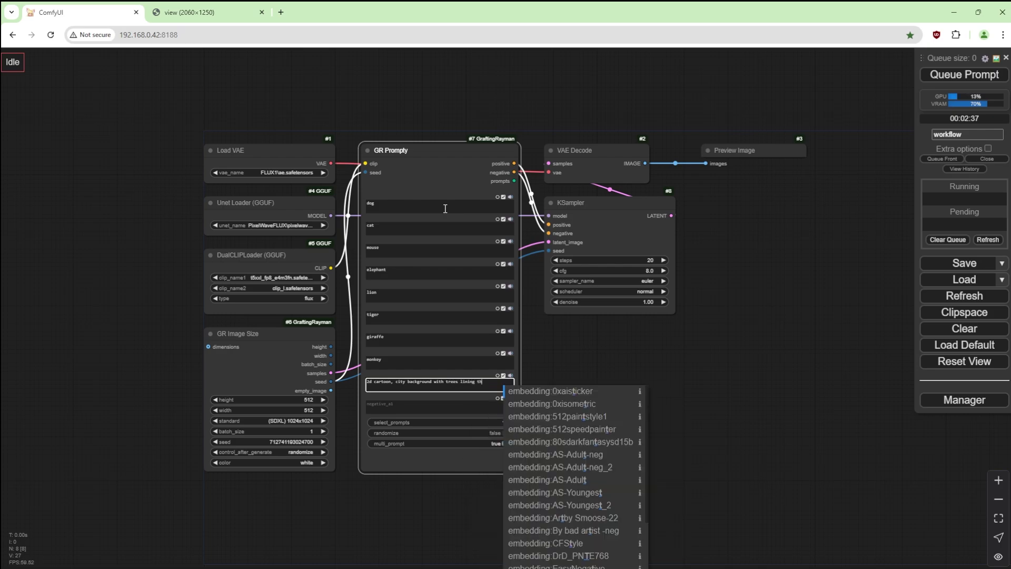
type("e streets, sun")
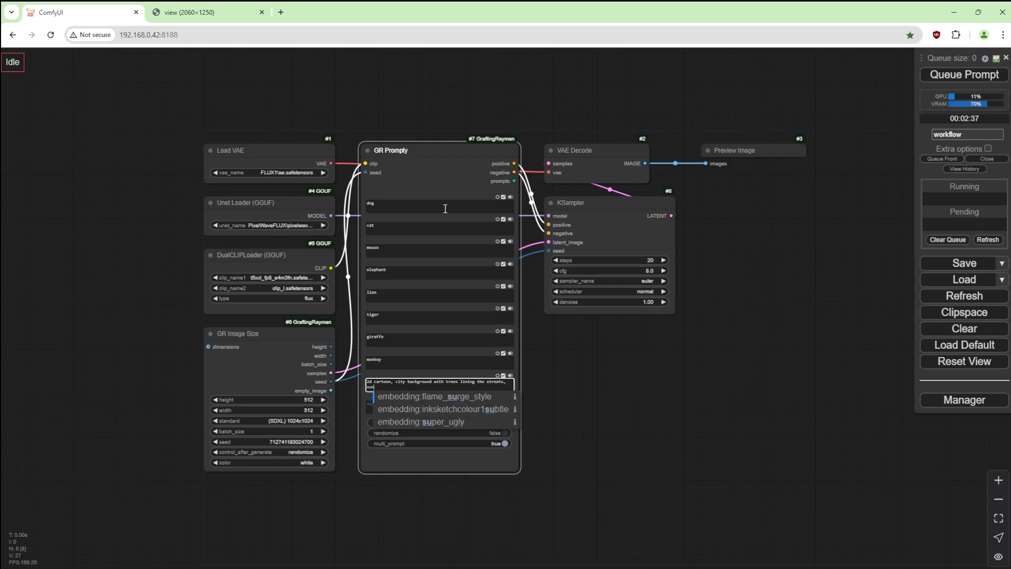
type(" shining d")
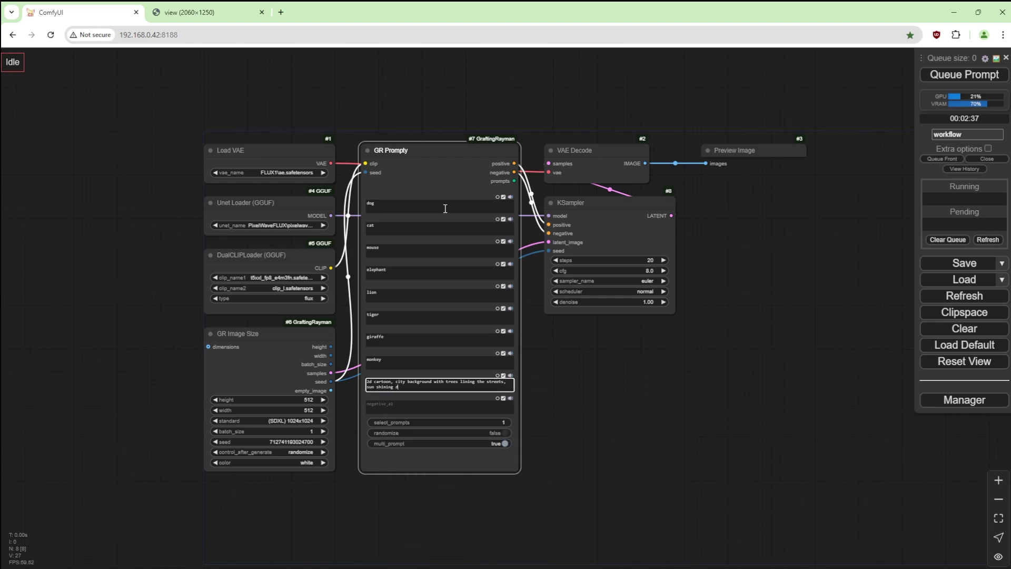
type("own with a face")
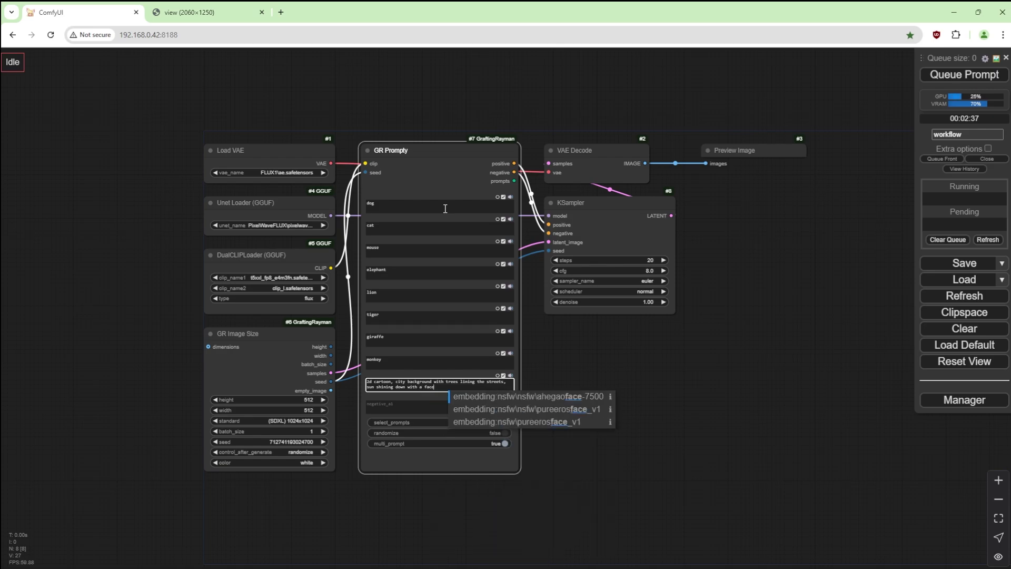
- Queue a first generation with the finished prompts
left_click(477, 463)
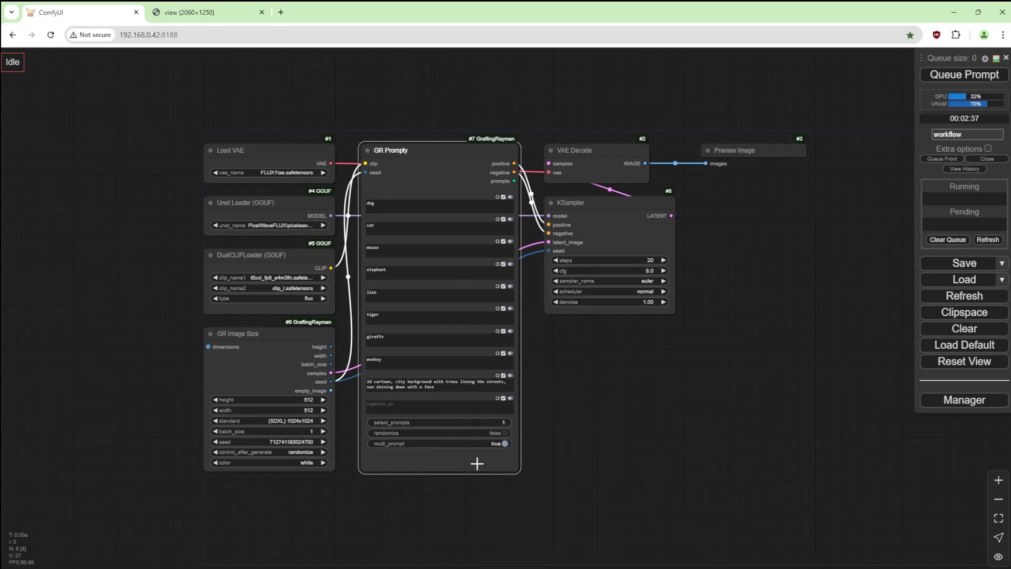
left_click(621, 412)
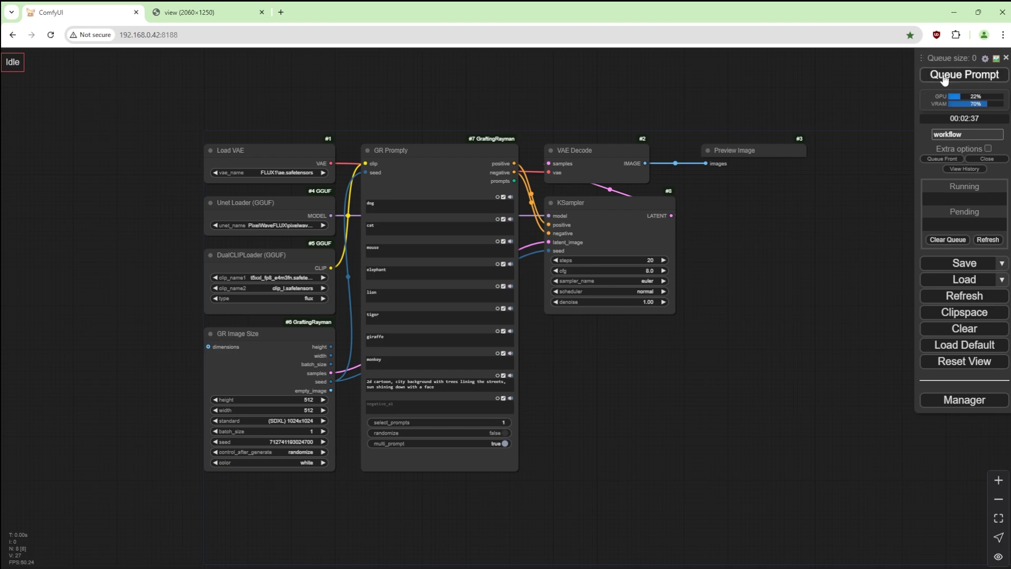
left_click(944, 76)
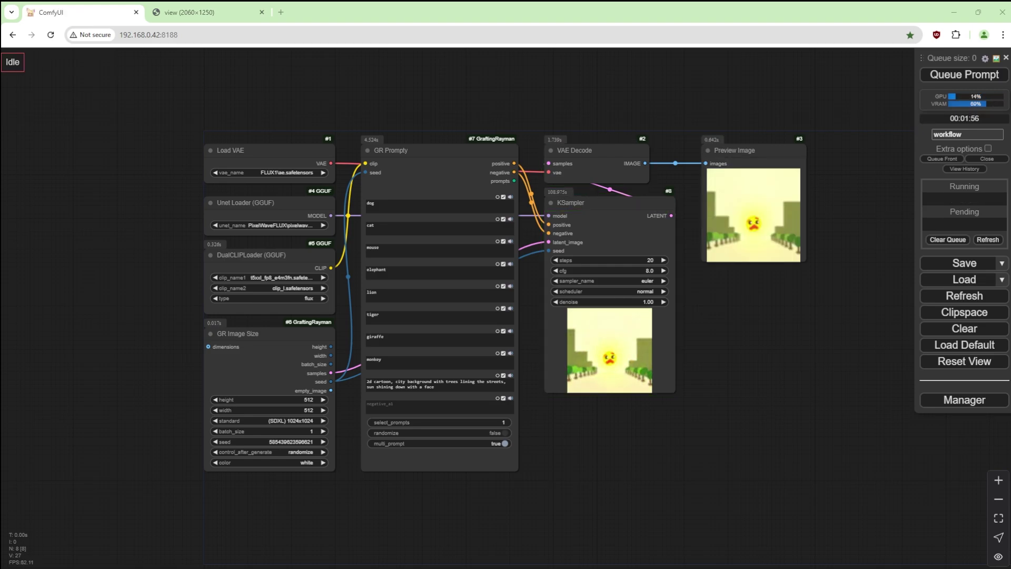
- Set KSampler to cfg 1, dpmpp_2m sampler and sgm_uniform scheduler, then generate again
left_click(646, 271)
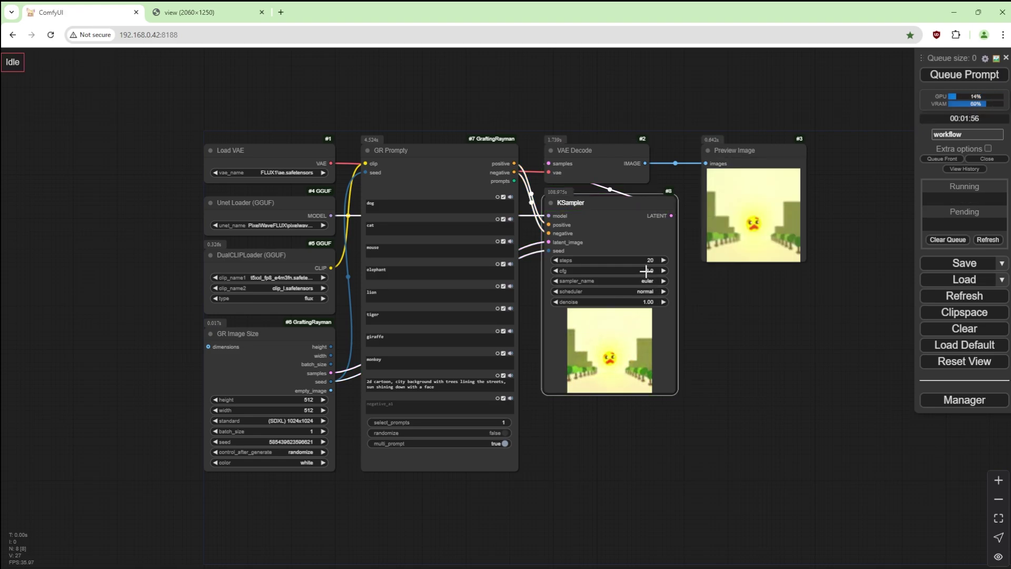
type("1")
key("Return")
left_click(643, 283)
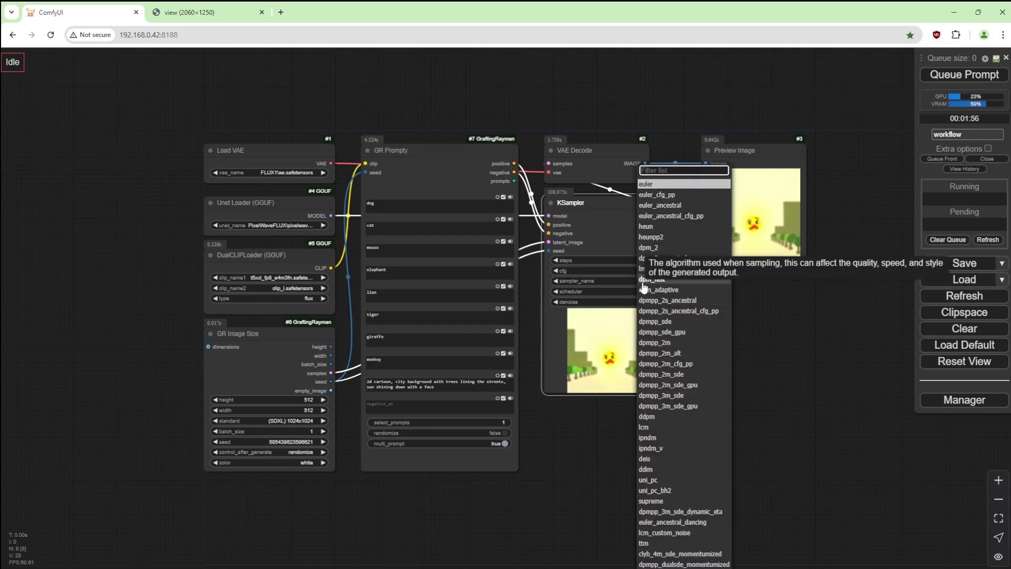
left_click(667, 344)
left_click(642, 293)
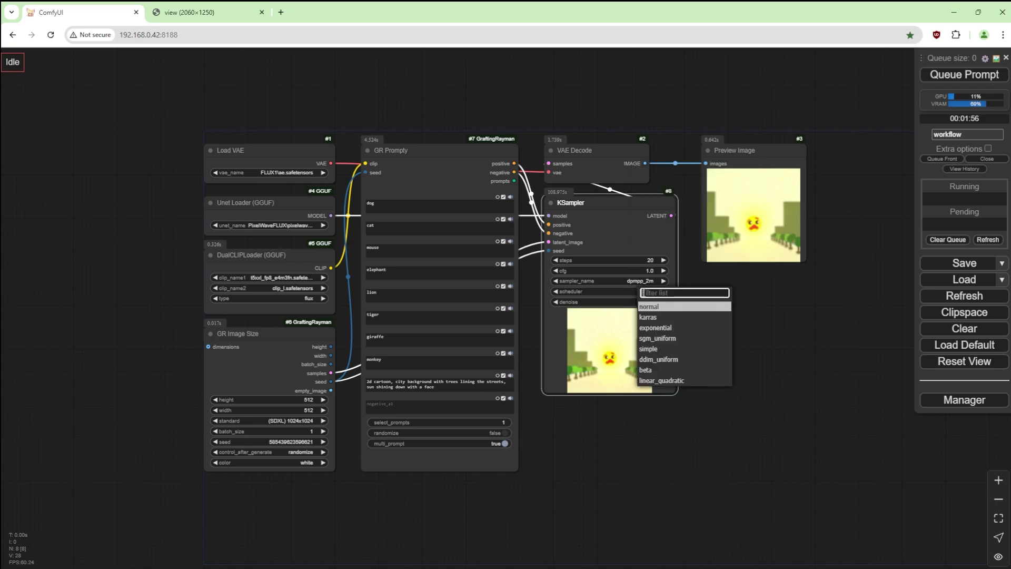
left_click(653, 339)
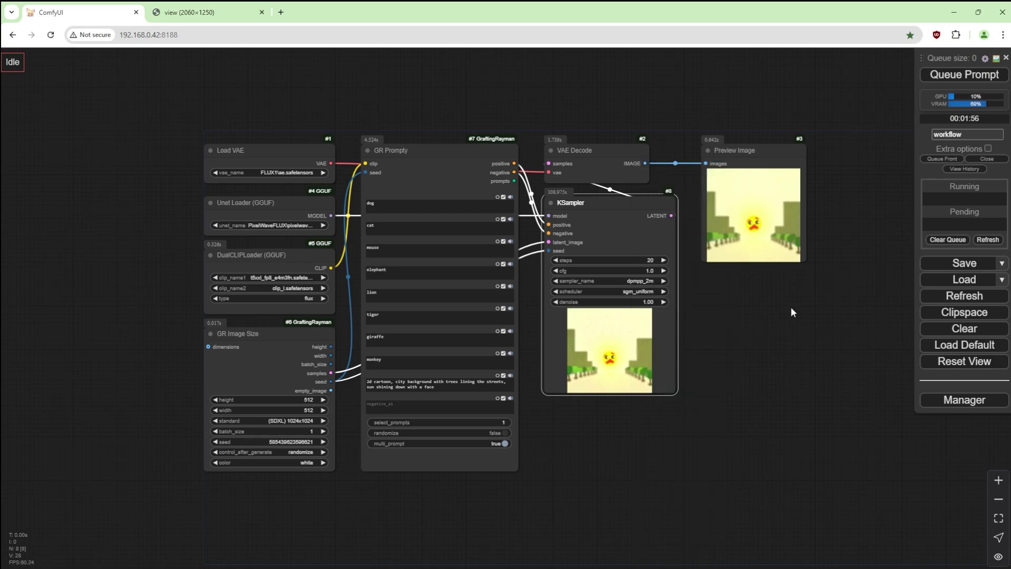
left_click(963, 75)
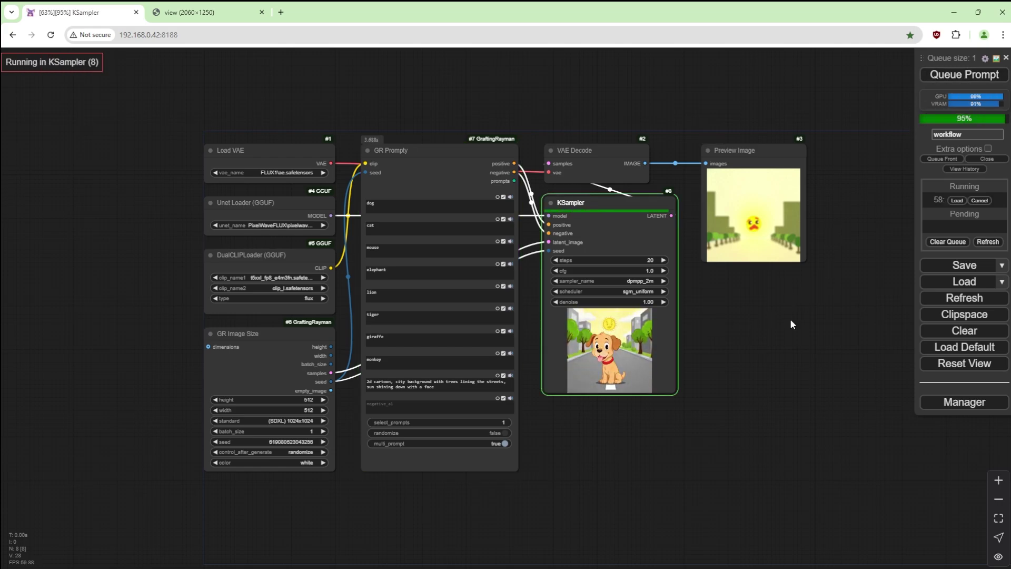
- Turn off multi_prompt and bypass the KSampler and VAE Decode nodes
left_click(503, 443)
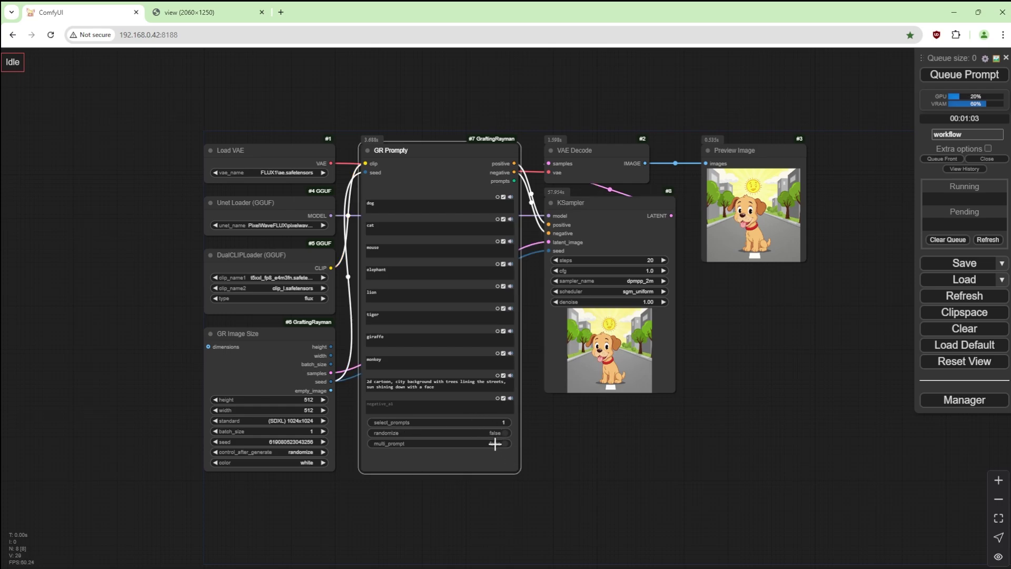
right_click(601, 209)
left_click(637, 401)
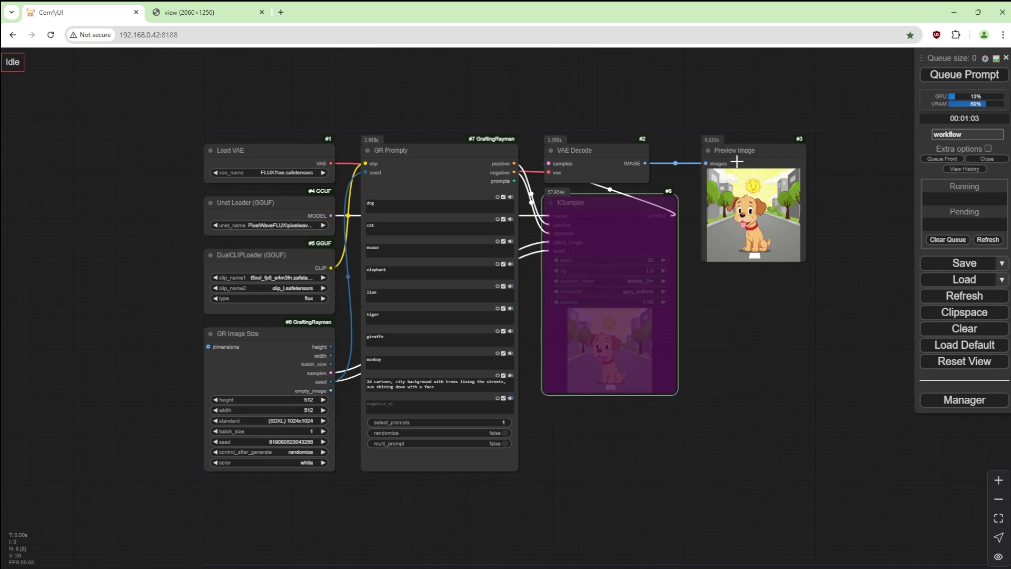
right_click(596, 146)
left_click(611, 357)
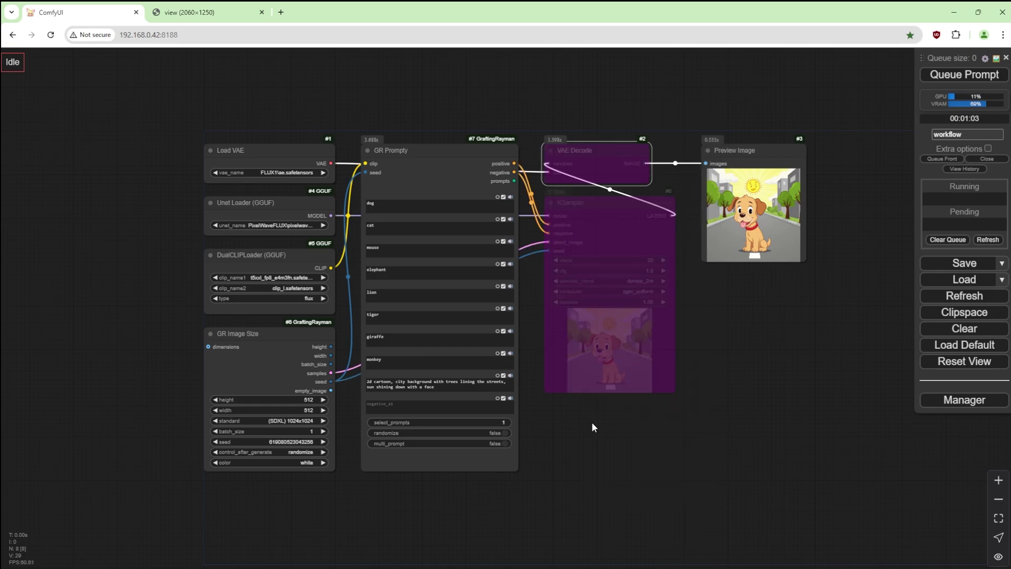
- Add a Show Text node fed by GR Prompty's prompts output
double_click(569, 426)
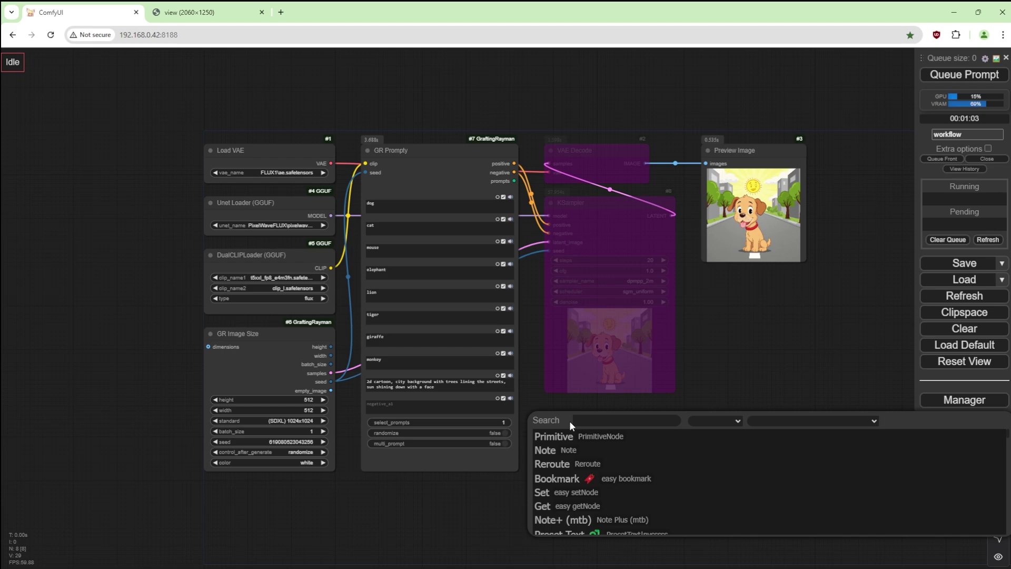
type("show te")
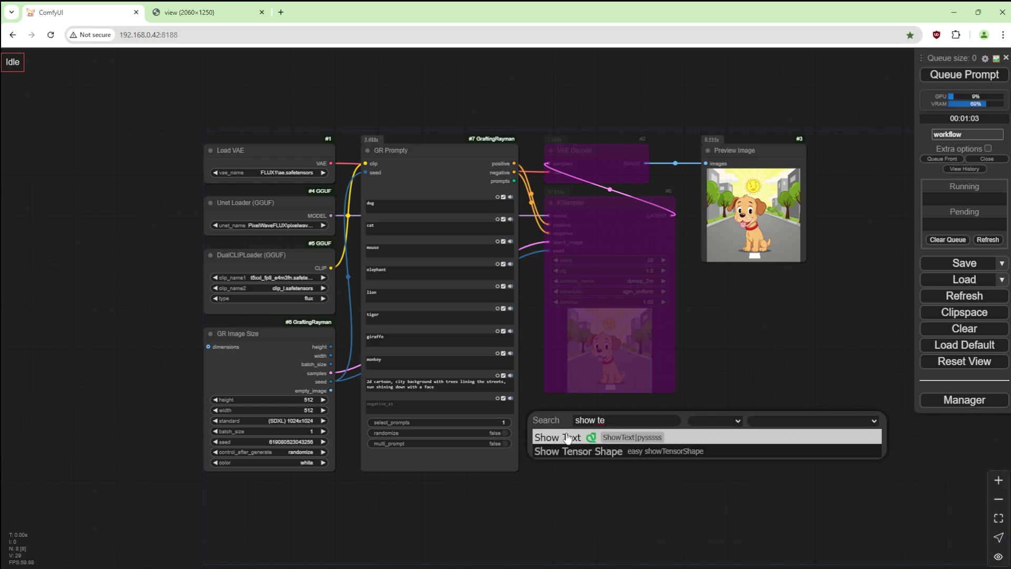
left_click(567, 438)
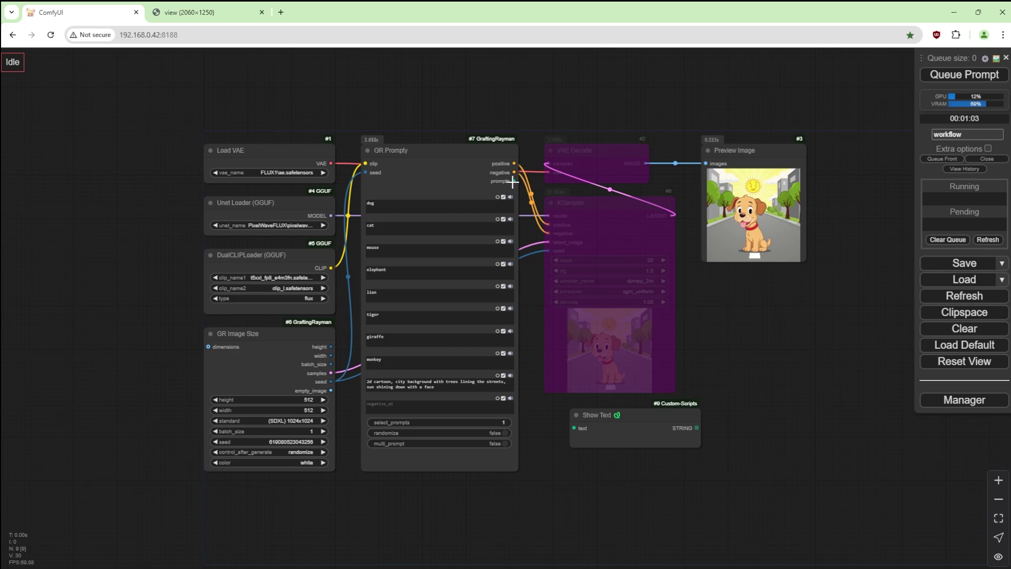
left_click_drag(513, 182, 595, 413)
- Run once, enlarge Show Text, then set select_prompts to 1,2 and run again
left_click(957, 74)
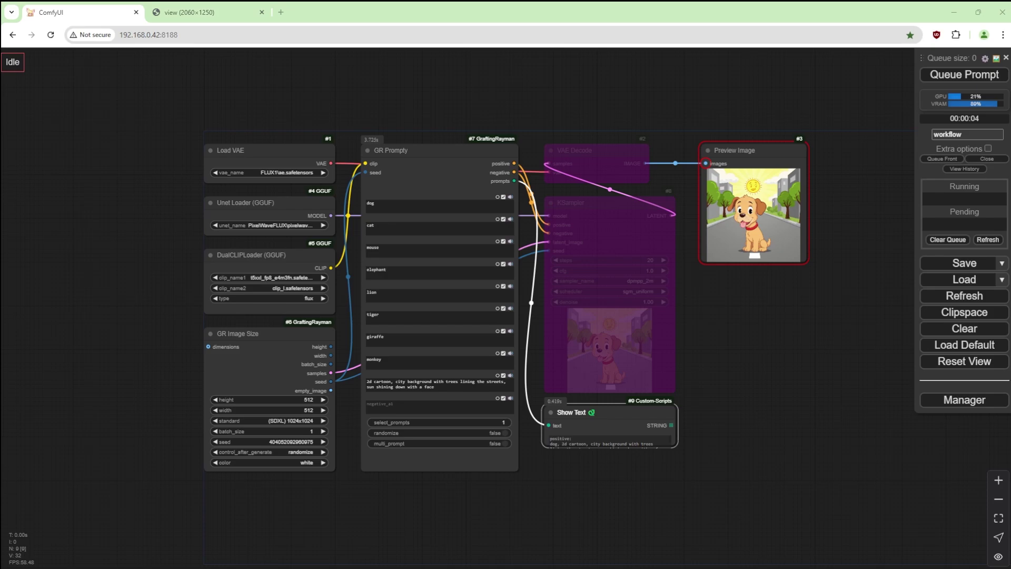
left_click_drag(673, 443, 678, 473)
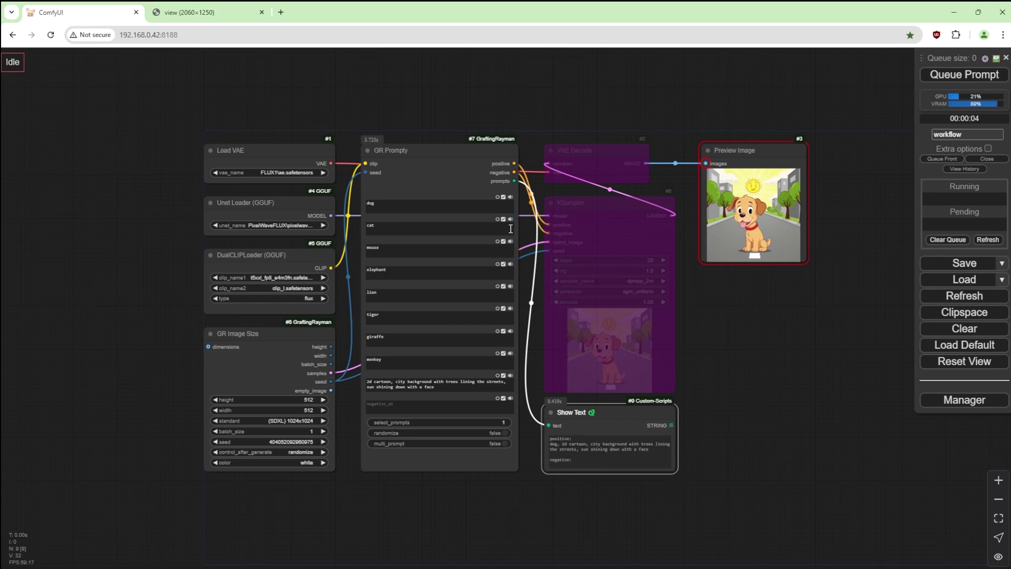
left_click(496, 422)
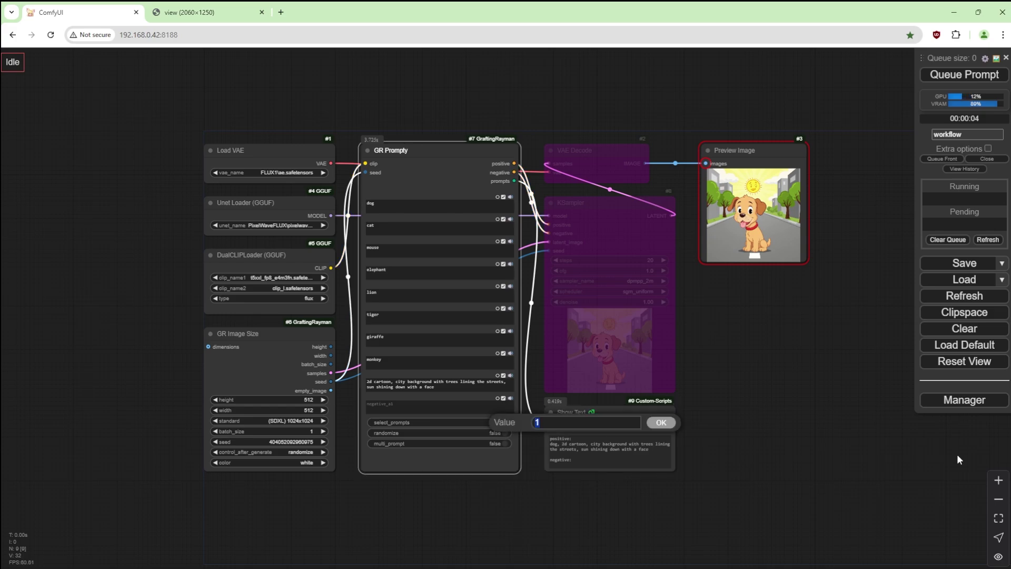
type(",2")
left_click(664, 423)
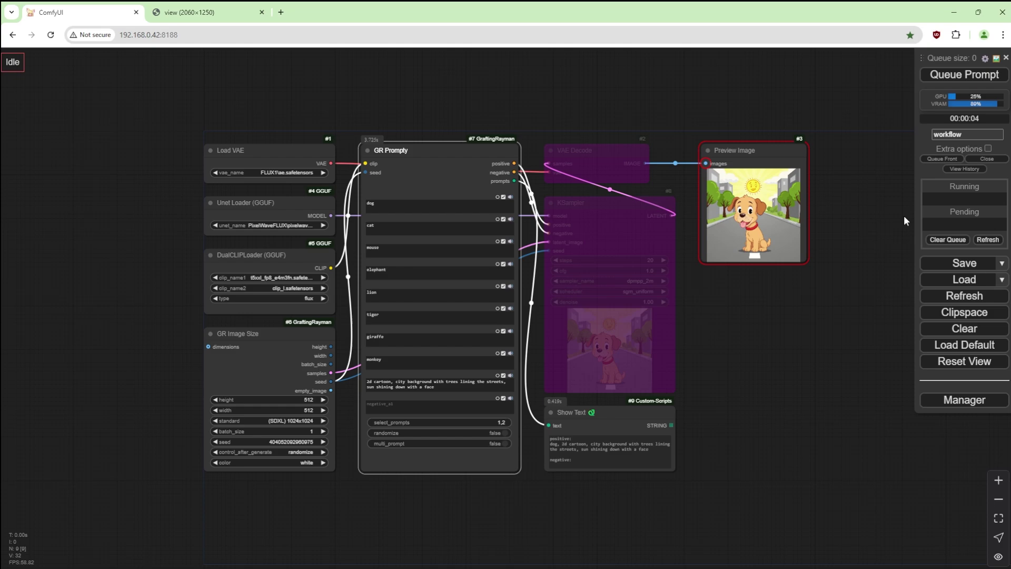
left_click(970, 76)
- Change select_prompts to 1,2,3 and run three times to see different animal prompts
left_click(498, 422)
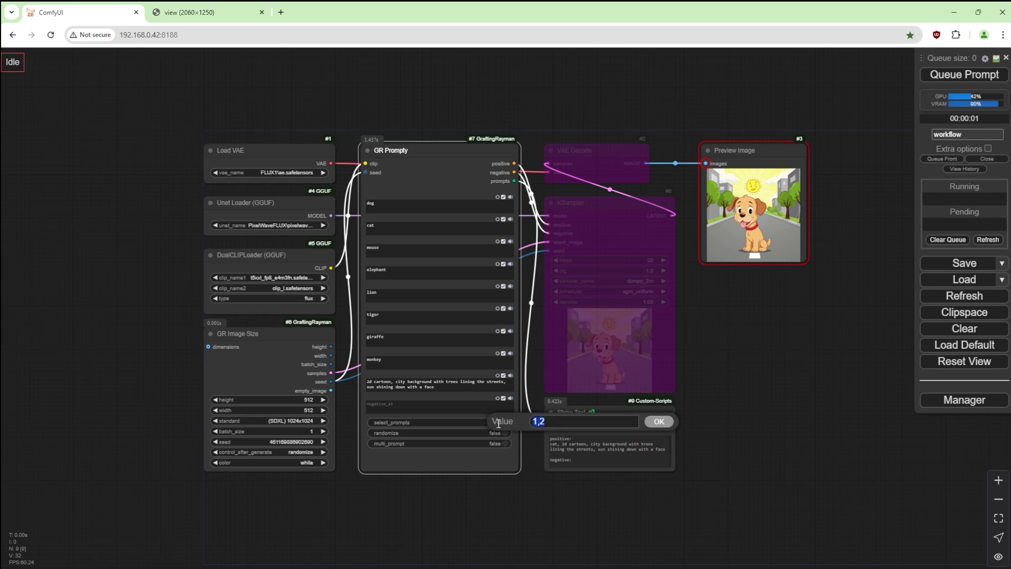
key("End")
left_click(658, 421)
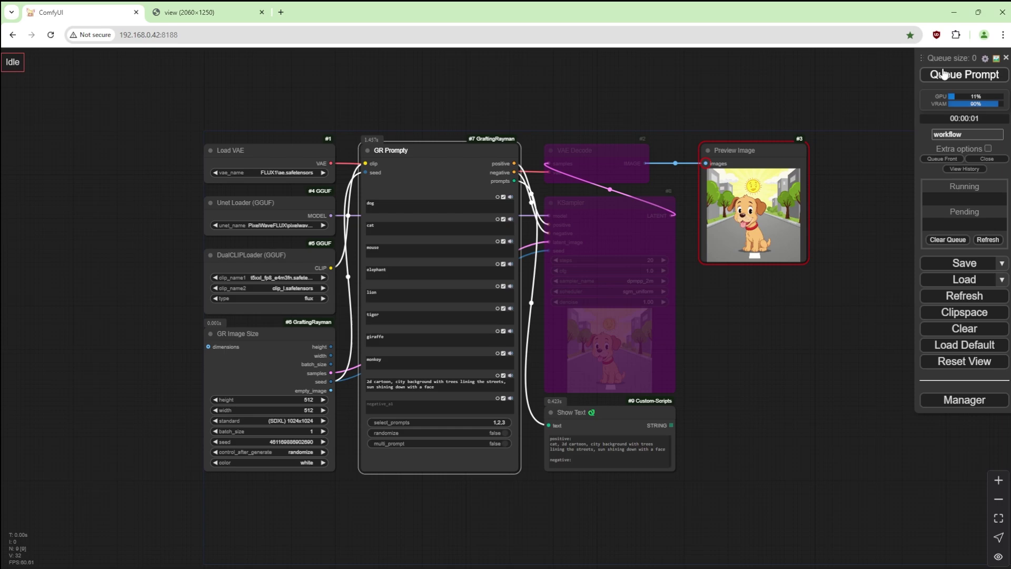
left_click(942, 74)
left_click(943, 74)
left_click(943, 75)
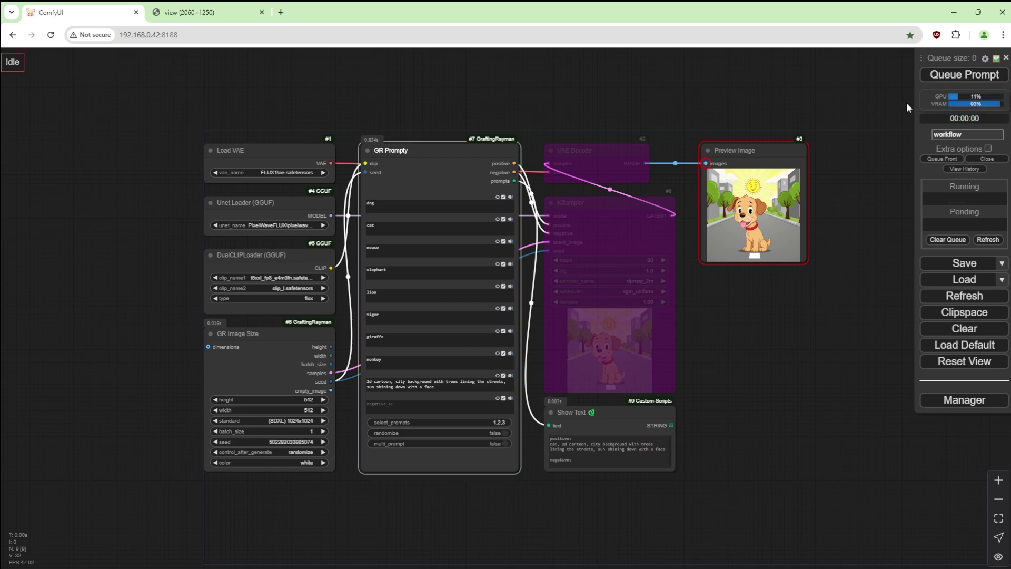
left_click(500, 423)
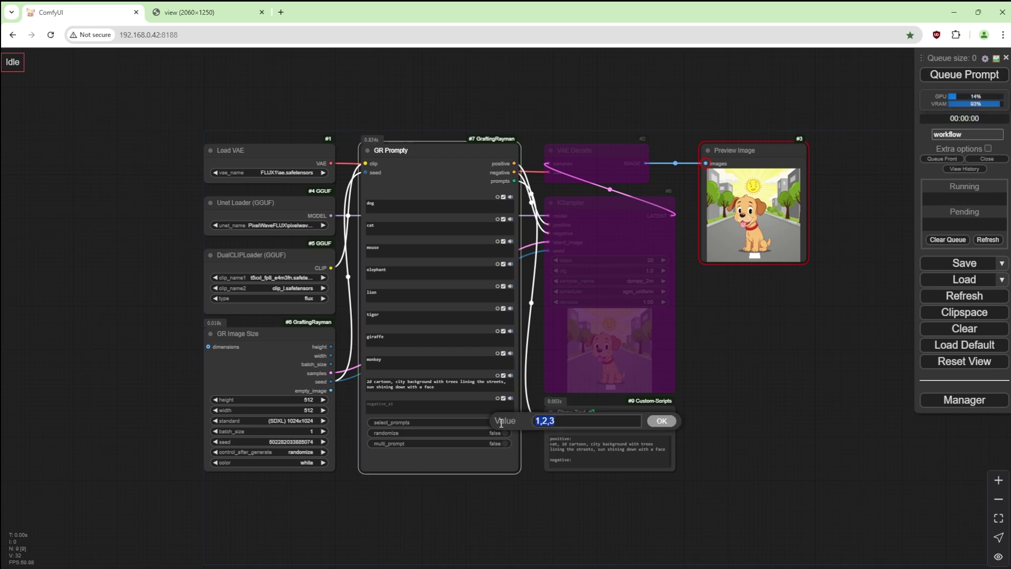
- Set select_prompts back to 1 and run four times for random animal prompts
key("BackSpace")
type("1")
left_click(661, 421)
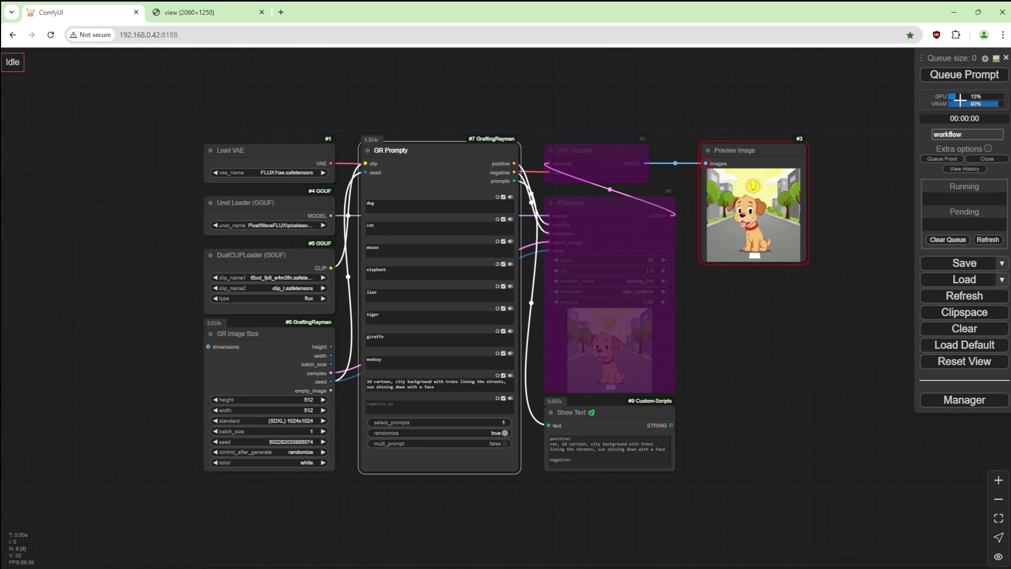
left_click(977, 79)
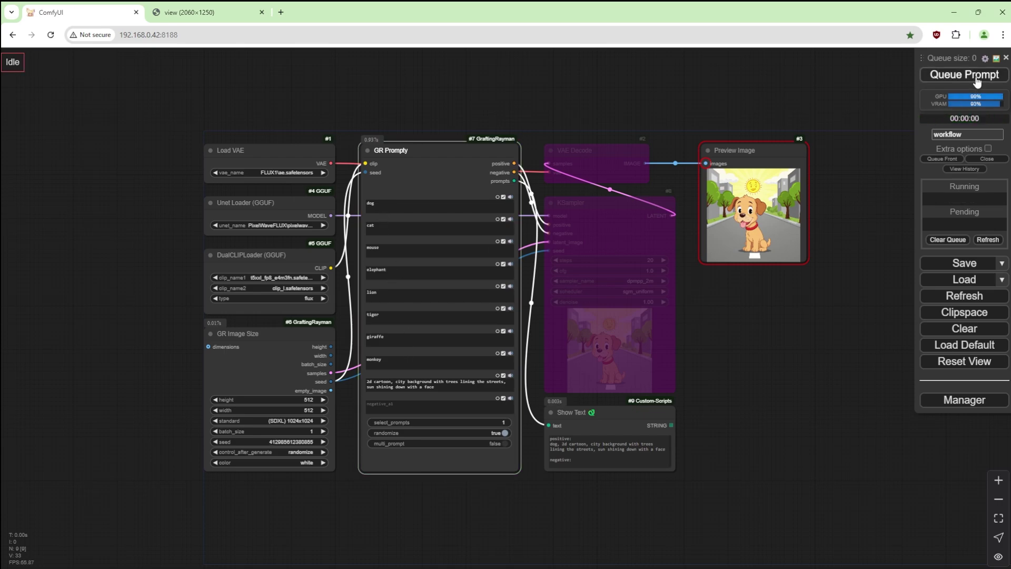
left_click(977, 79)
left_click(977, 79)
left_click(977, 79)
- Turn multi_prompt on and generate three times to compare the mixed prompts
left_click(503, 443)
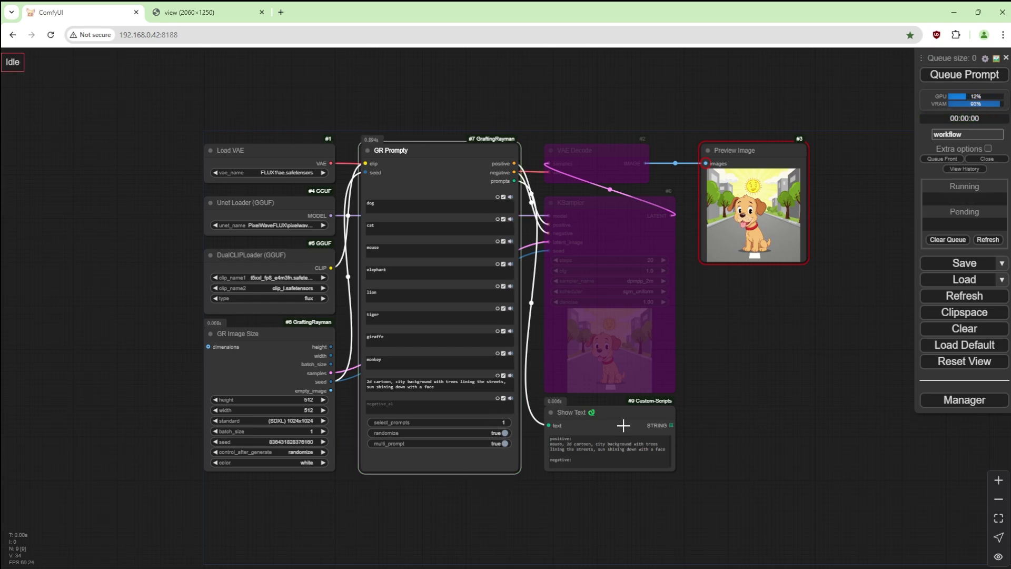
left_click(953, 76)
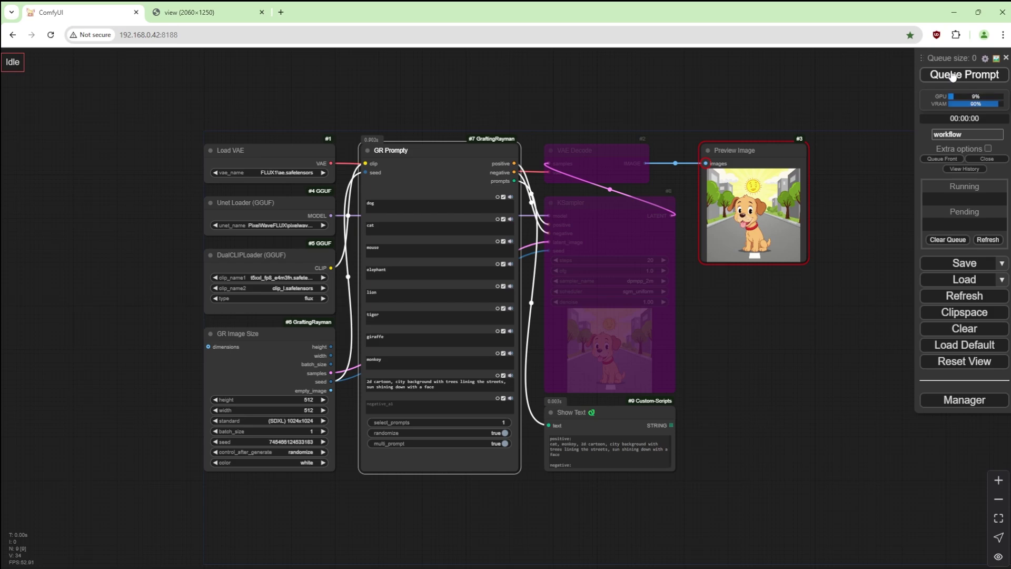
left_click(952, 76)
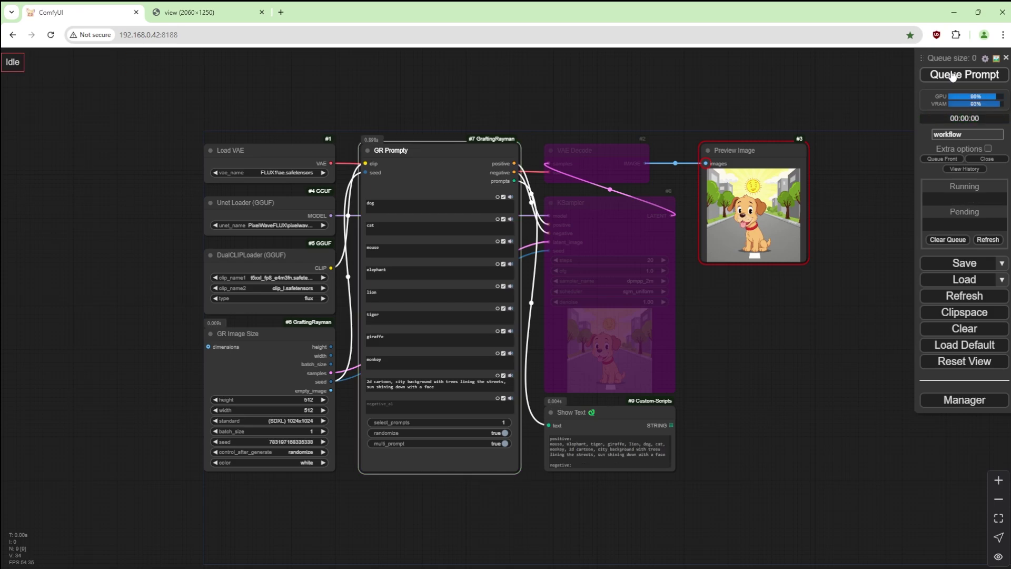
left_click(953, 75)
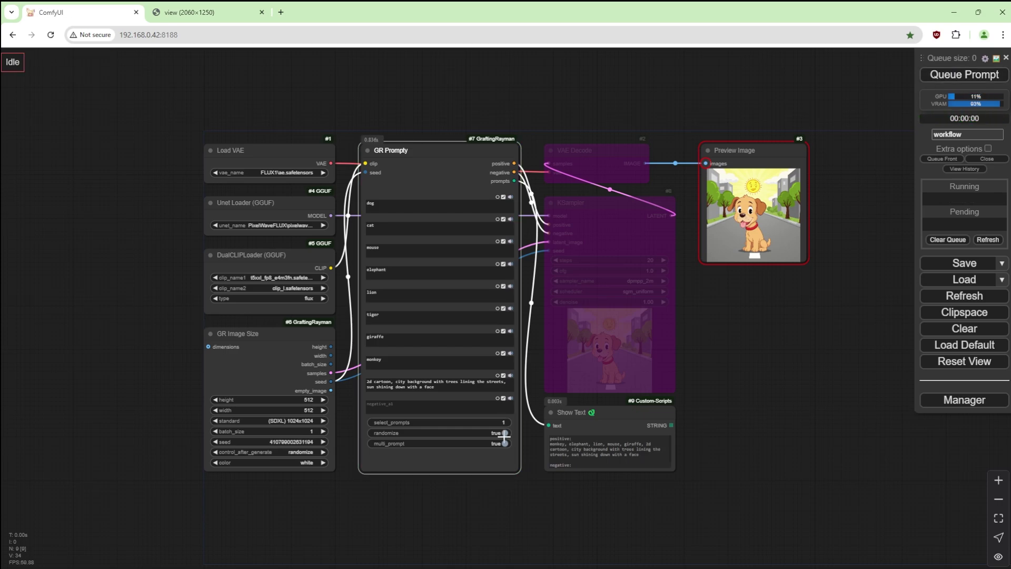
- Turn multi_prompt off, un-bypass KSampler and VAE Decode, and generate a cartoon monkey street image
left_click(504, 443)
right_click(618, 379)
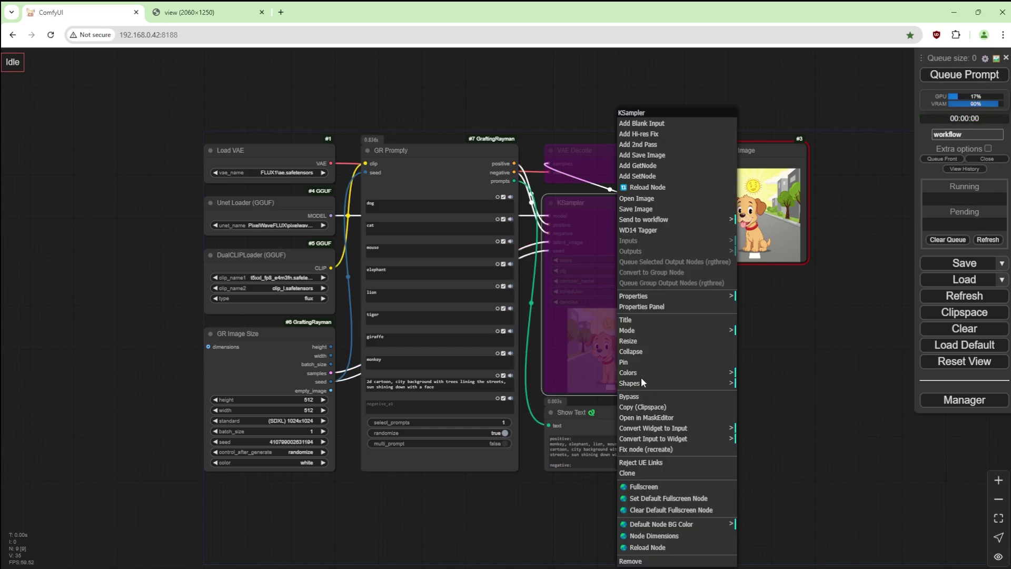
left_click(630, 397)
right_click(585, 154)
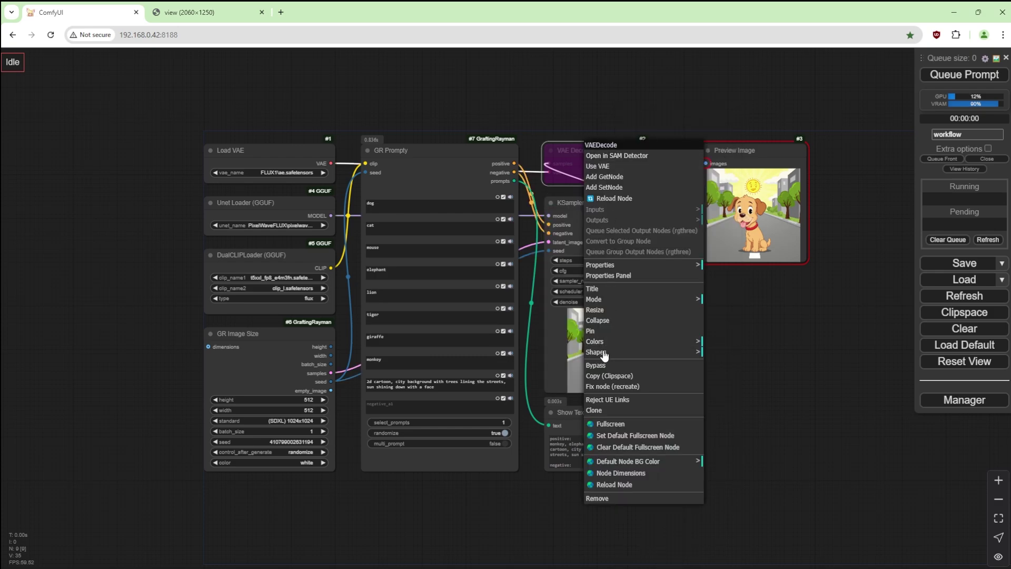
left_click(597, 365)
left_click(770, 314)
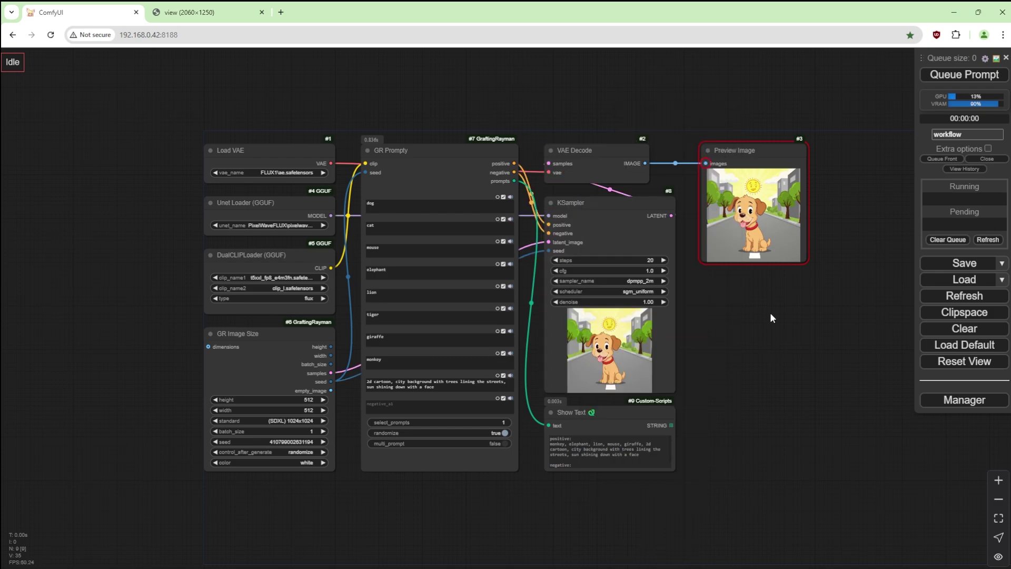
left_click(976, 77)
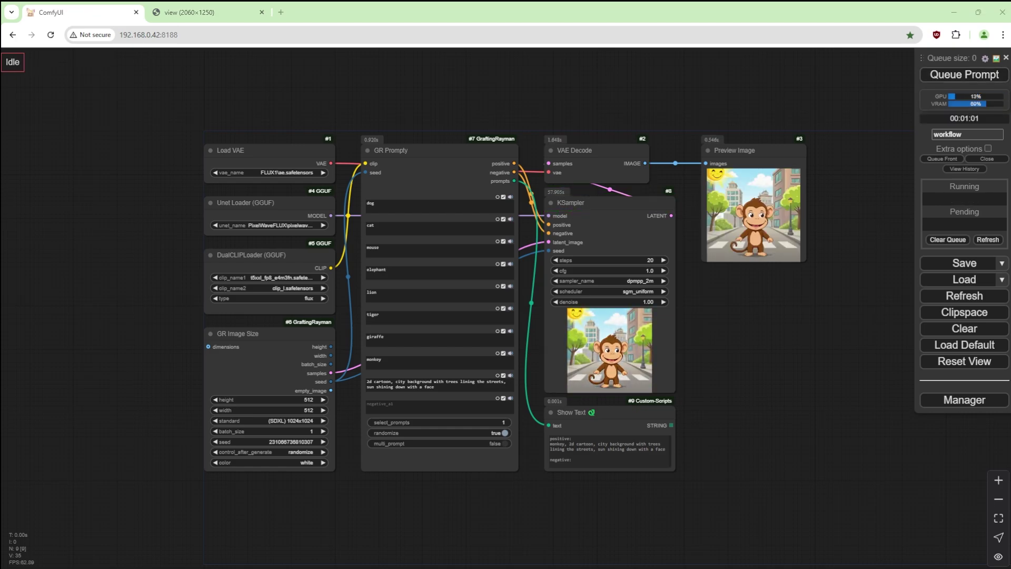
right_click(790, 199)
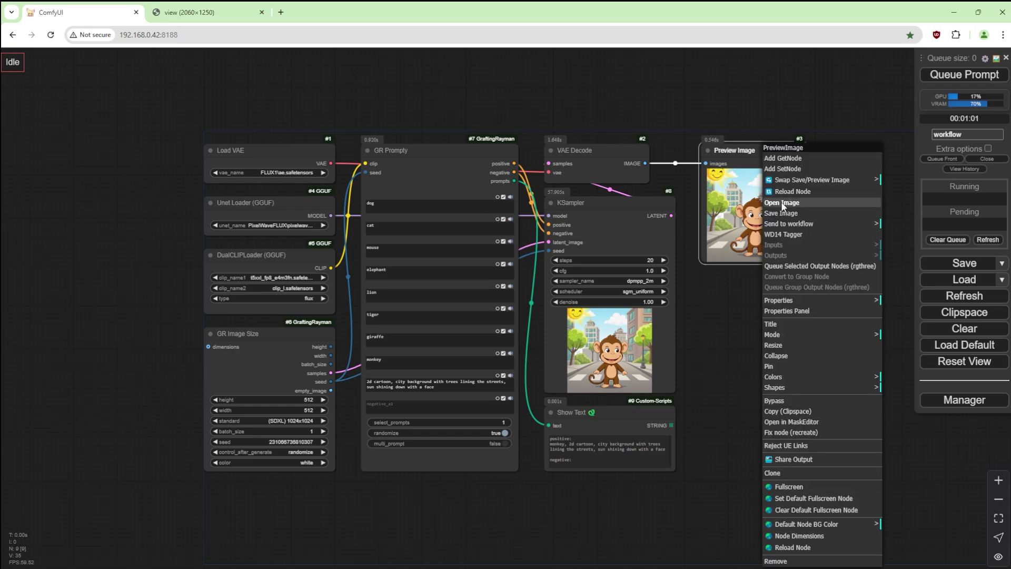
left_click(782, 205)
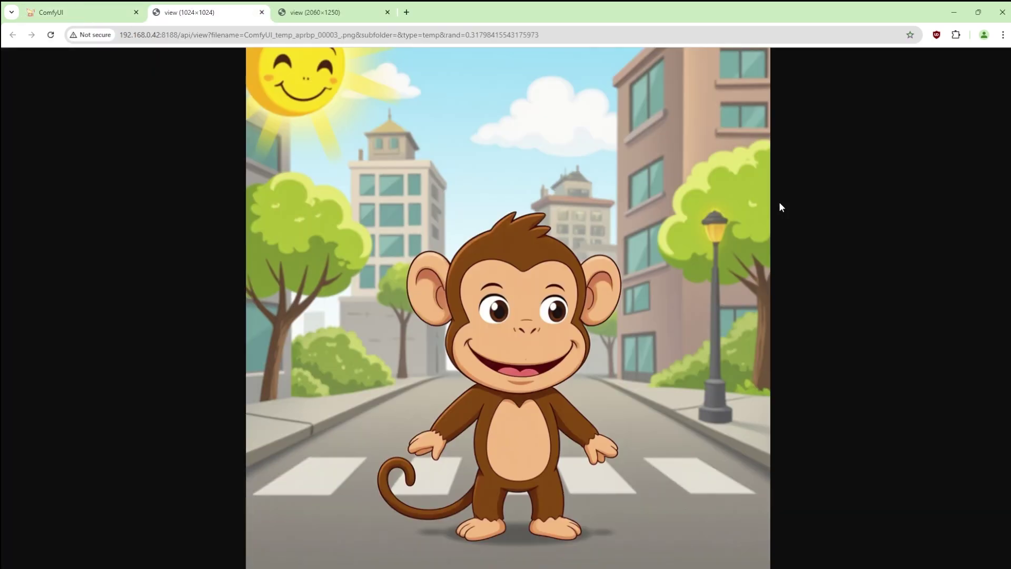
left_click(261, 12)
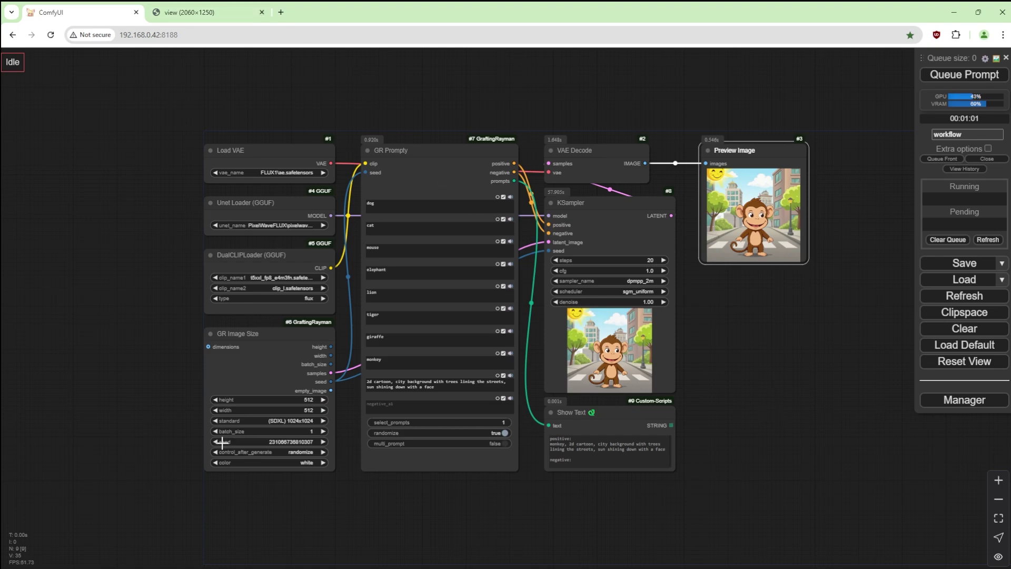
- Fix the GR Image Size seed and add a new KSampler node to the canvas
left_click(212, 451)
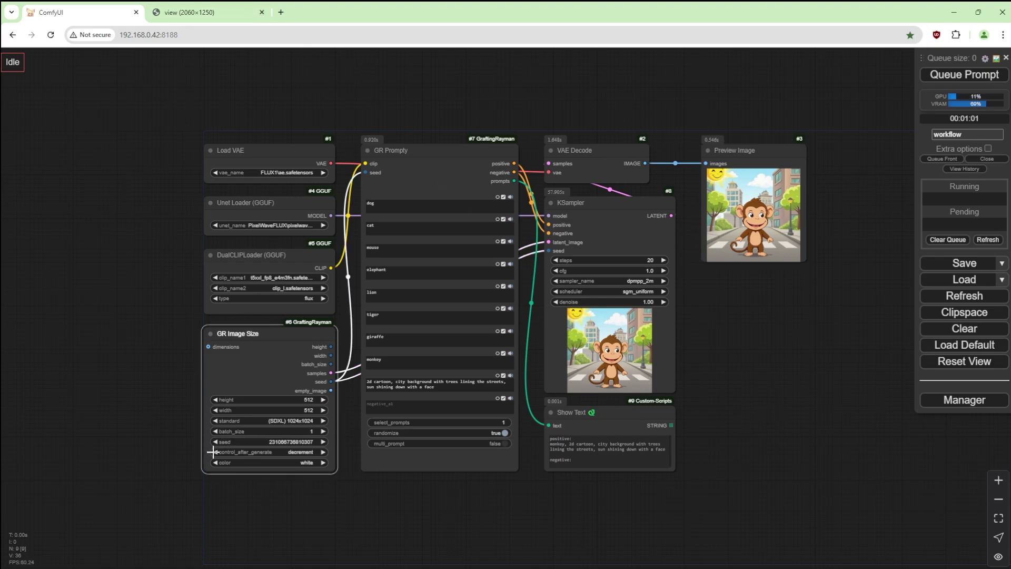
left_click_drag(752, 340, 646, 333)
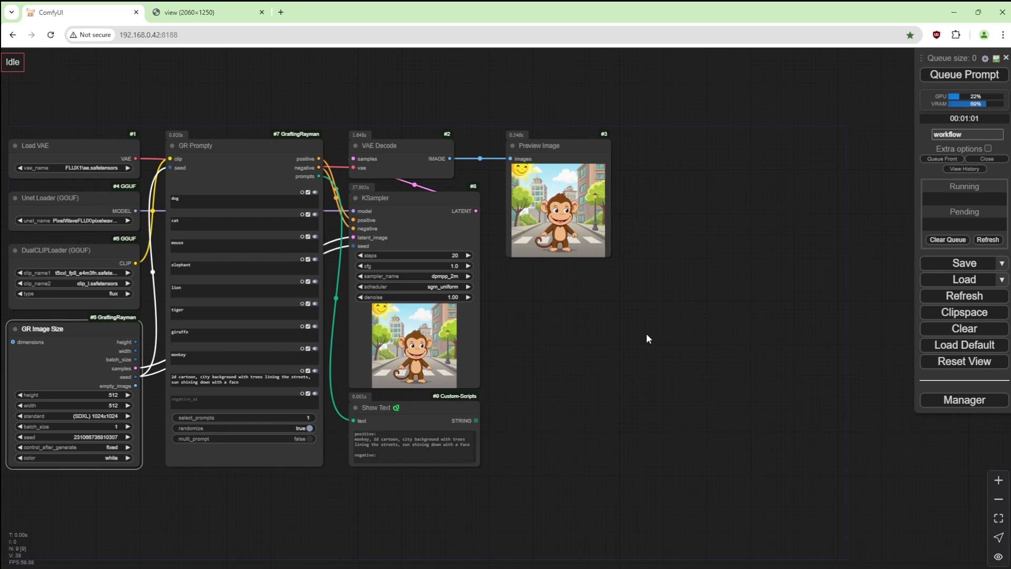
double_click(646, 333)
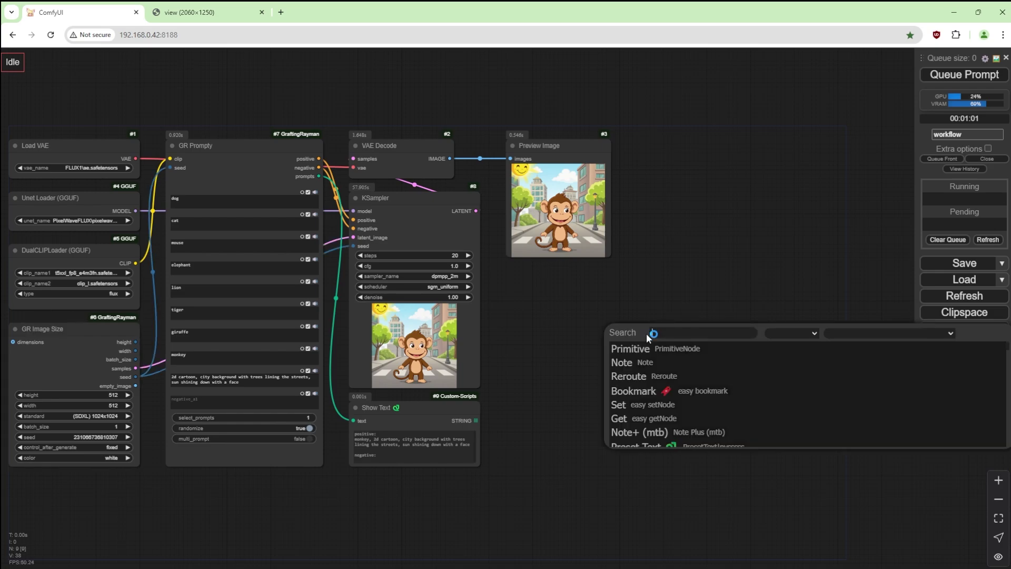
type("ksampler")
key("Return")
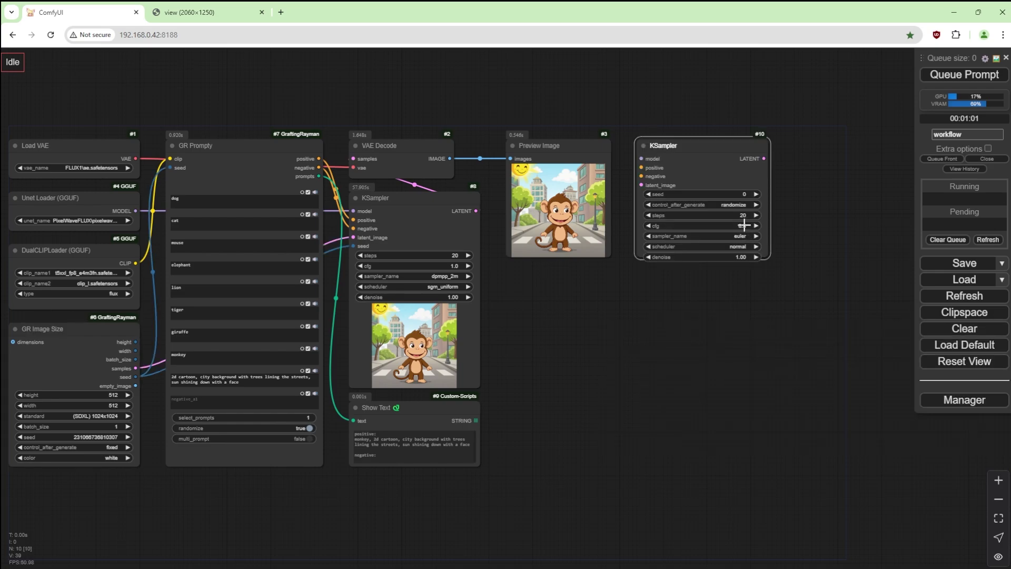
- Set the new KSampler to cfg 1.0, the dpmpp_2m sampler and the sgm_uniform scheduler
left_click(744, 225)
left_click(744, 236)
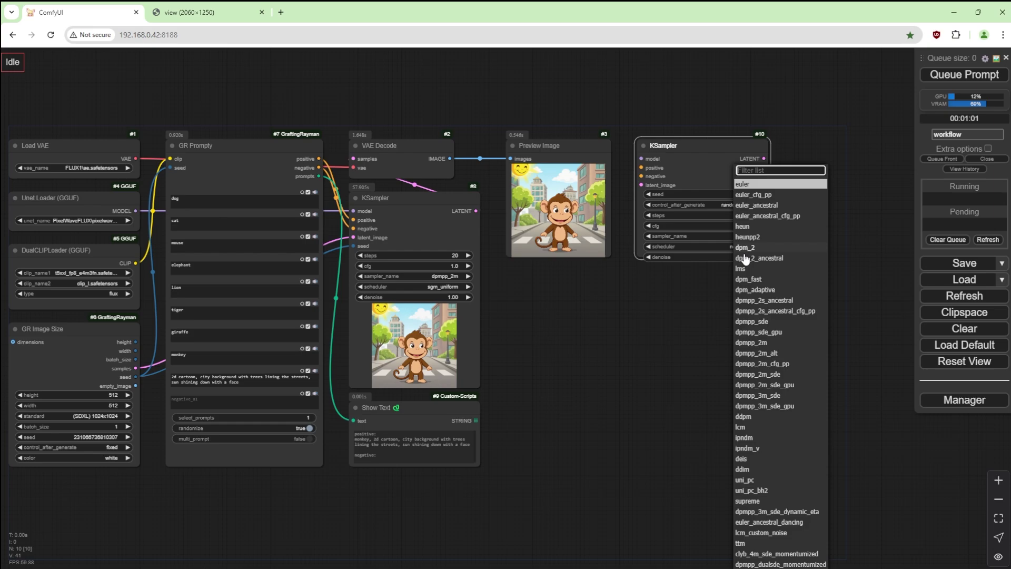
left_click(763, 344)
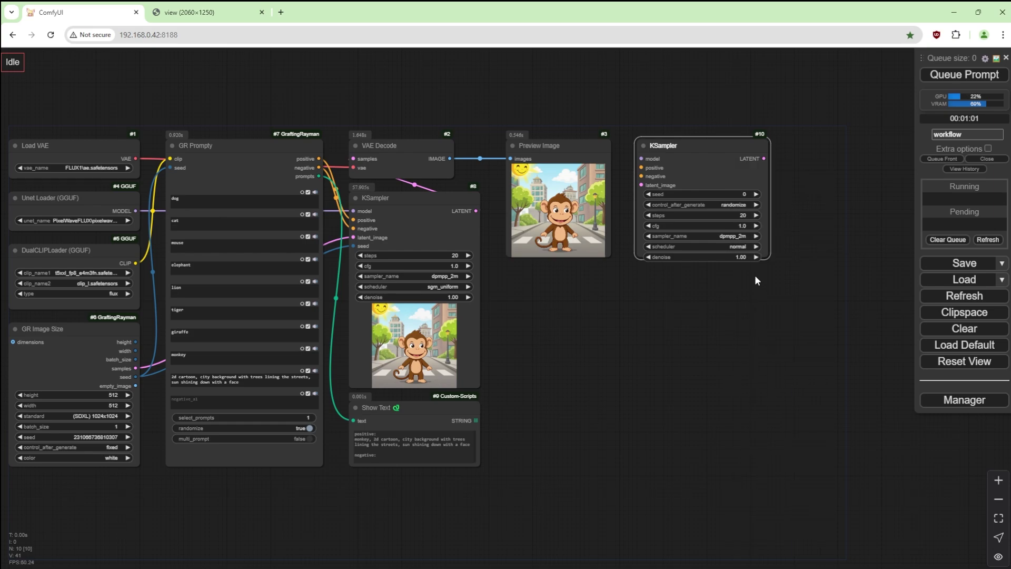
left_click(746, 246)
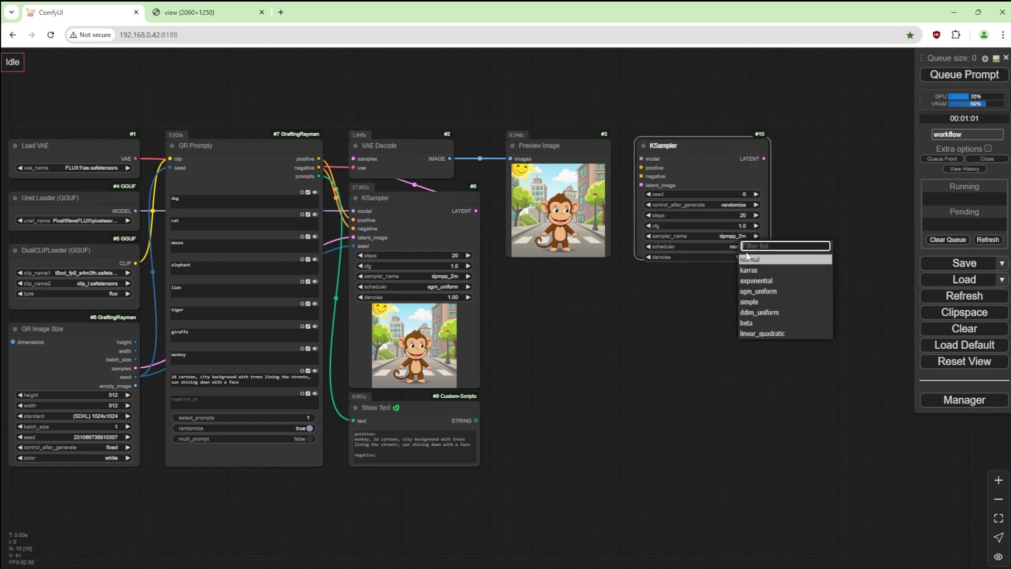
left_click(755, 293)
double_click(563, 340)
- Add a Set Latent Noise Mask that passes the first KSampler's latent to the second KSampler
type("set late")
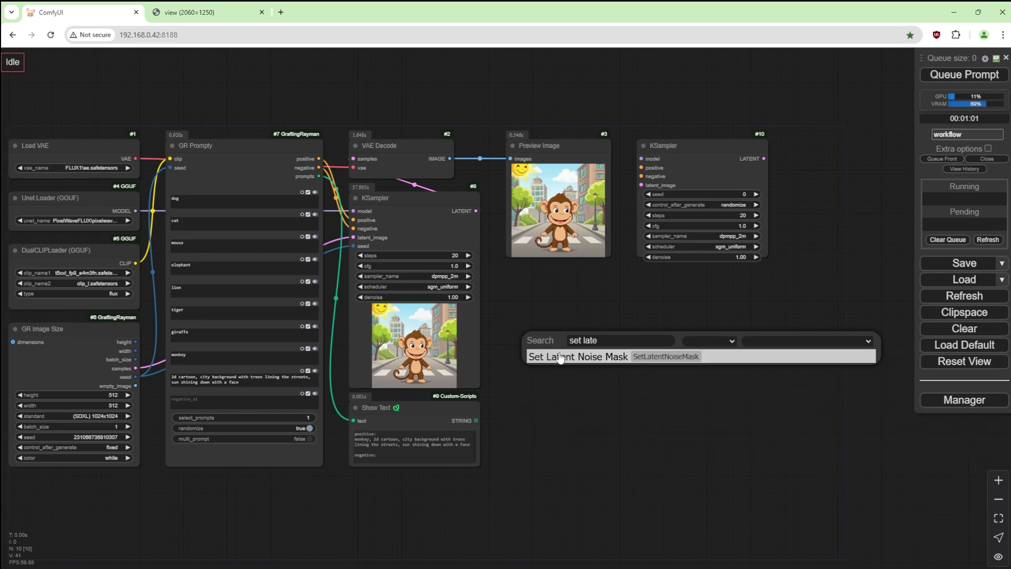
left_click(566, 354)
left_click_drag(604, 334, 545, 274)
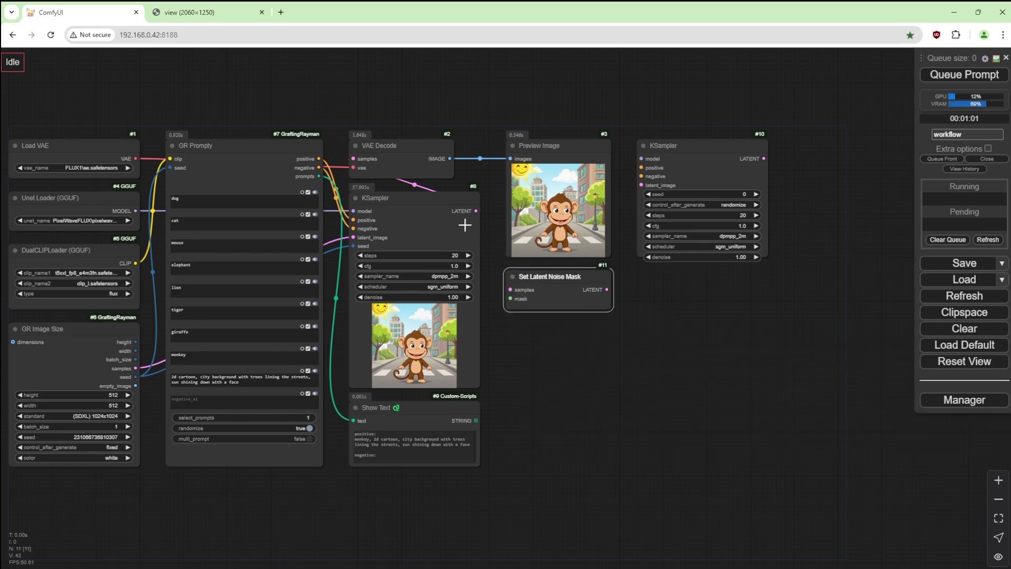
left_click_drag(475, 211, 511, 290)
left_click_drag(610, 290, 641, 185)
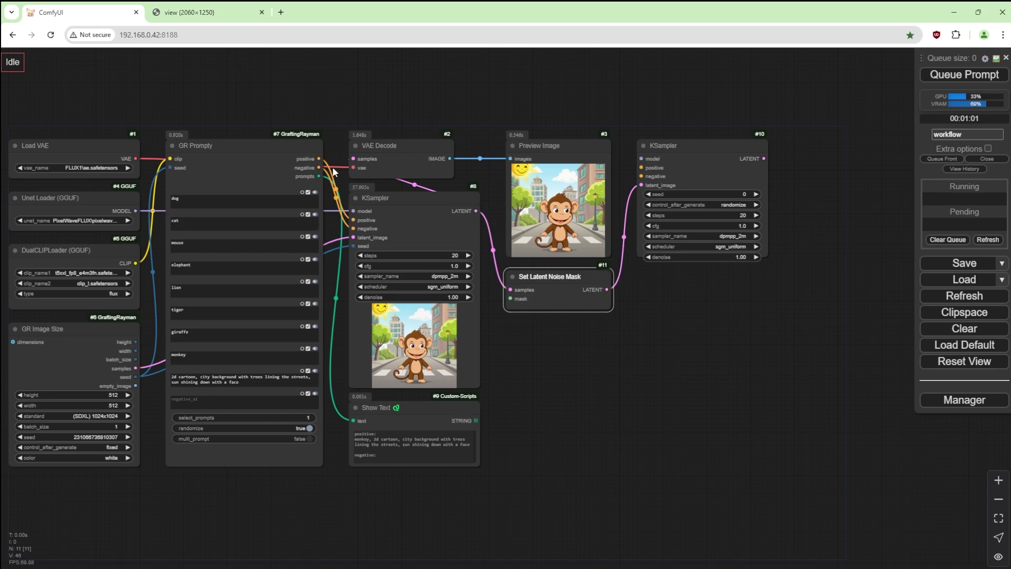
- Connect the positive prompt, negative prompt and model to the second KSampler
left_click_drag(319, 159, 641, 167)
left_click_drag(319, 168, 641, 176)
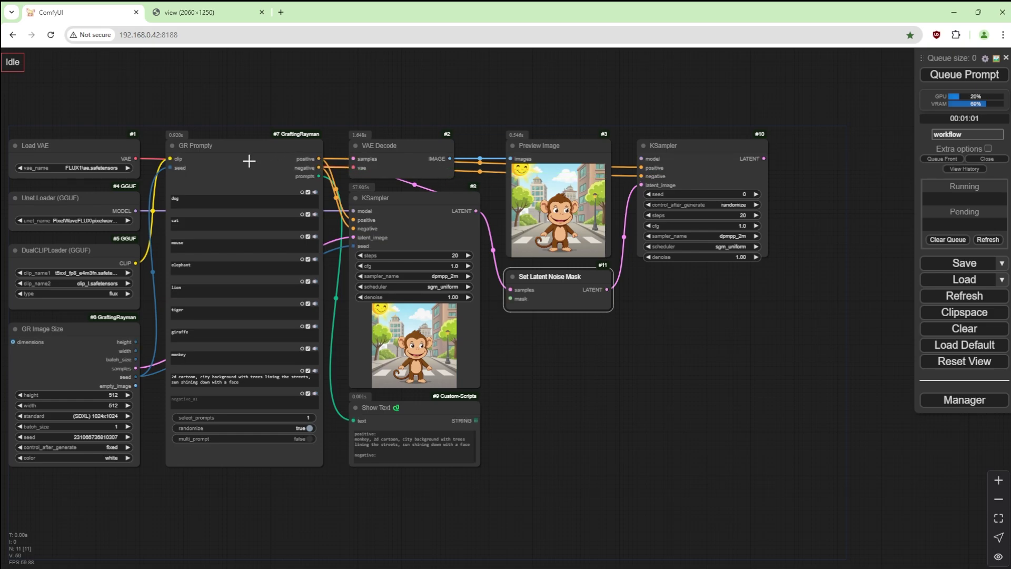
left_click_drag(135, 211, 642, 158)
- Add a GR Mask Create Random Multi node and feed its mask into Set Latent Noise Mask
double_click(553, 379)
type("gr mask")
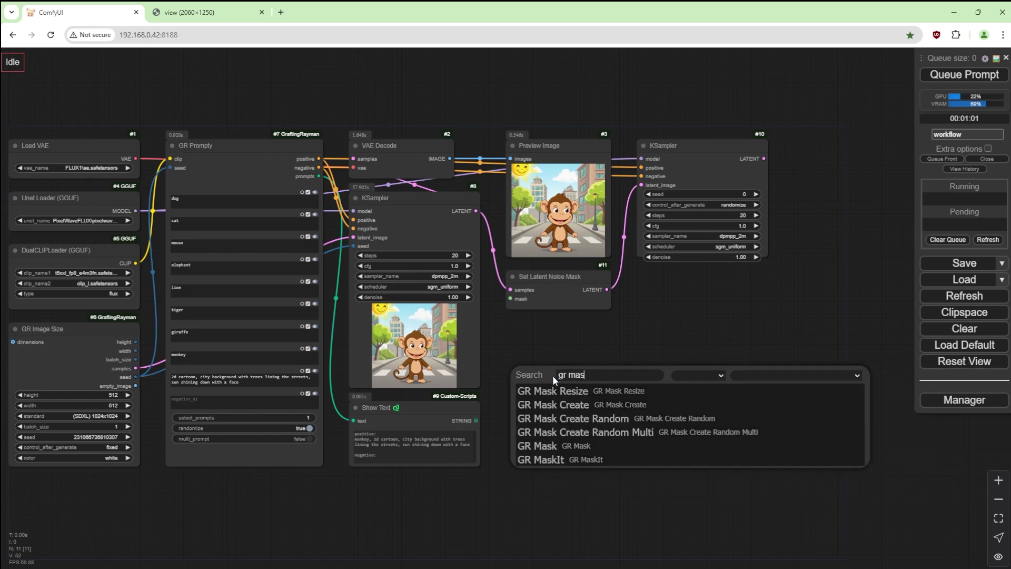
left_click(584, 439)
left_click_drag(646, 374, 595, 333)
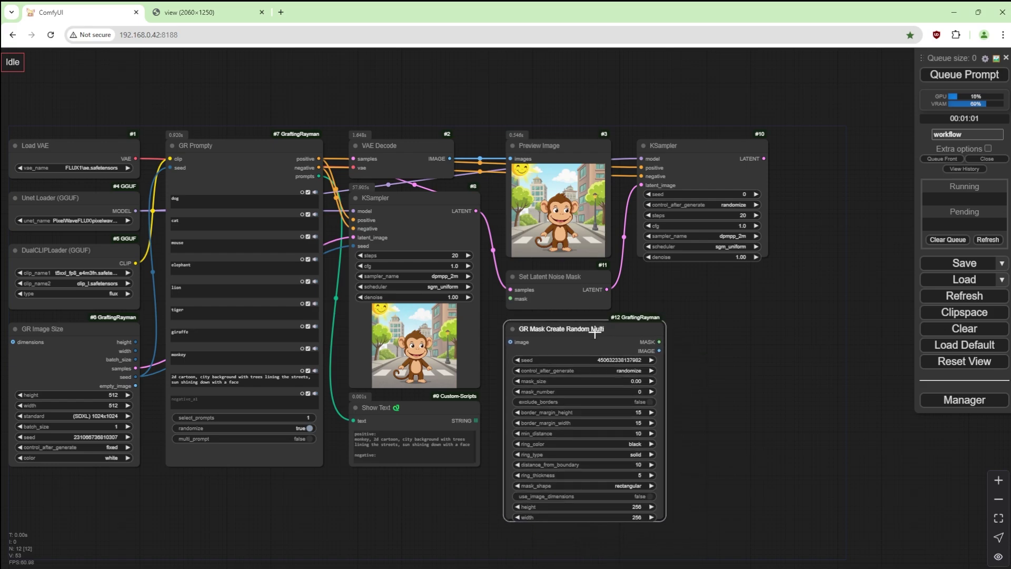
left_click_drag(659, 342, 511, 298)
left_click_drag(659, 350, 730, 389)
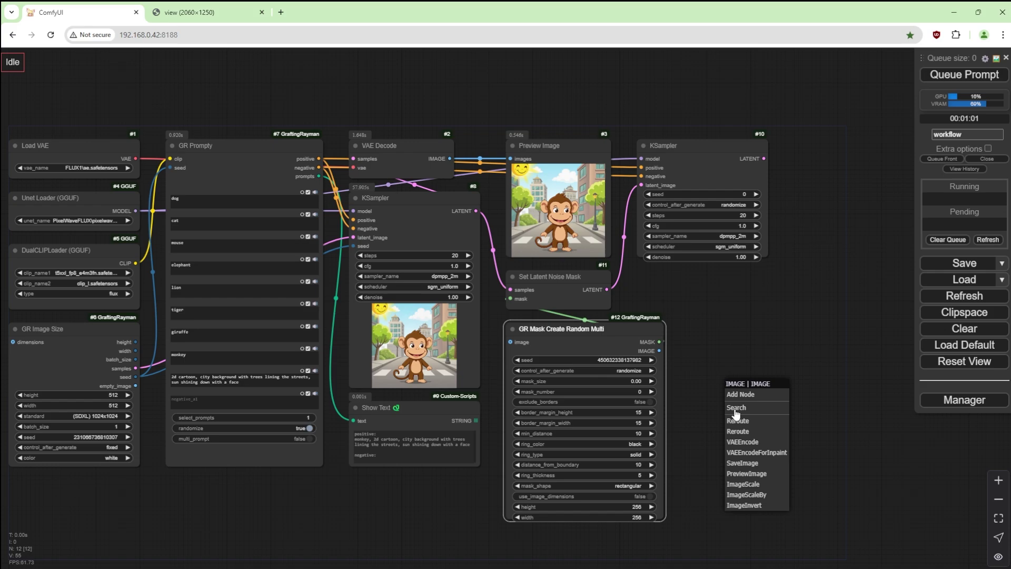
- Add image and Mask Preview nodes for the mask node, and feed it VAE Decode's image
left_click(751, 473)
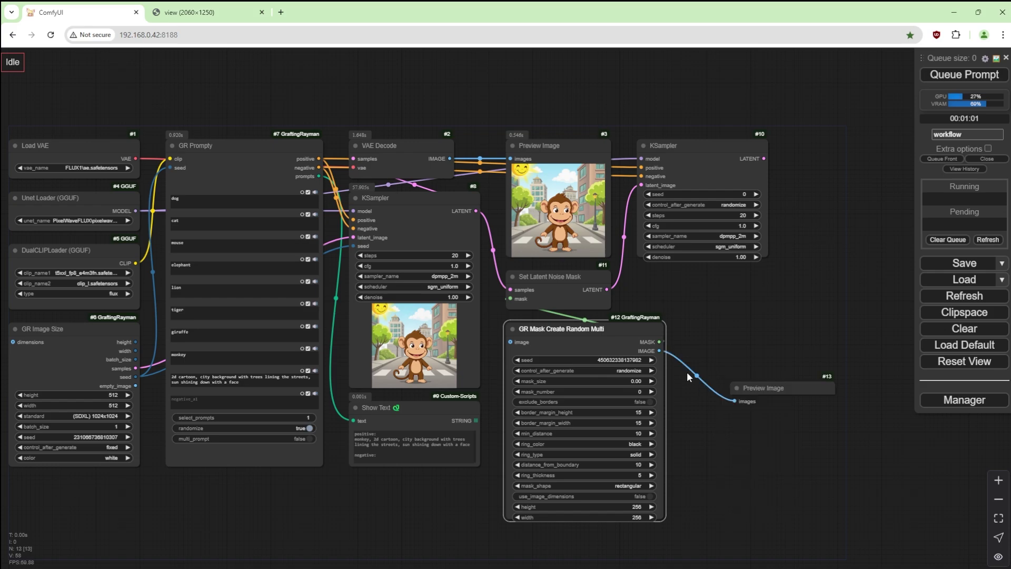
double_click(703, 343)
type("mask pre")
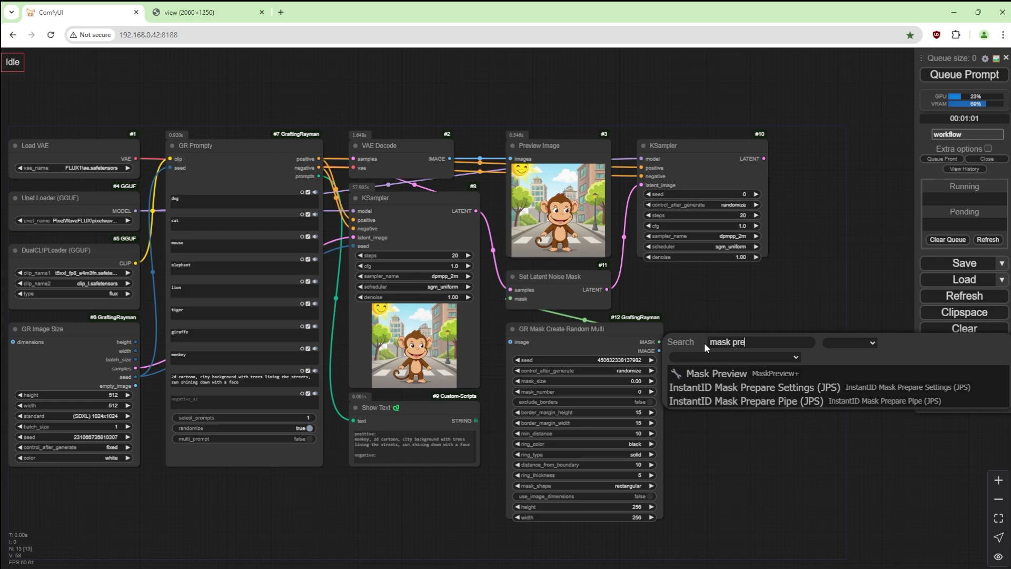
left_click(670, 373)
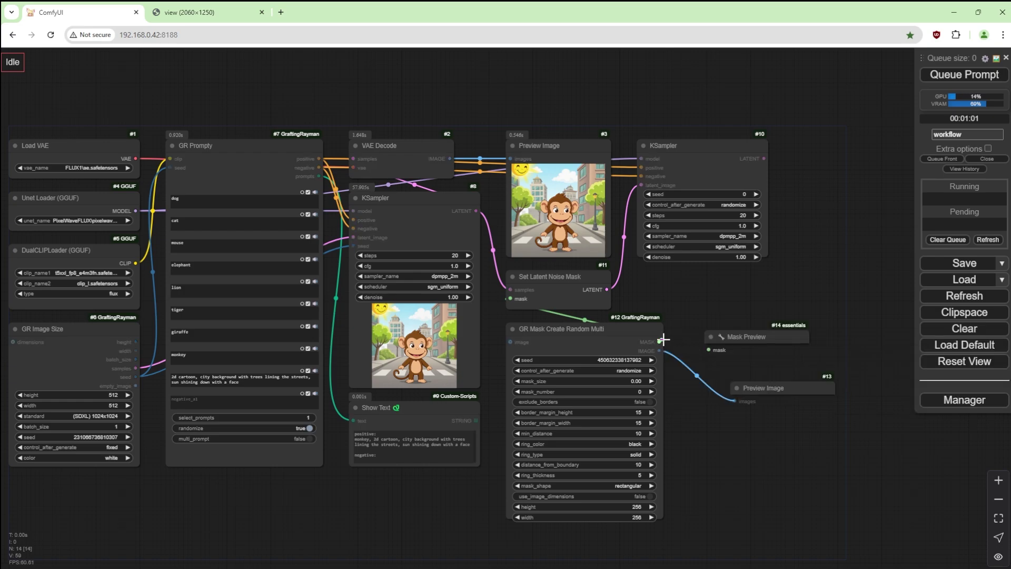
left_click_drag(660, 342, 709, 350)
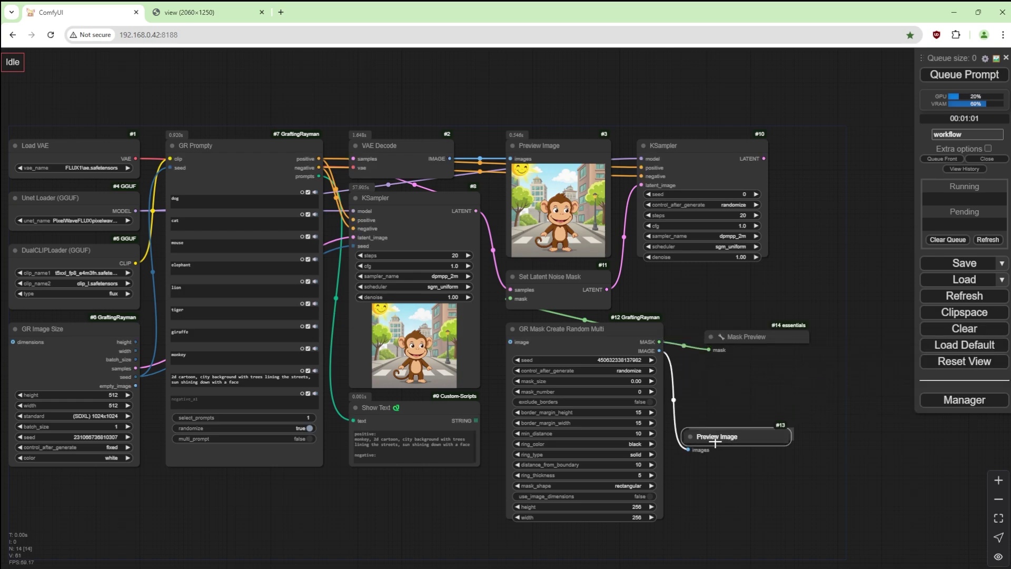
left_click_drag(714, 443, 737, 448)
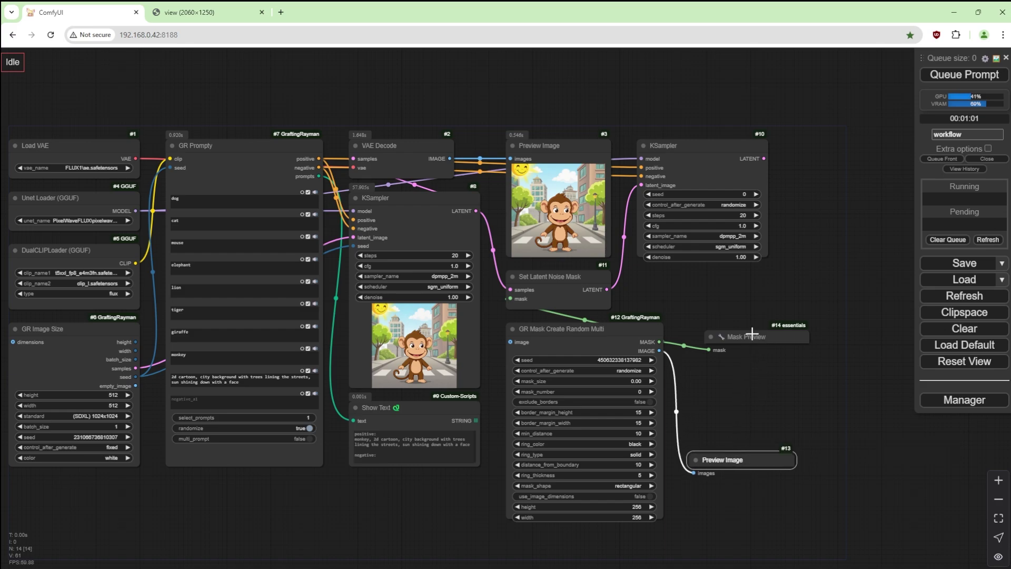
left_click_drag(752, 332, 734, 324)
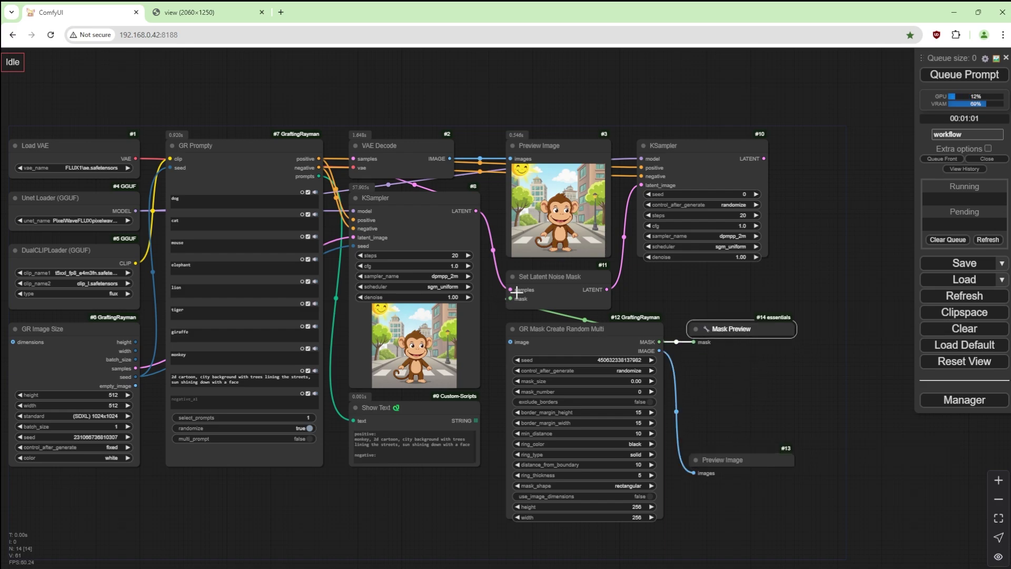
left_click_drag(449, 158, 516, 343)
- Convert the mask node's seed to an input driven by GR Image Size's seed
left_click(516, 370)
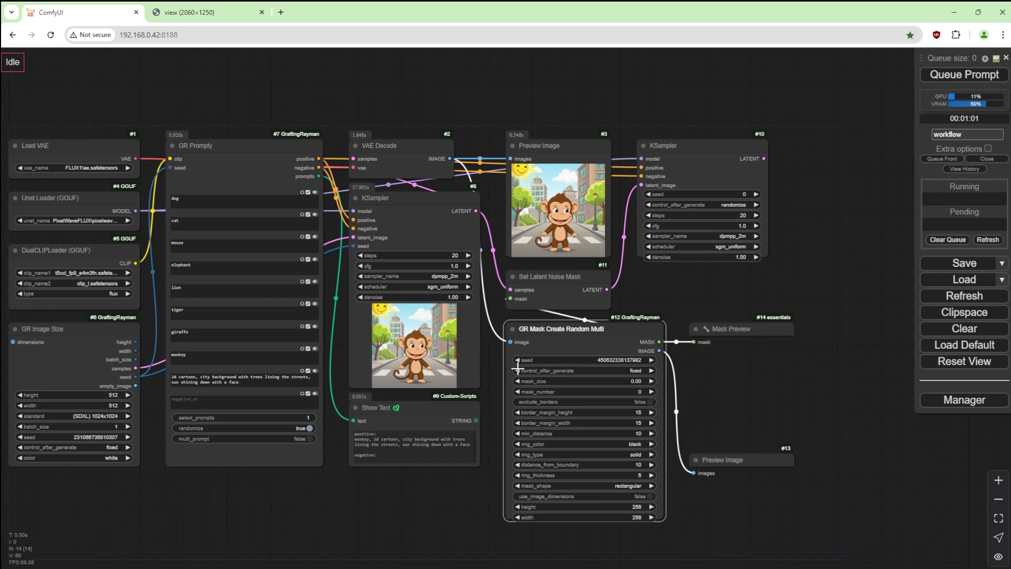
left_click(630, 381)
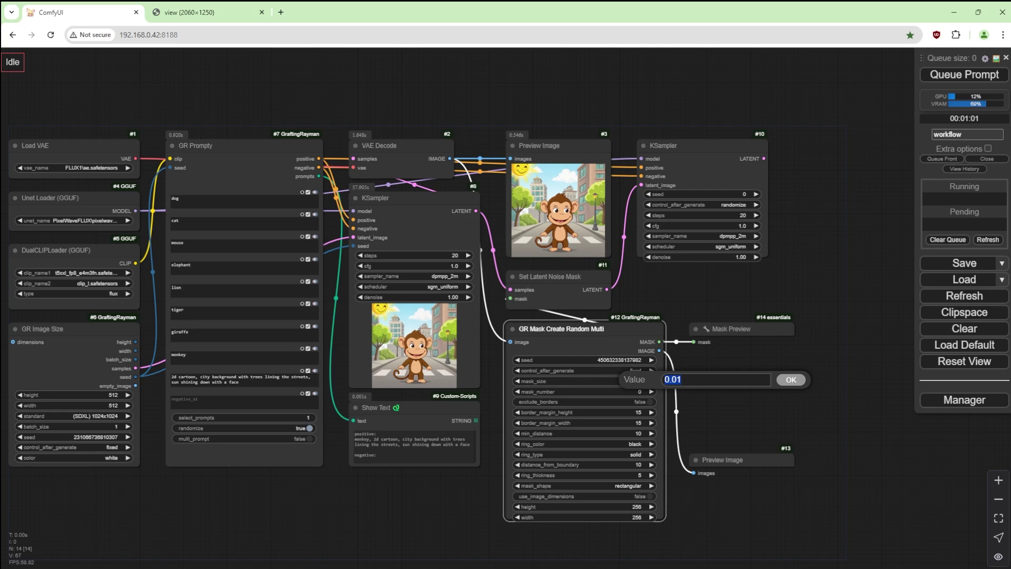
right_click(601, 338)
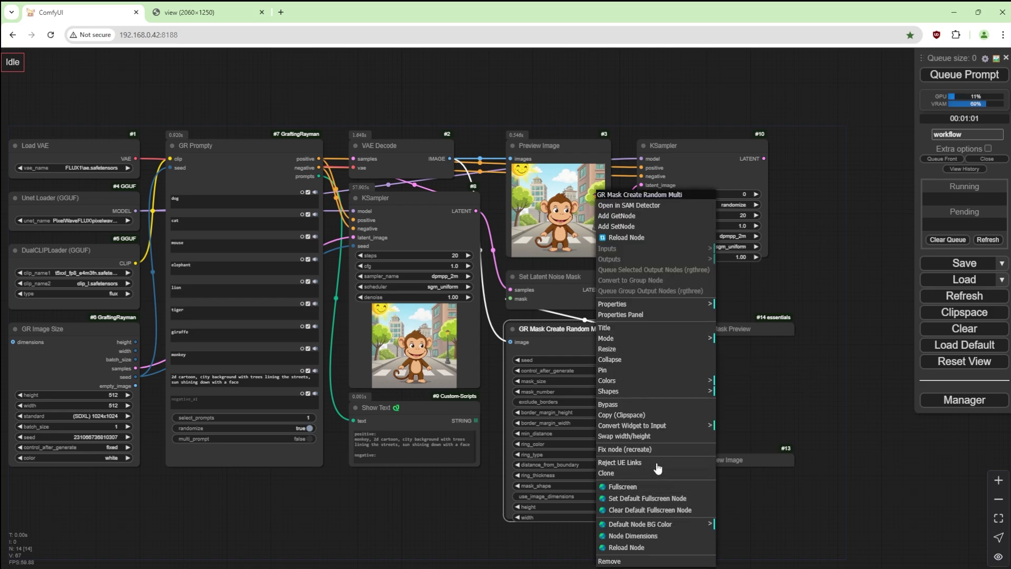
left_click(664, 426)
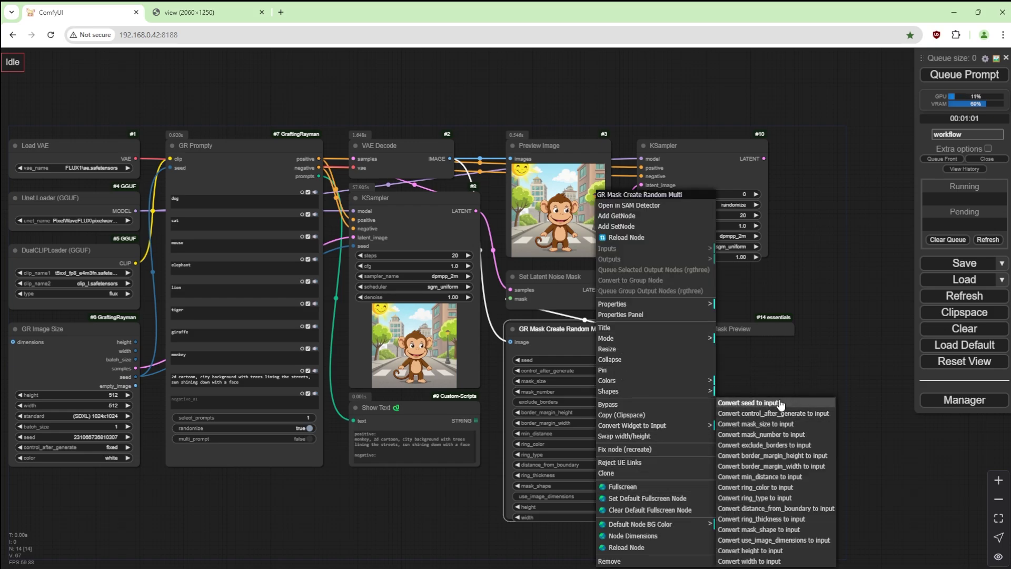
left_click(781, 404)
left_click_drag(136, 377, 510, 350)
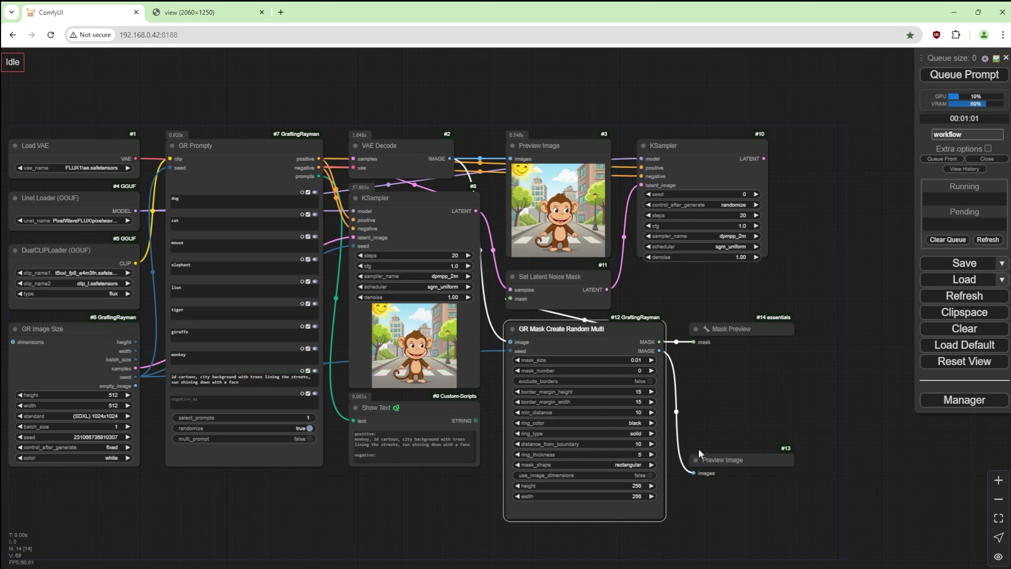
- Set the mask node's mask_size to 0.08
left_click(646, 360)
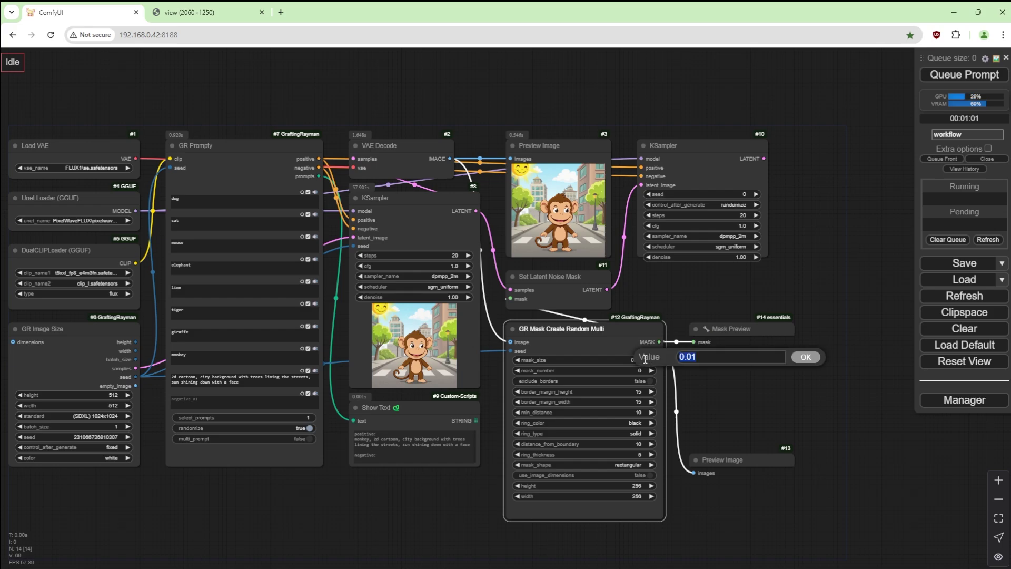
type("0.08")
key("Return")
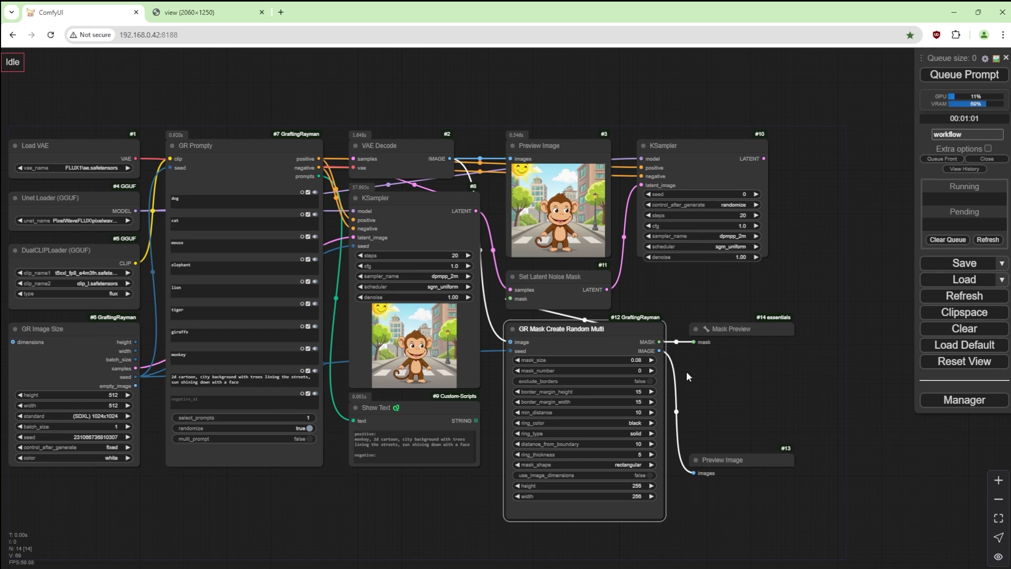
- Set mask_number to 3, keeping border margin height 15 and minimum distance 10
left_click(637, 370)
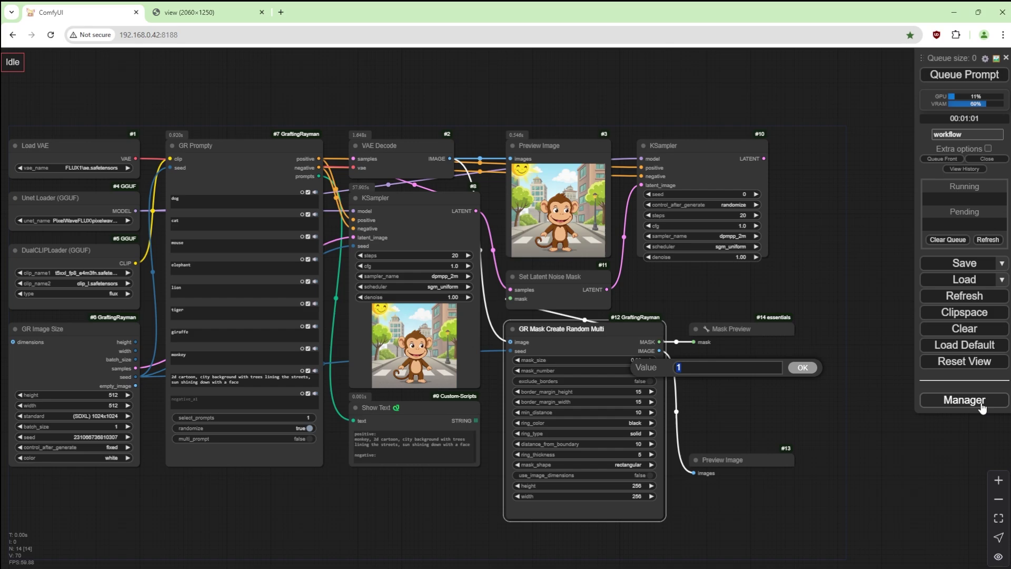
type("3")
key("Return")
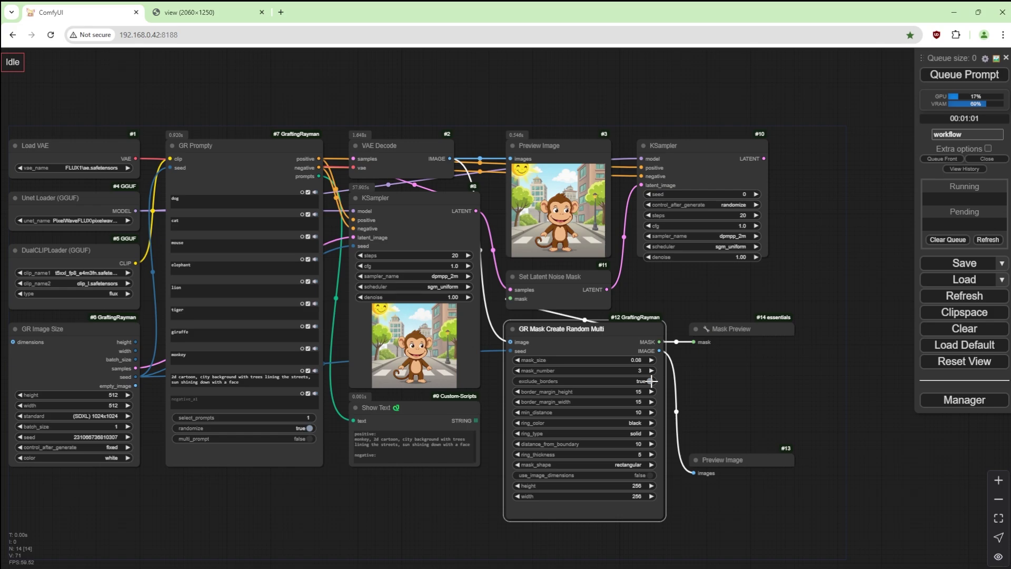
left_click(628, 391)
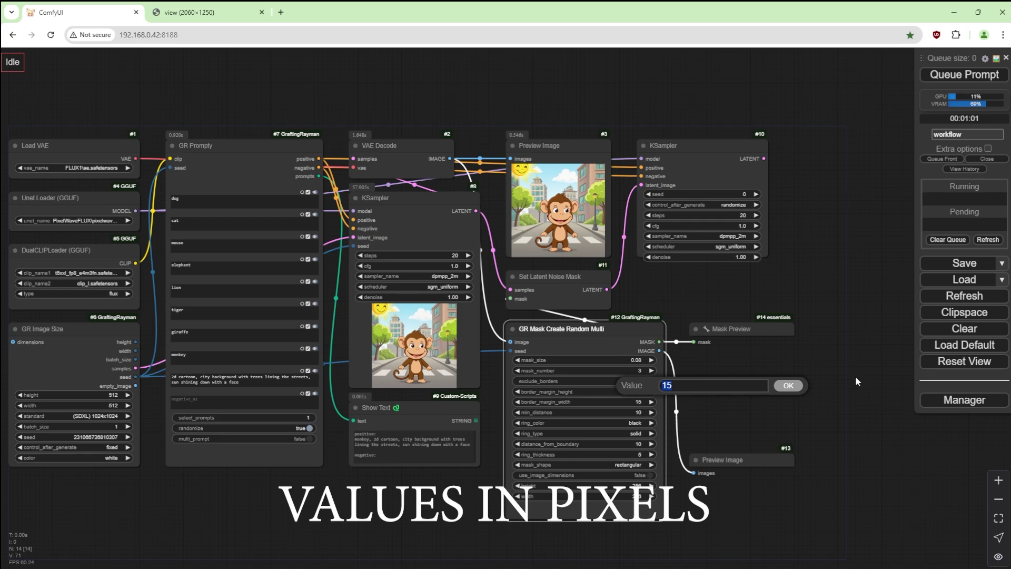
key("Return")
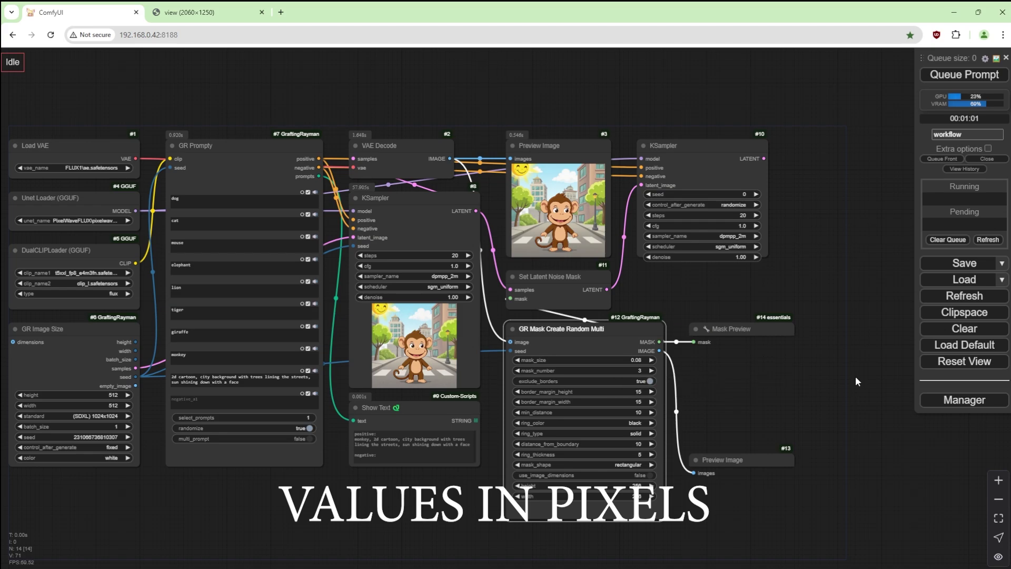
left_click(637, 414)
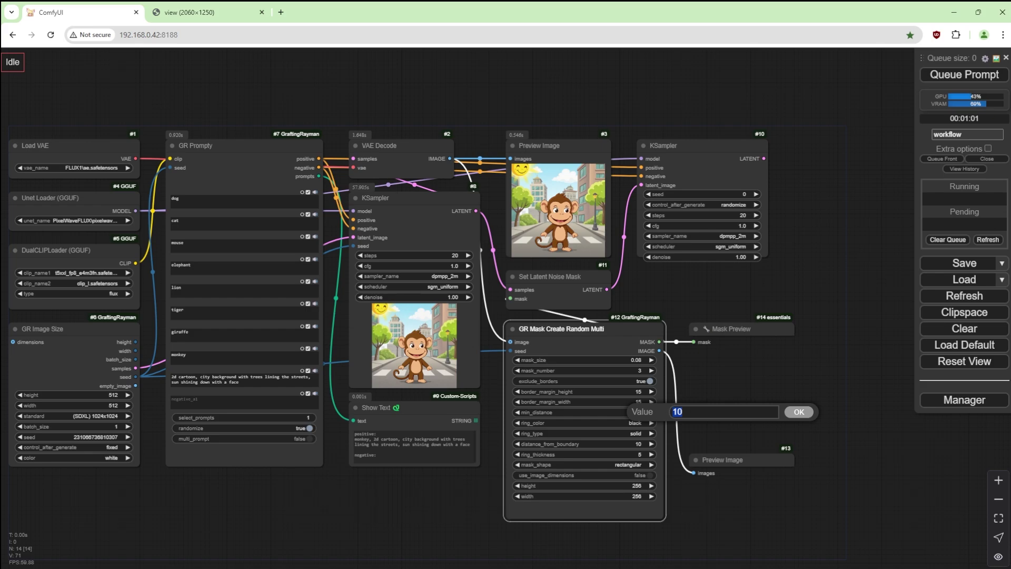
key("Return")
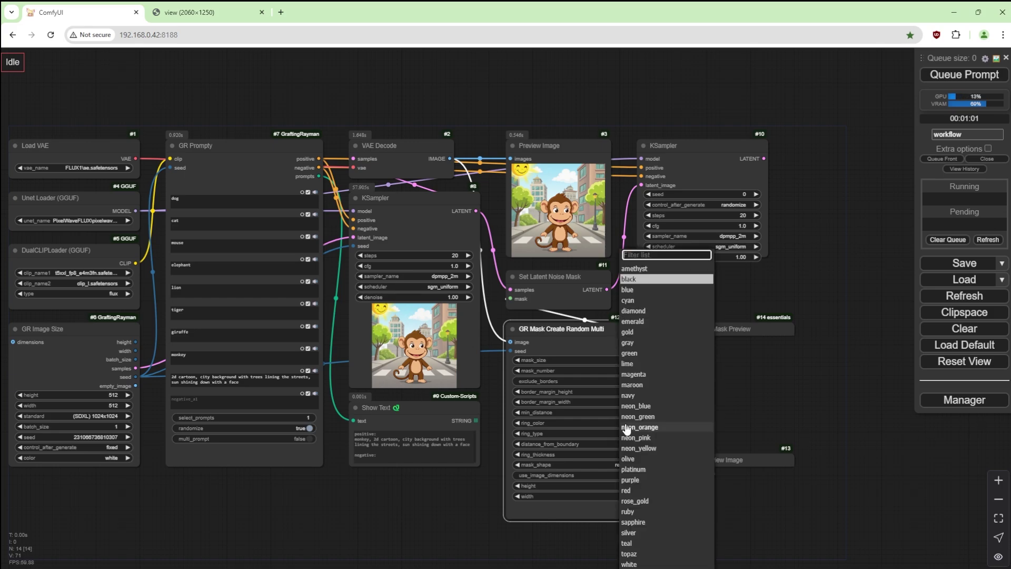
- Make the mask rings solid red with thickness 5 and the mask shape circular
left_click(626, 423)
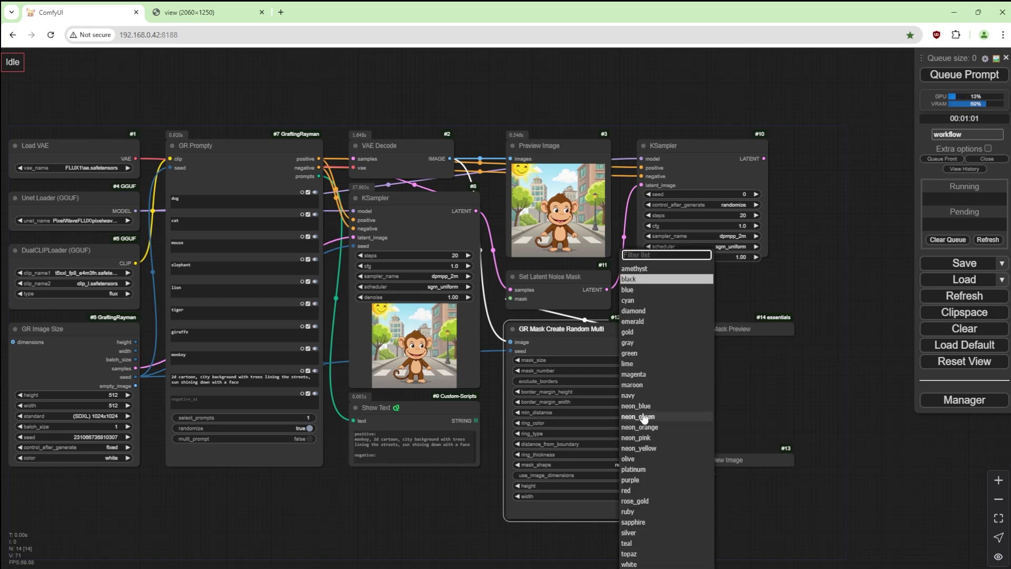
left_click(635, 490)
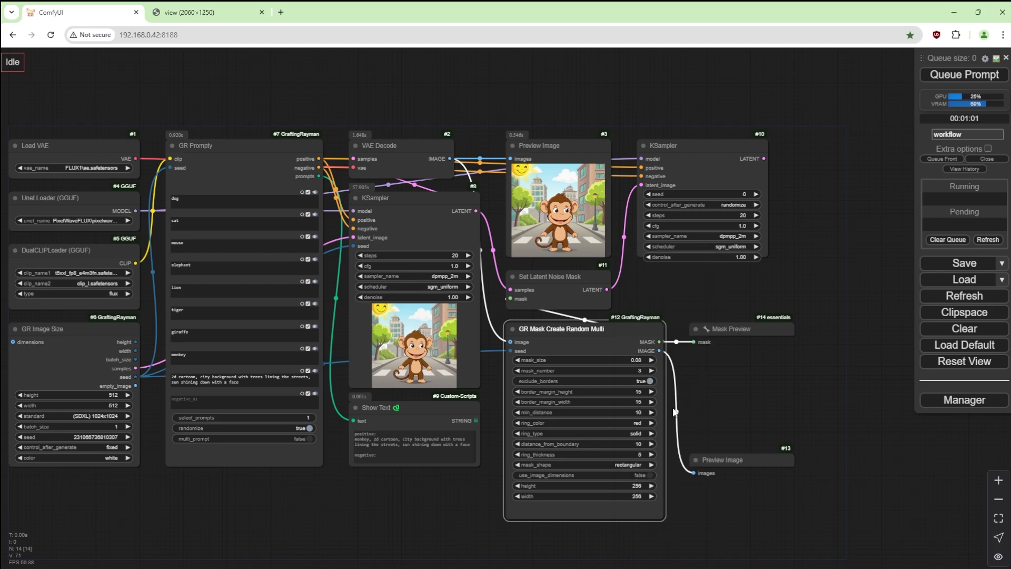
left_click(643, 432)
left_click(644, 441)
left_click(642, 454)
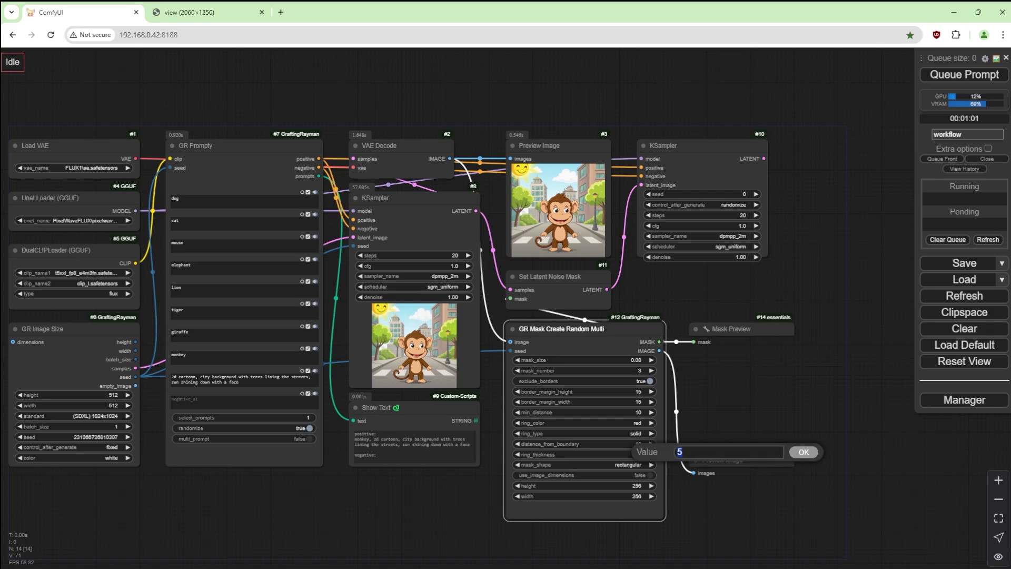
left_click(803, 452)
left_click(636, 464)
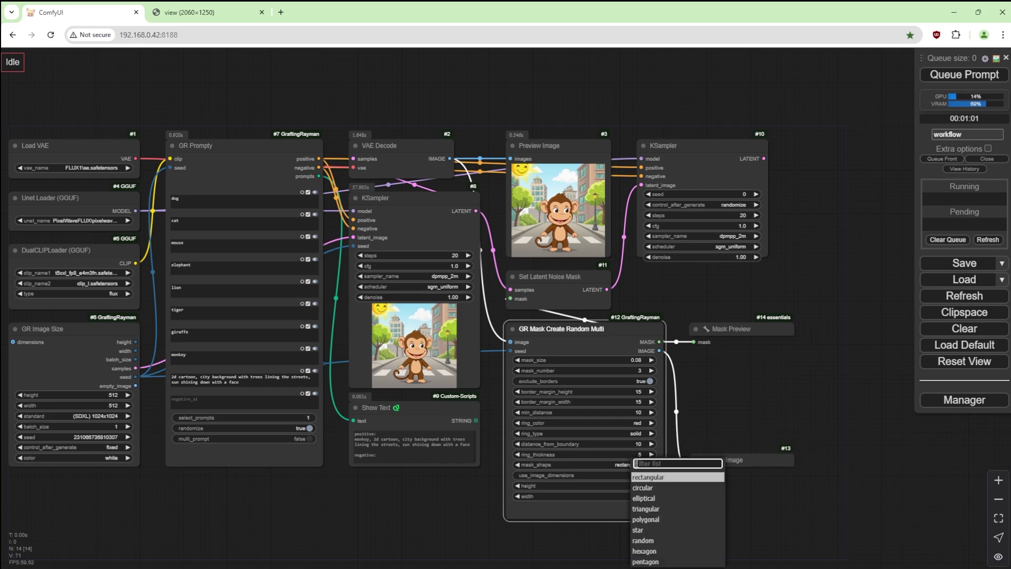
left_click(642, 488)
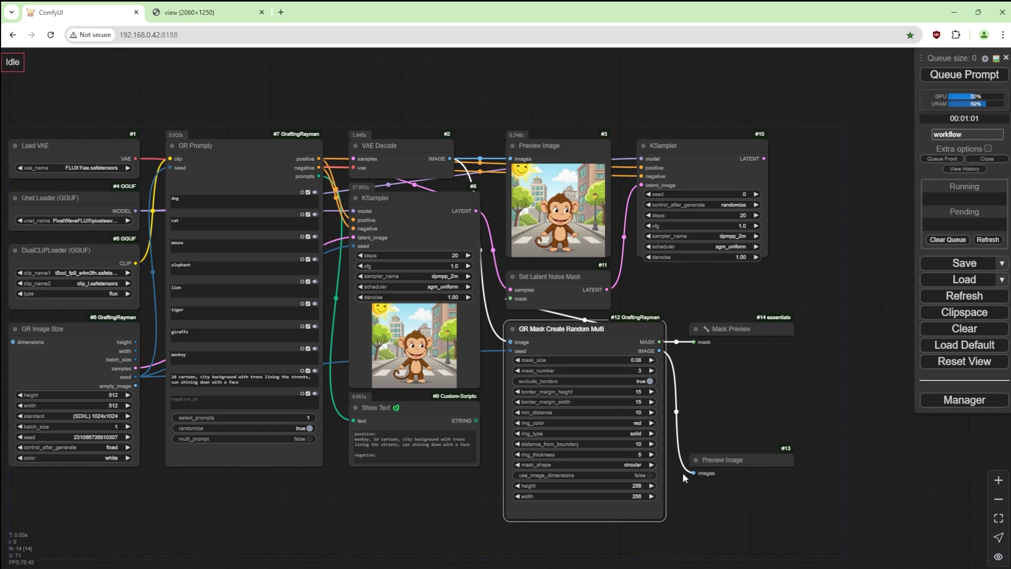
- Convert the mask node's height and width to inputs linked from GR Image Size
right_click(598, 509)
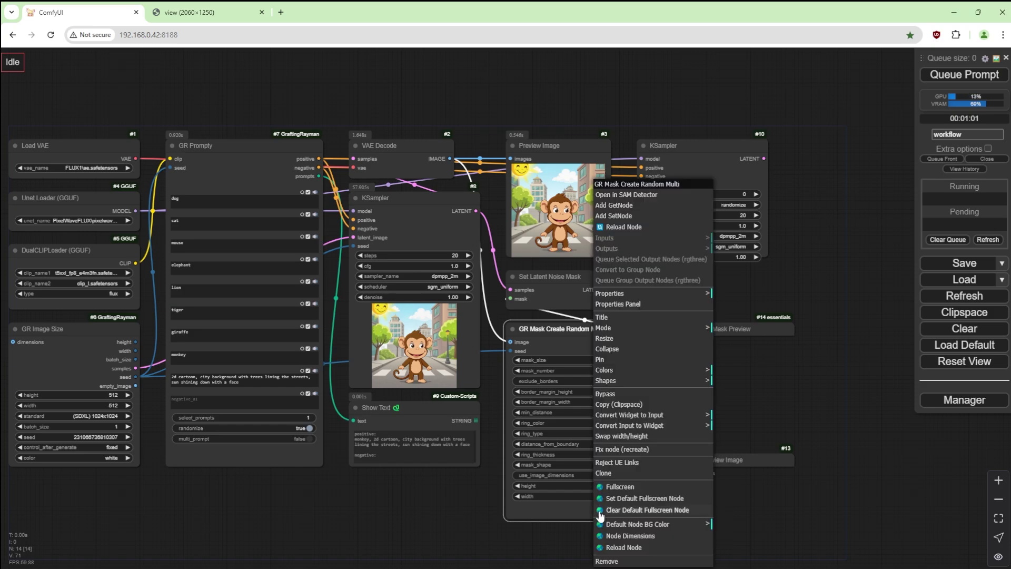
left_click(662, 419)
left_click(737, 537)
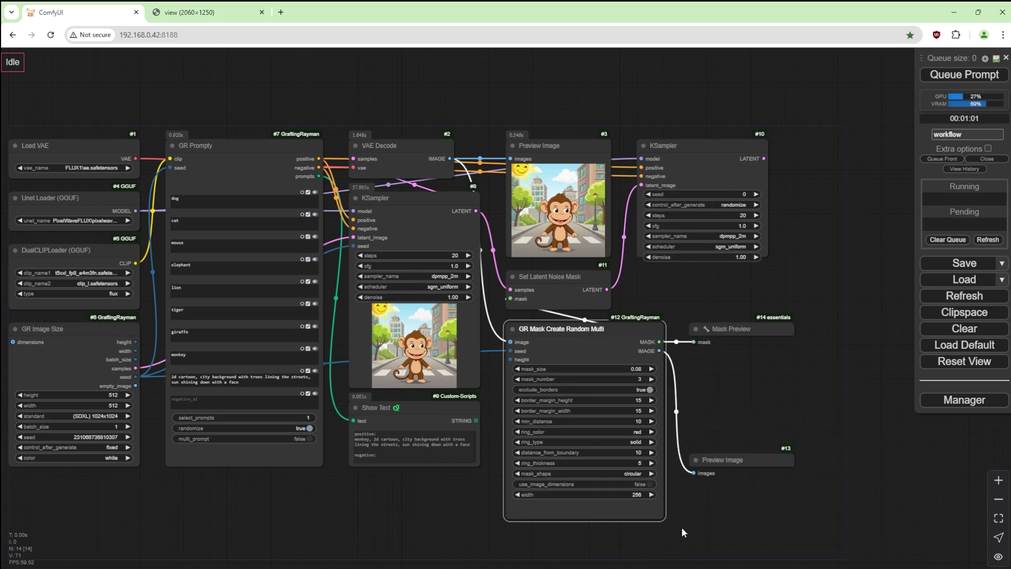
right_click(573, 510)
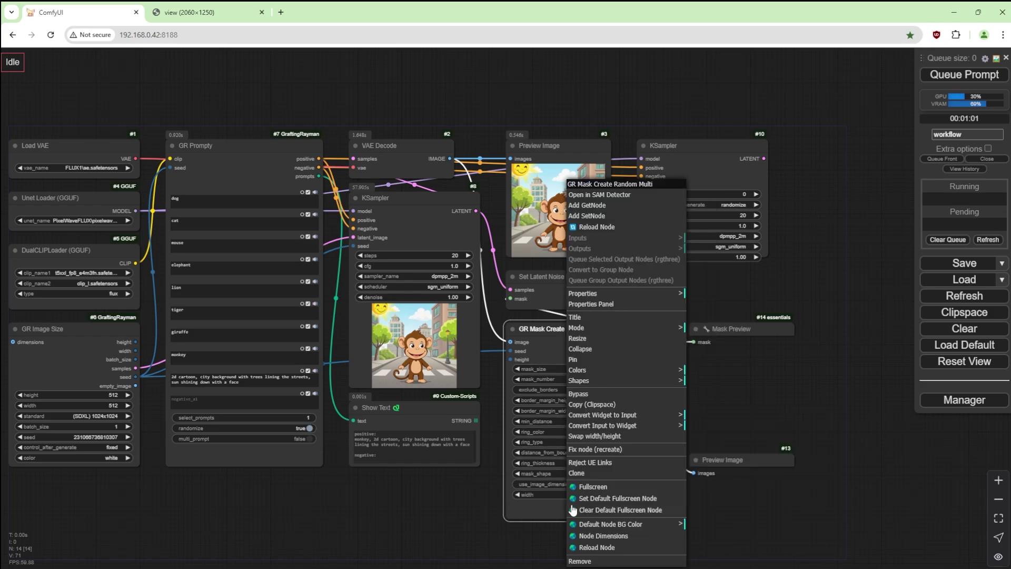
left_click(636, 416)
left_click(719, 537)
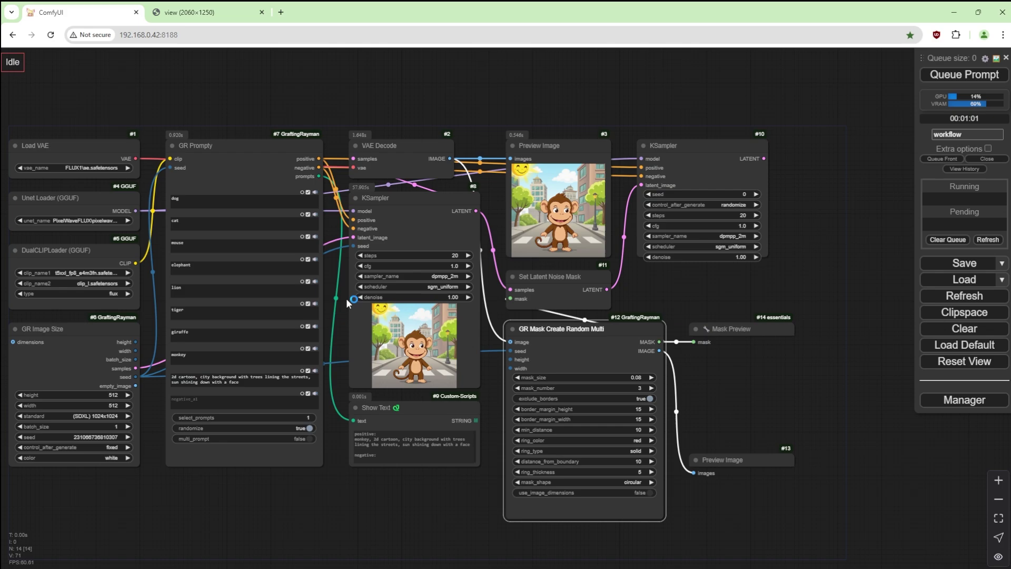
left_click_drag(136, 341, 510, 359)
left_click_drag(135, 351, 510, 368)
- Duplicate VAE Decode, wire Load VAE and KSampler #10's latent into it, and add a Preview Image
left_click(398, 149)
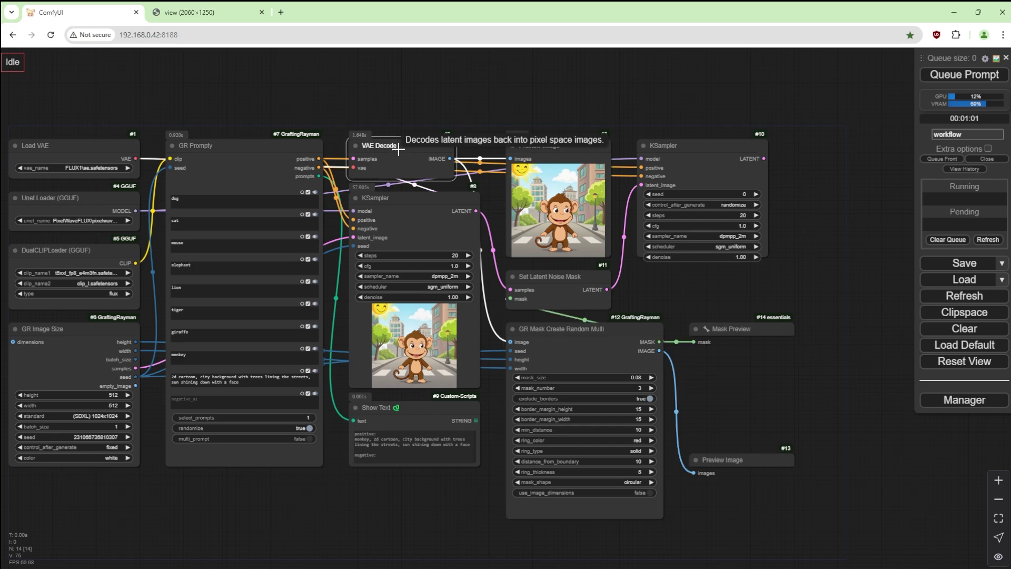
key("ctrl+v")
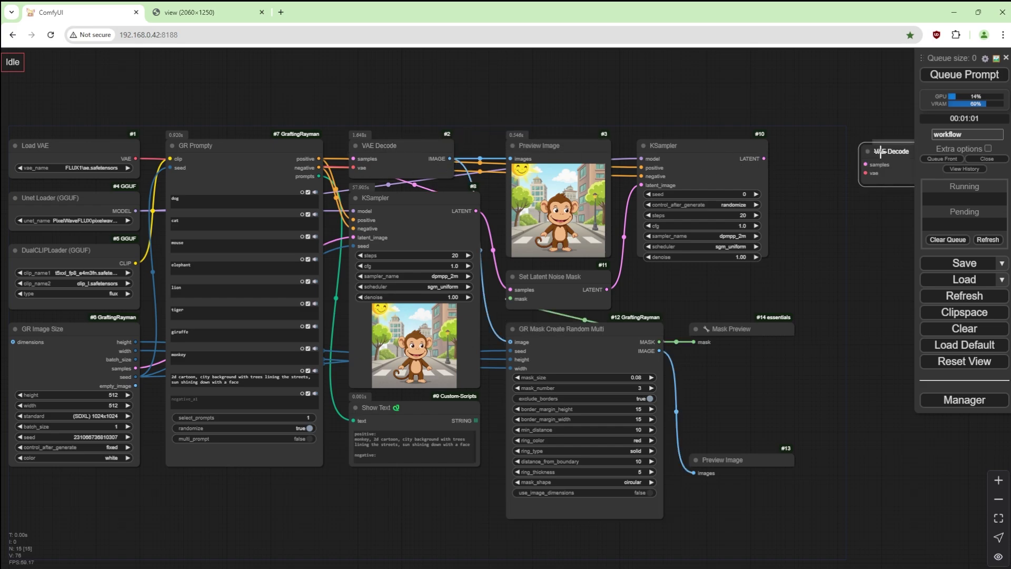
left_click_drag(880, 153, 813, 149)
left_click_drag(136, 158, 798, 167)
left_click_drag(764, 158, 800, 158)
left_click_drag(894, 158, 799, 206)
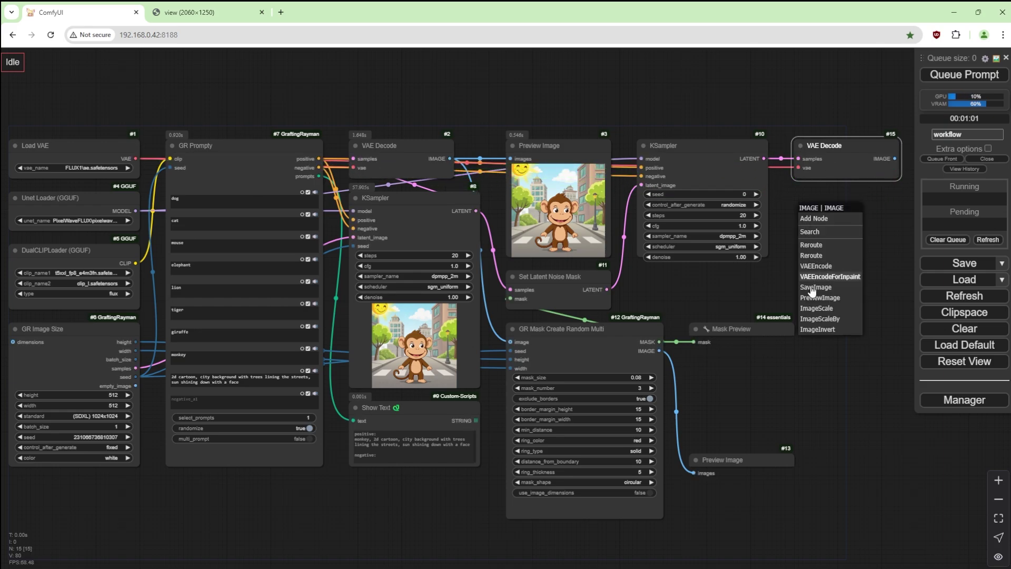
left_click(818, 297)
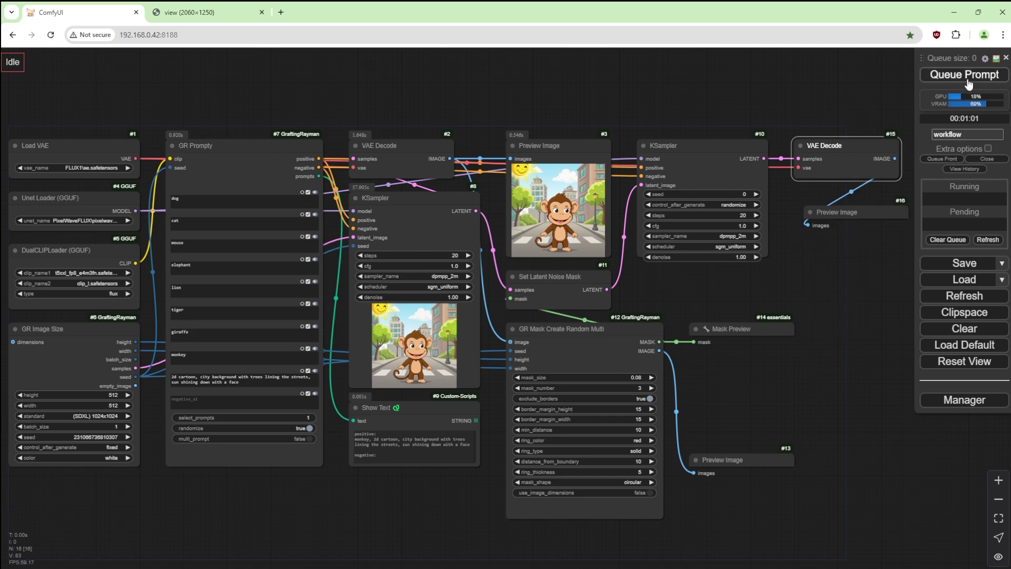
- Fix KSampler #10's seed, enlarge it, and run the workflow to generate the giraffe images
left_click(967, 80)
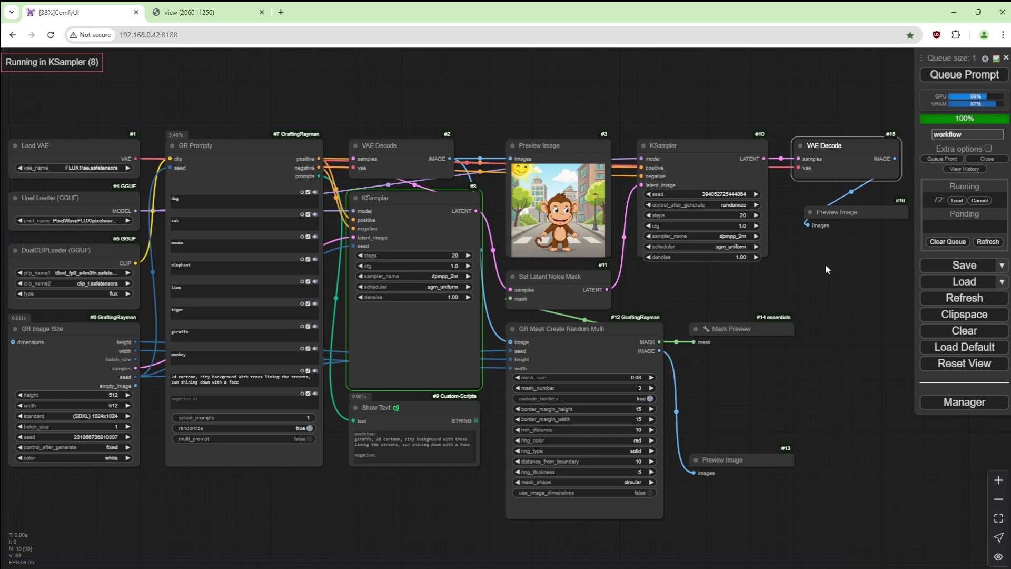
left_click(648, 202)
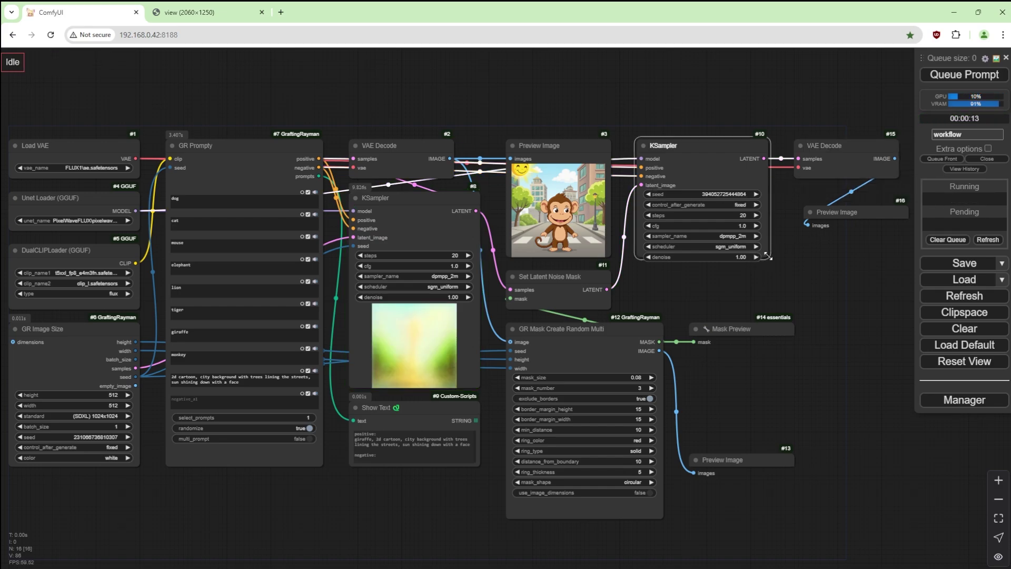
left_click_drag(767, 257, 768, 304)
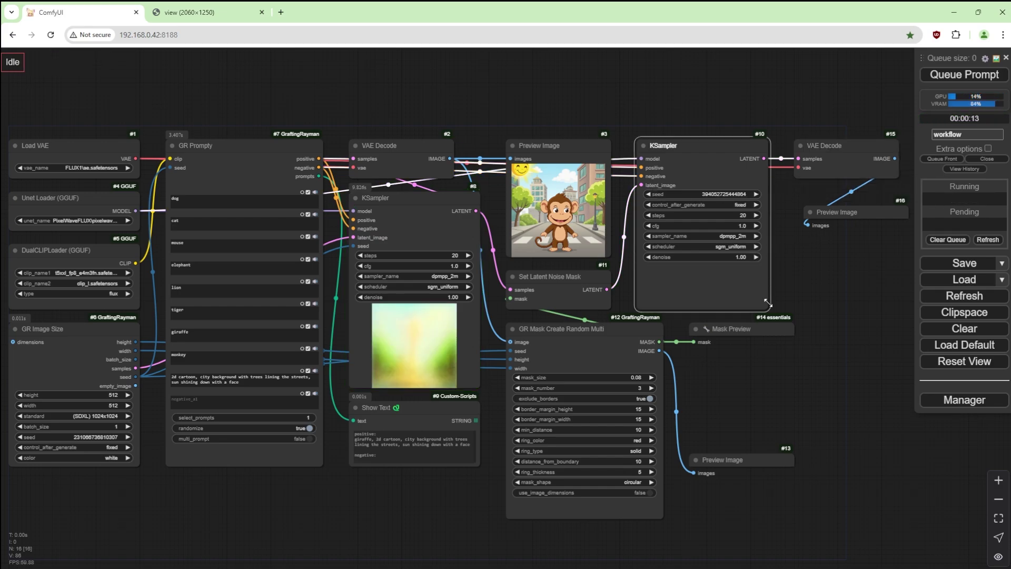
left_click(978, 77)
- Move the GR Mask and Mask Preview nodes lower, beneath the image previews
left_click_drag(586, 332, 586, 384)
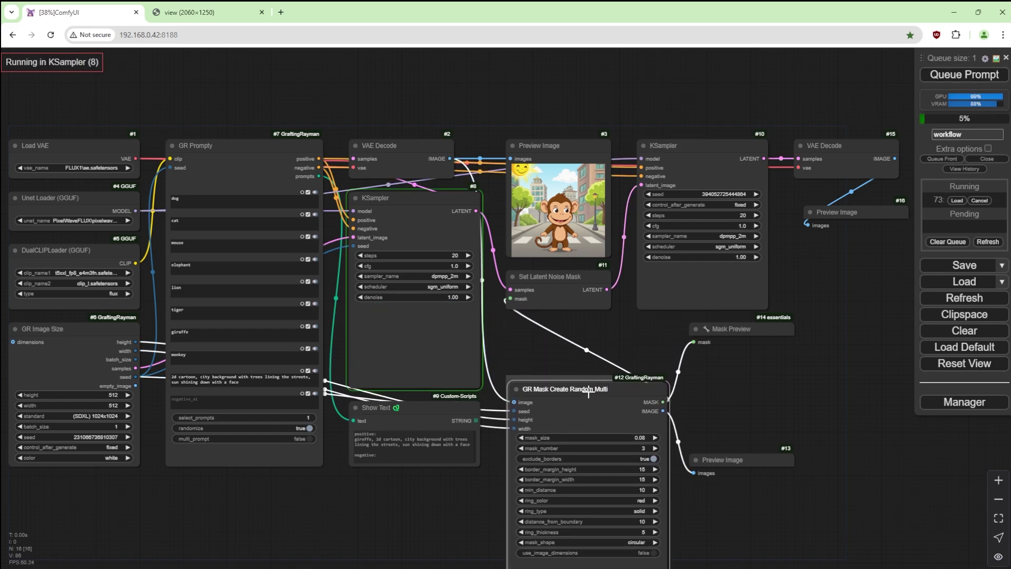
left_click_drag(721, 328, 718, 538)
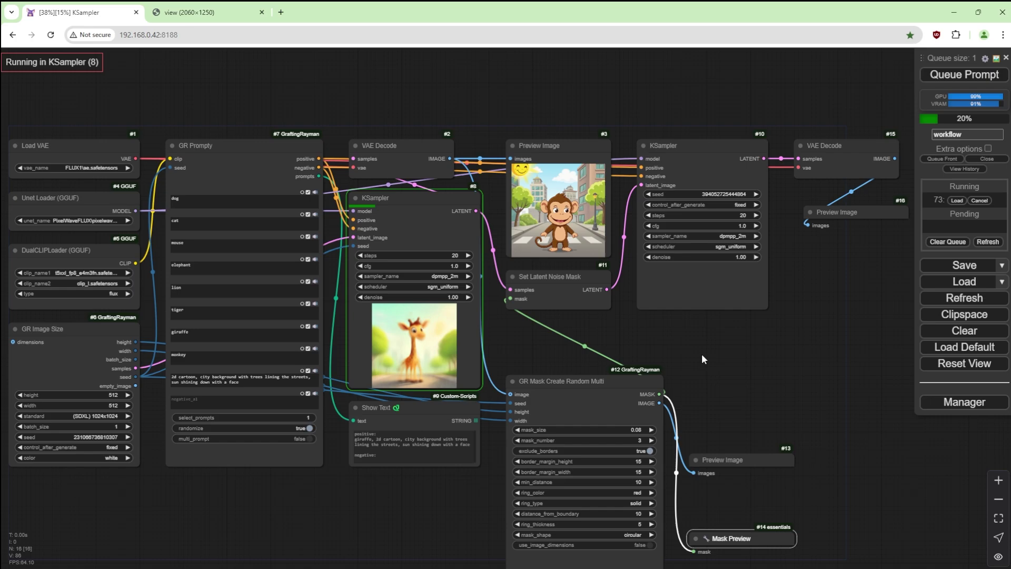
scroll(702, 353, "down", 1)
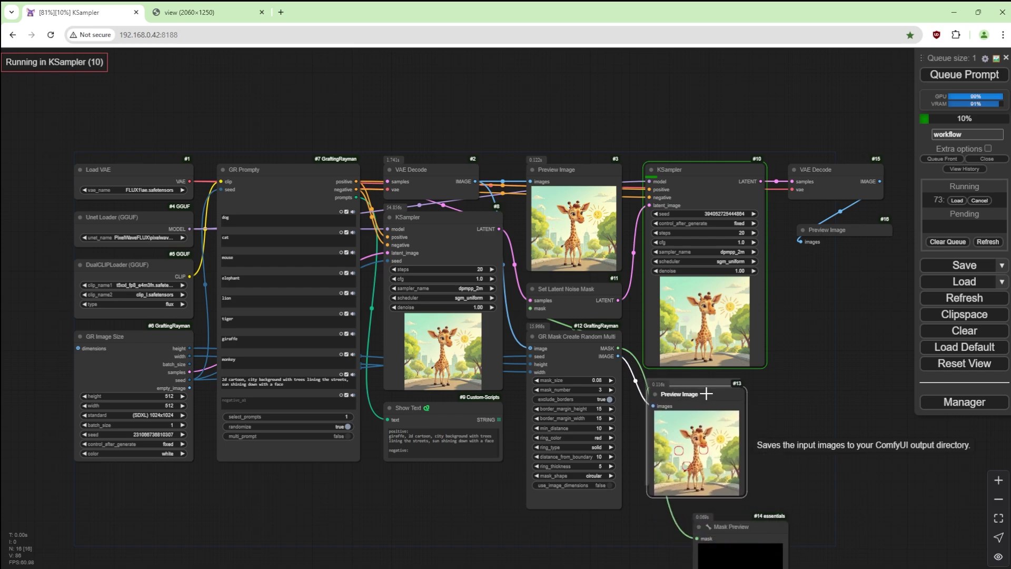
left_click_drag(781, 449, 773, 380)
left_click_drag(745, 463, 700, 447)
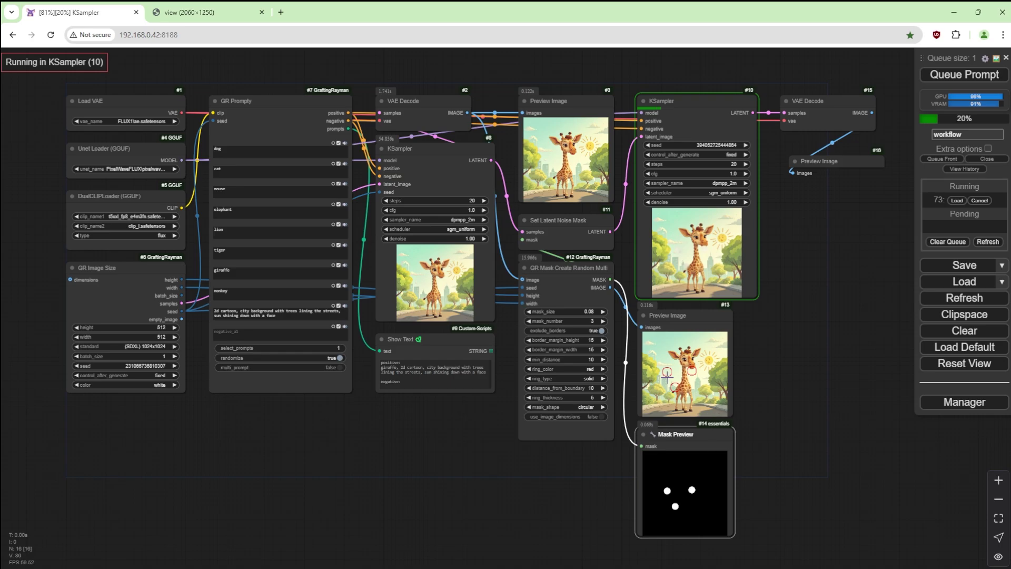
scroll(667, 376, "up", 15)
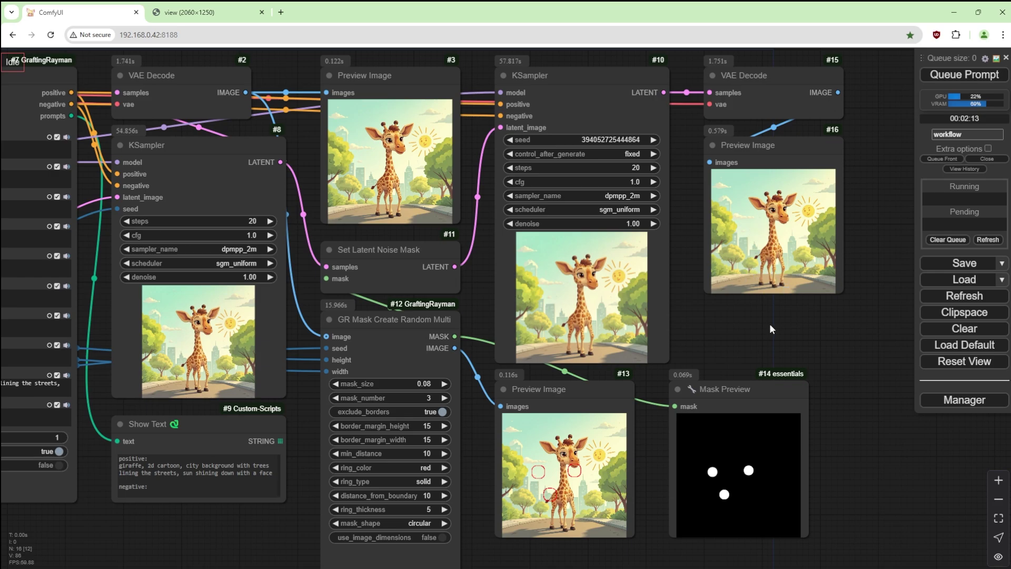
- Line up the altered giraffe preview beside the ringed preview, with Mask Preview to their right
left_click_drag(833, 371, 685, 223)
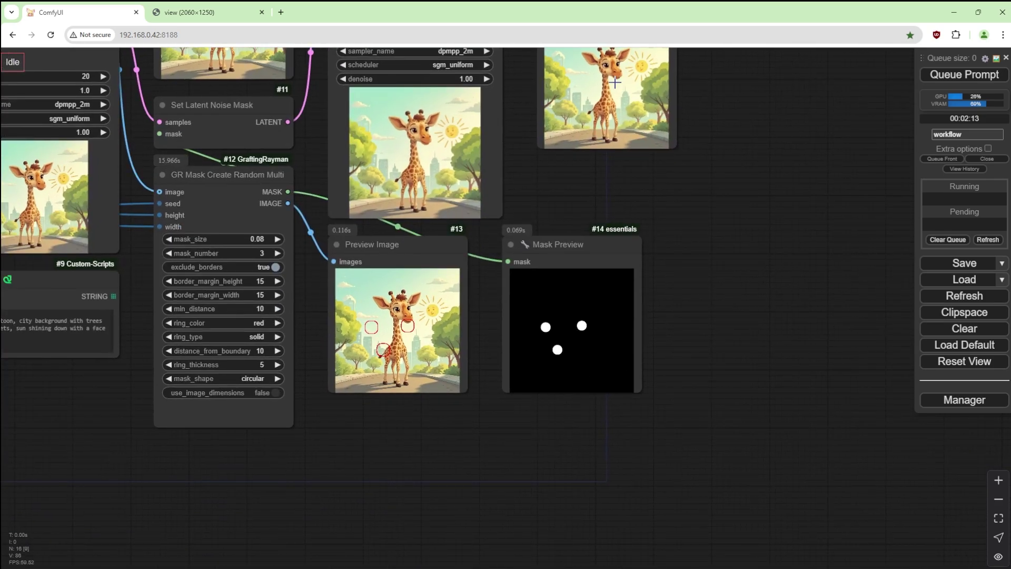
left_click_drag(729, 180, 730, 219)
left_click_drag(620, 66, 582, 344)
left_click_drag(606, 279, 744, 314)
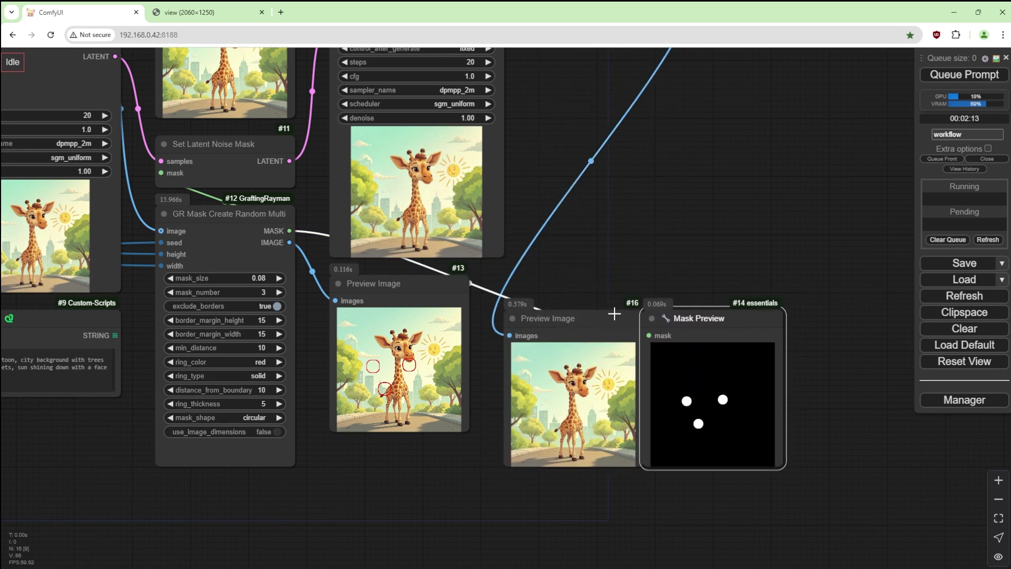
left_click_drag(571, 319, 566, 285)
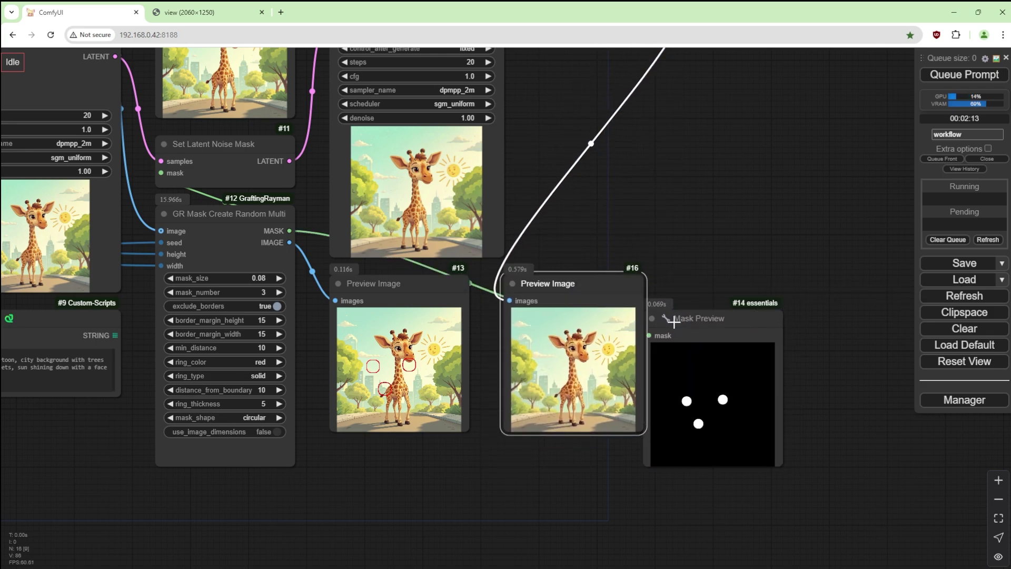
left_click_drag(674, 321, 713, 348)
scroll(436, 371, "up", 10)
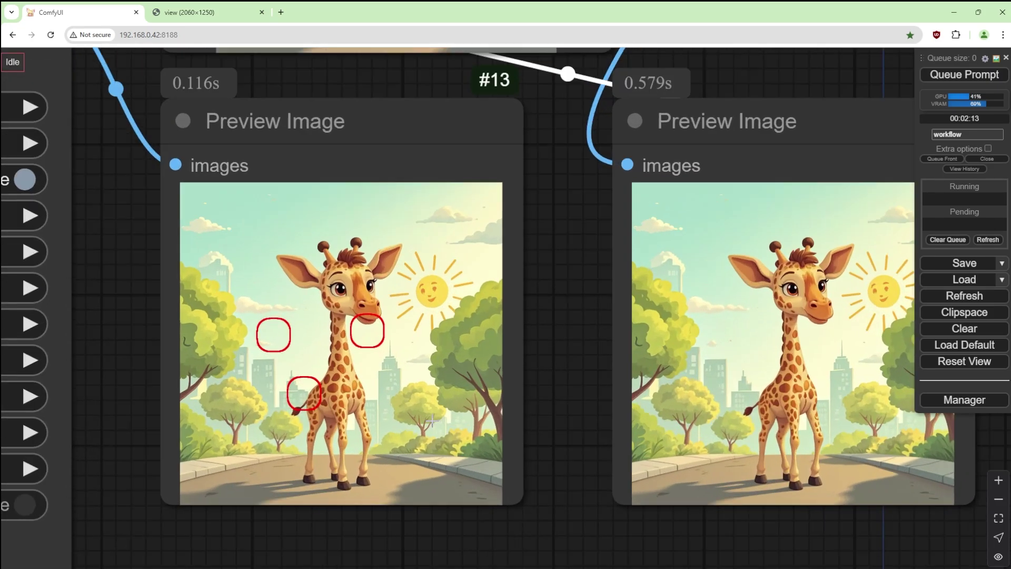
left_click_drag(696, 543, 635, 540)
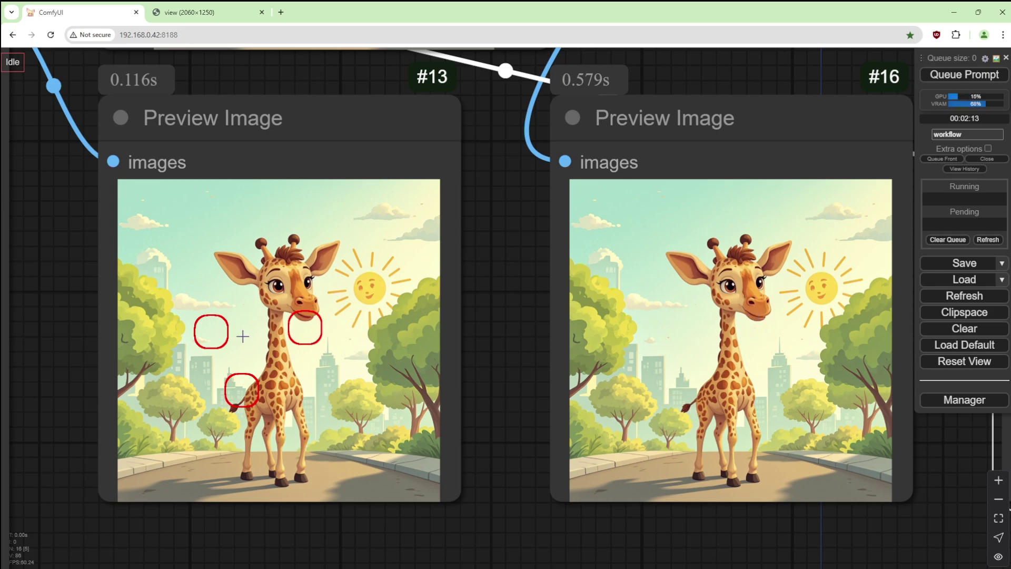
scroll(284, 345, "down", 12)
- Increment the GR Image Size seed by one and rerun the workflow
scroll(492, 427, "left", 6)
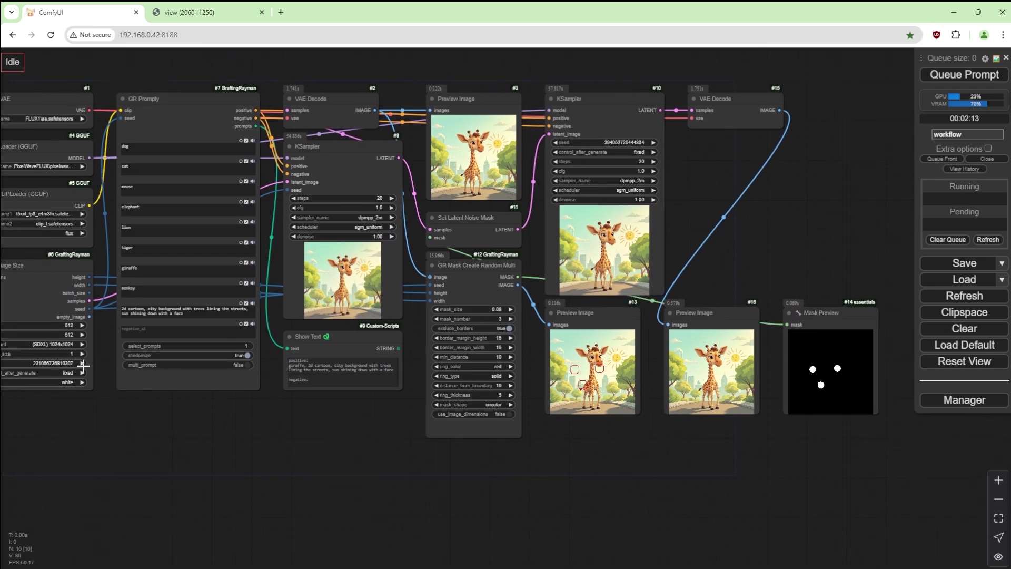
left_click(83, 363)
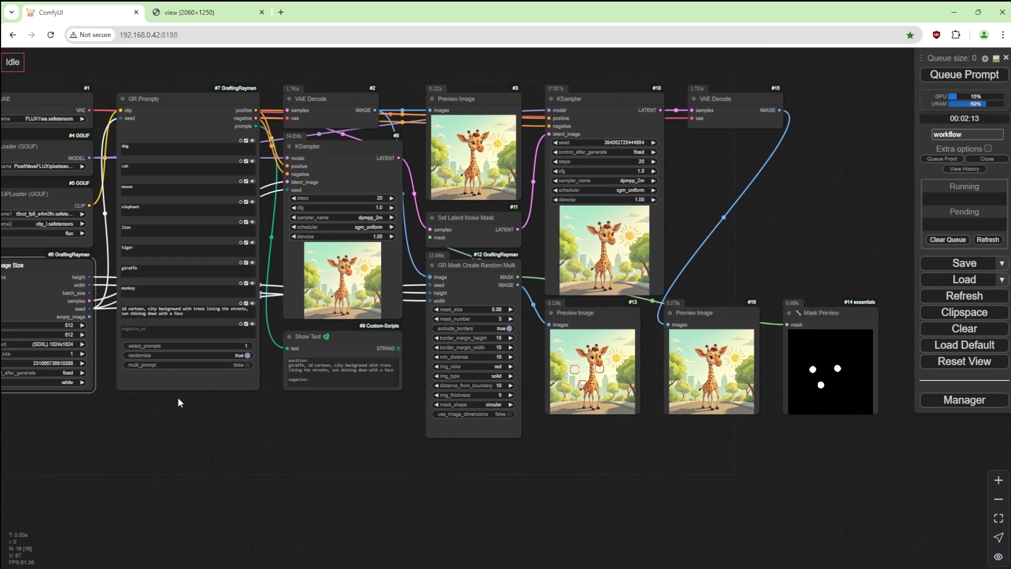
left_click(954, 76)
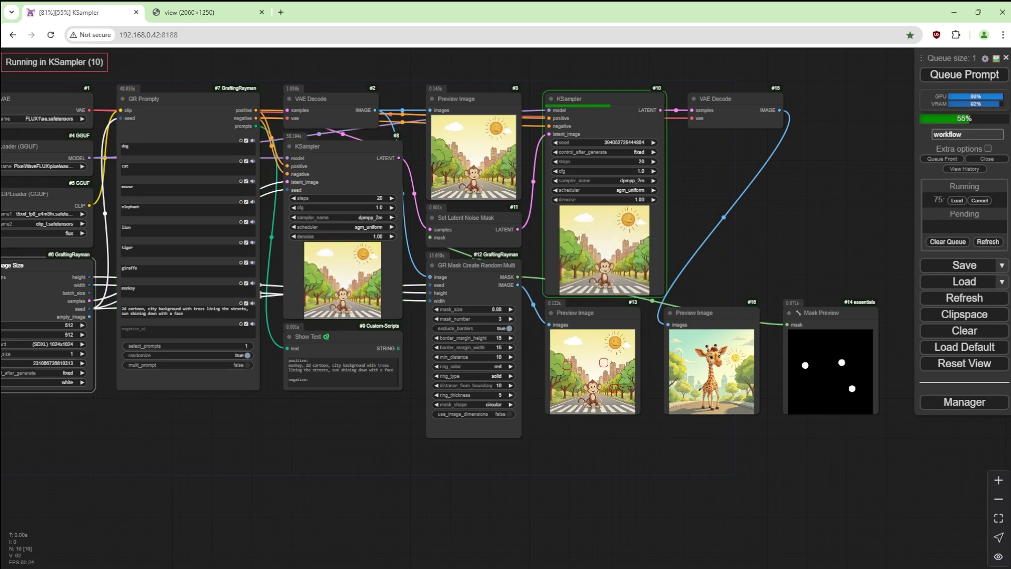
- Inspect the ringed and altered monkey previews up close, then view the whole workflow
scroll(647, 386, "up", 10)
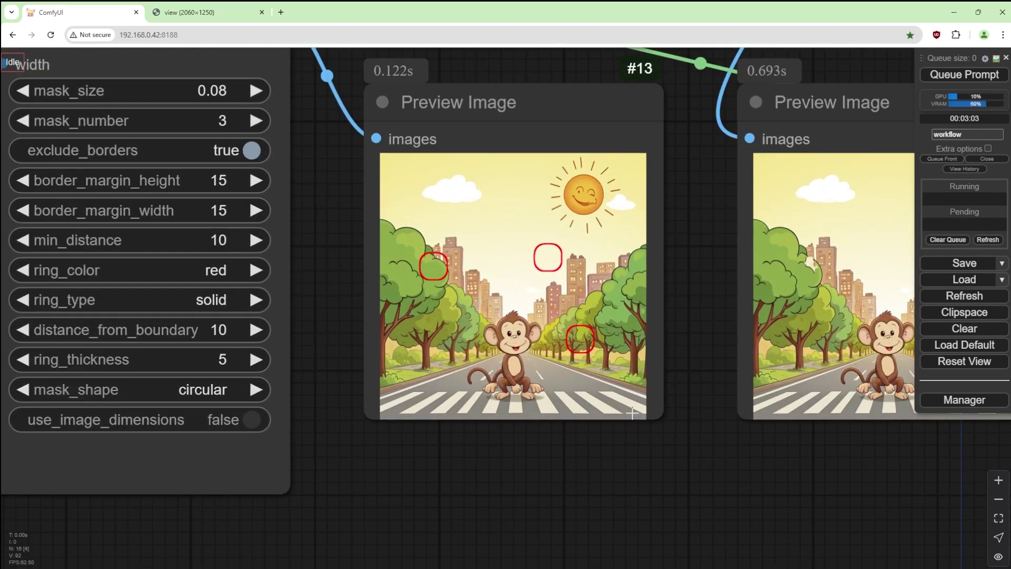
left_click_drag(771, 482, 664, 487)
left_click_drag(771, 496, 676, 489)
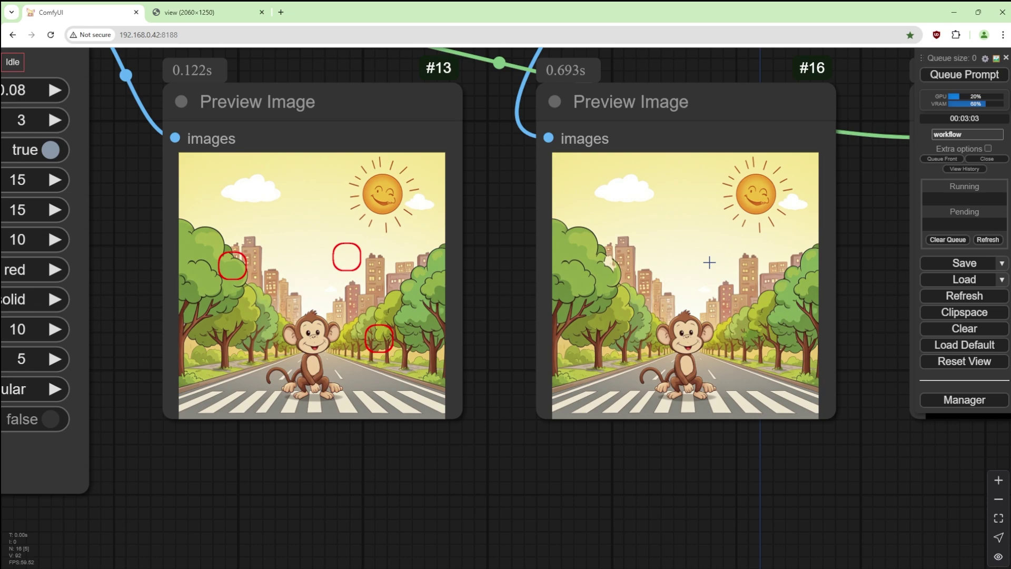
scroll(716, 229, "down", 6)
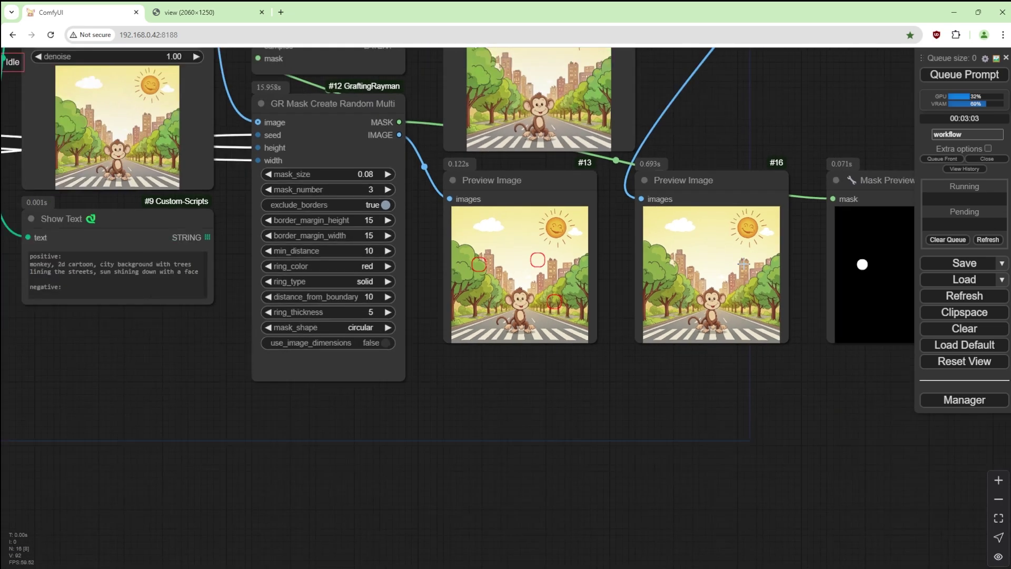
left_click_drag(832, 165, 594, 287)
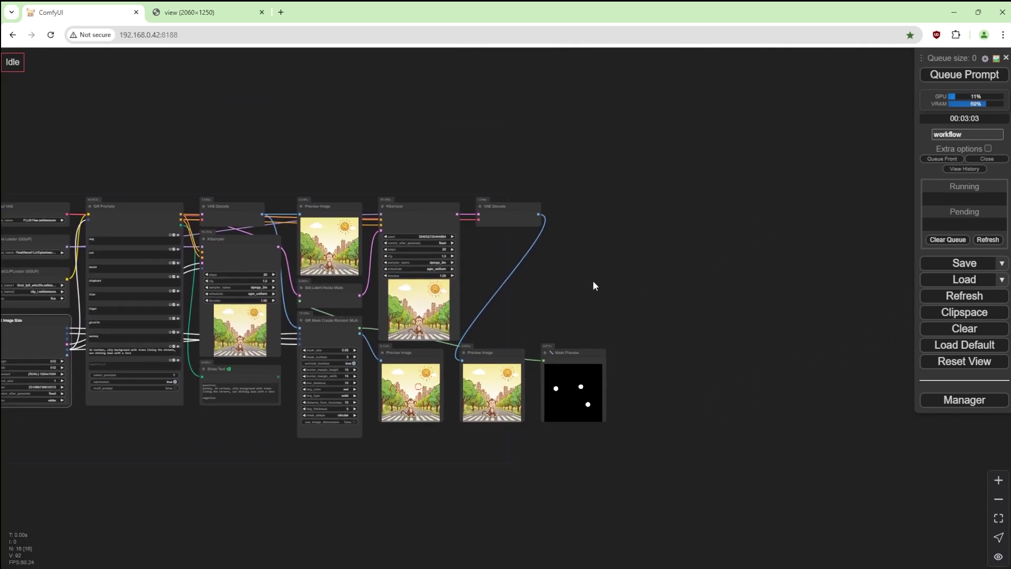
- Add a GR Stack Image node beside VAE Decode with border 20 and a white border colour
double_click(648, 224)
type("gr stac")
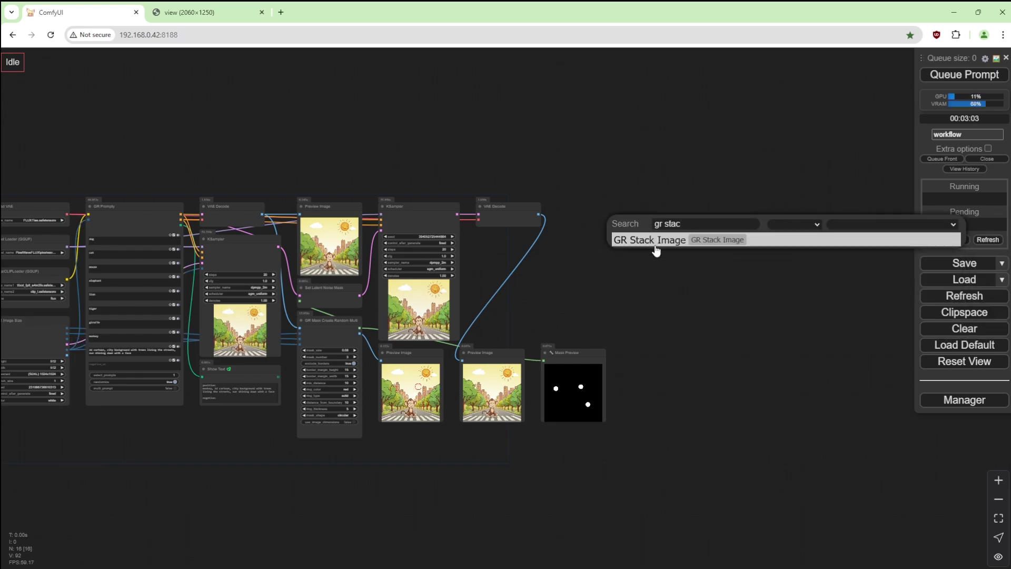
left_click(654, 243)
left_click_drag(655, 213, 566, 198)
scroll(610, 224, "up", 4)
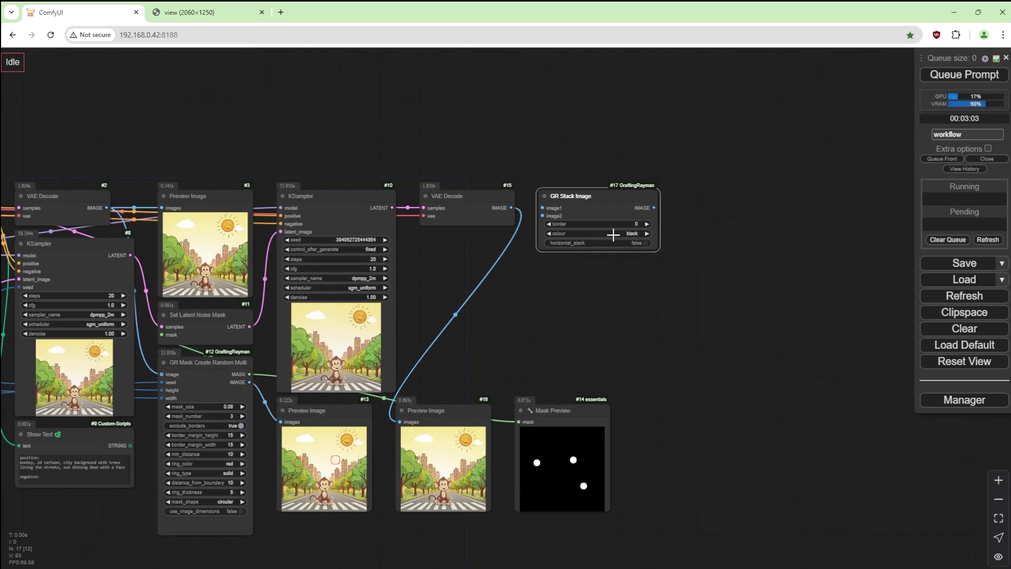
left_click(635, 225)
key("Return")
left_click(630, 230)
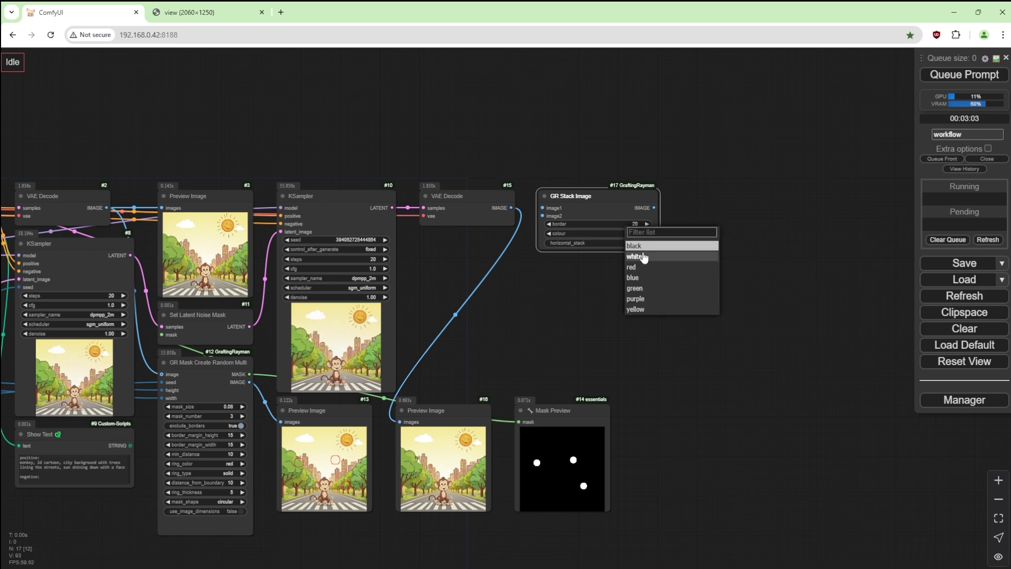
left_click(643, 243)
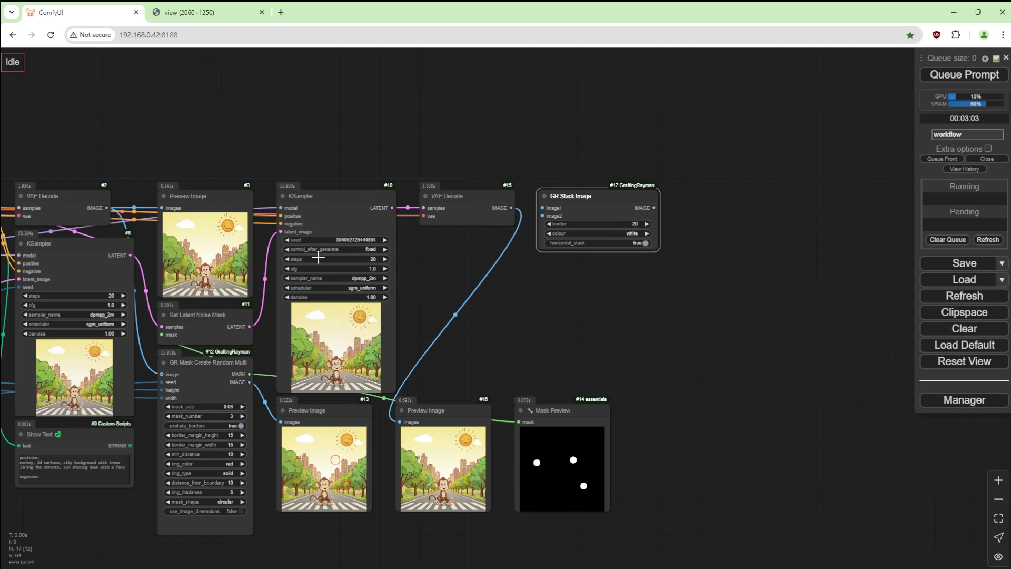
- Feed the original decoded image into image1 and preview the stacked output
left_click_drag(103, 207, 542, 216)
left_click_drag(656, 207, 720, 250)
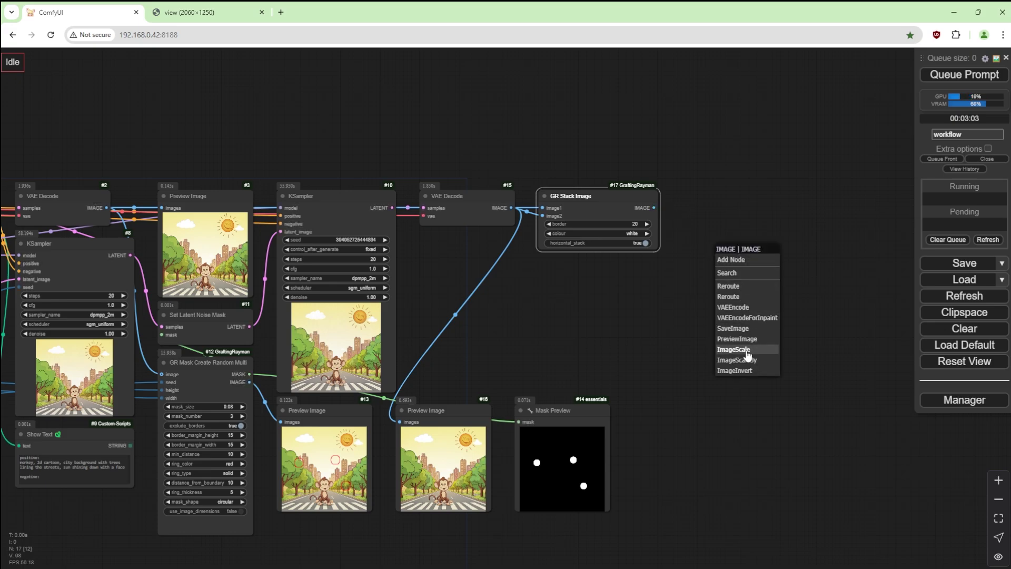
left_click(737, 339)
- Run the workflow and view the side-by-side stacked monkey image full size
left_click(995, 74)
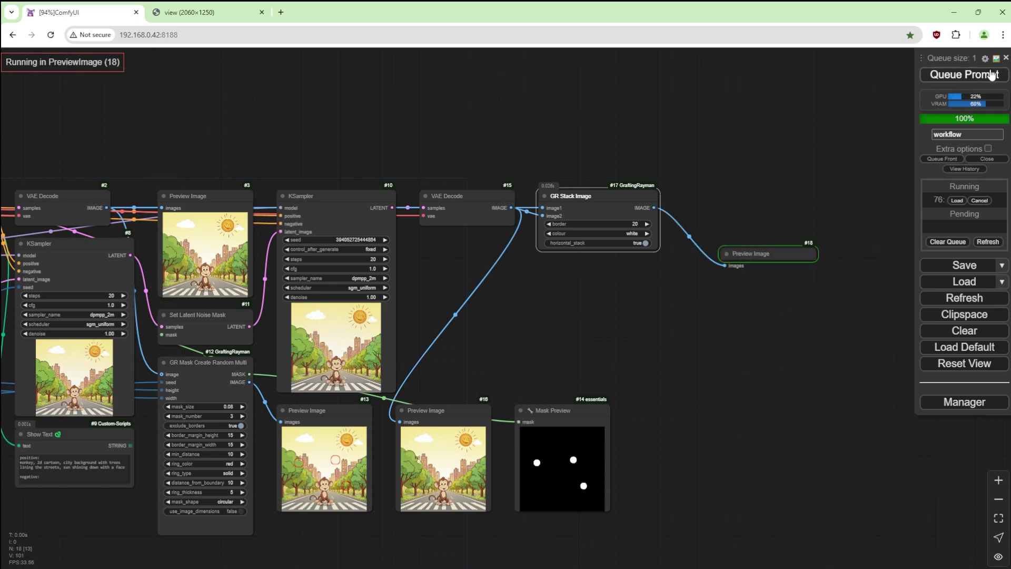
right_click(787, 313)
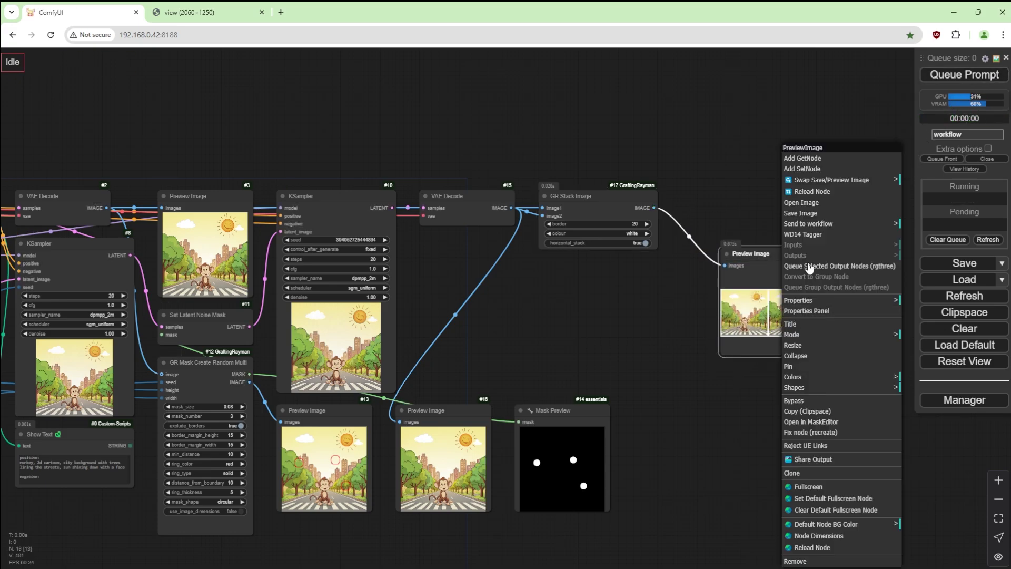
left_click(818, 204)
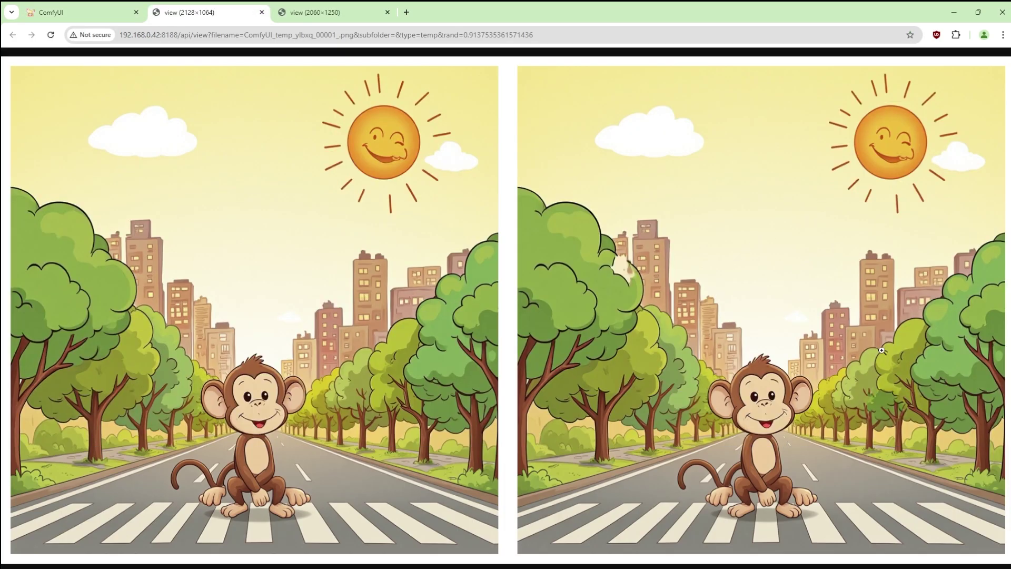
left_click(262, 13)
- Switch the stack to vertical, rerun, and inspect the stacked result full size
left_click(646, 243)
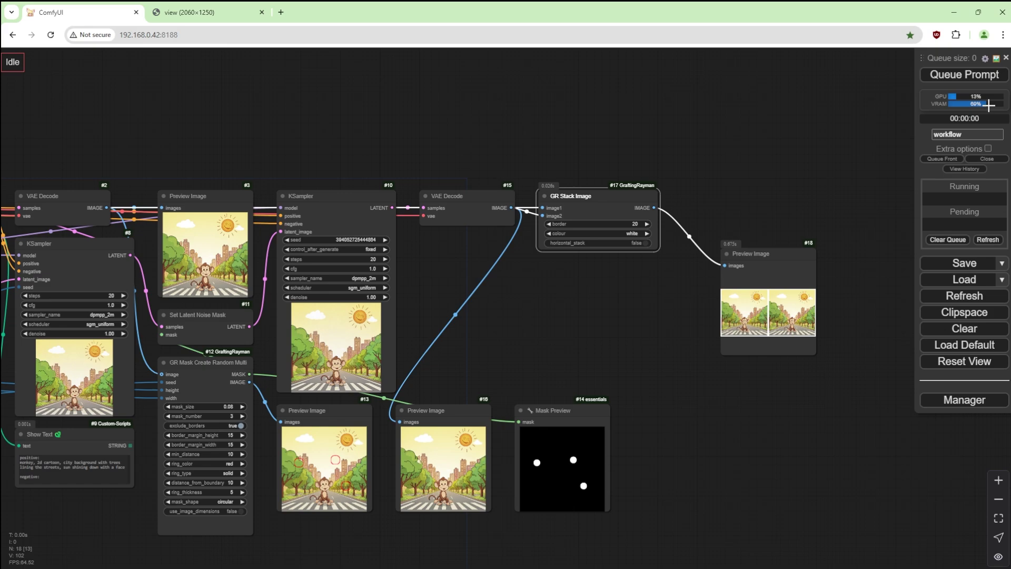
left_click(985, 74)
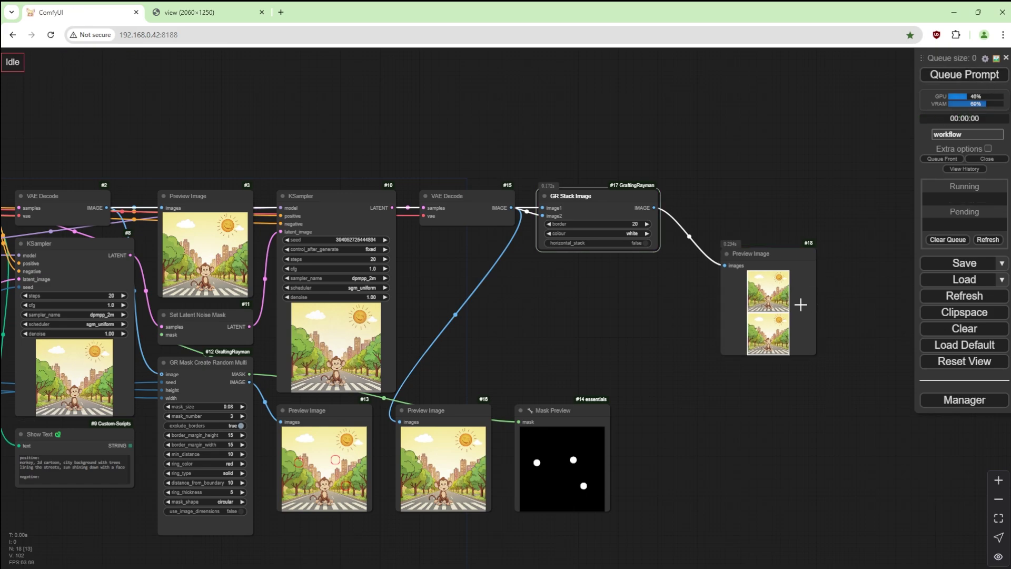
right_click(770, 302)
left_click(792, 203)
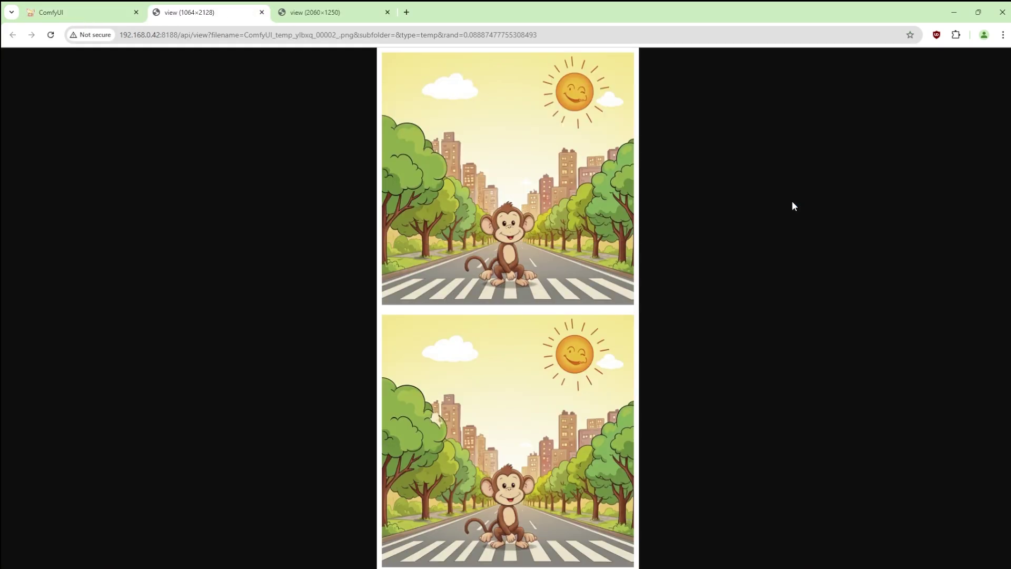
key("ctrl+w")
double_click(783, 213)
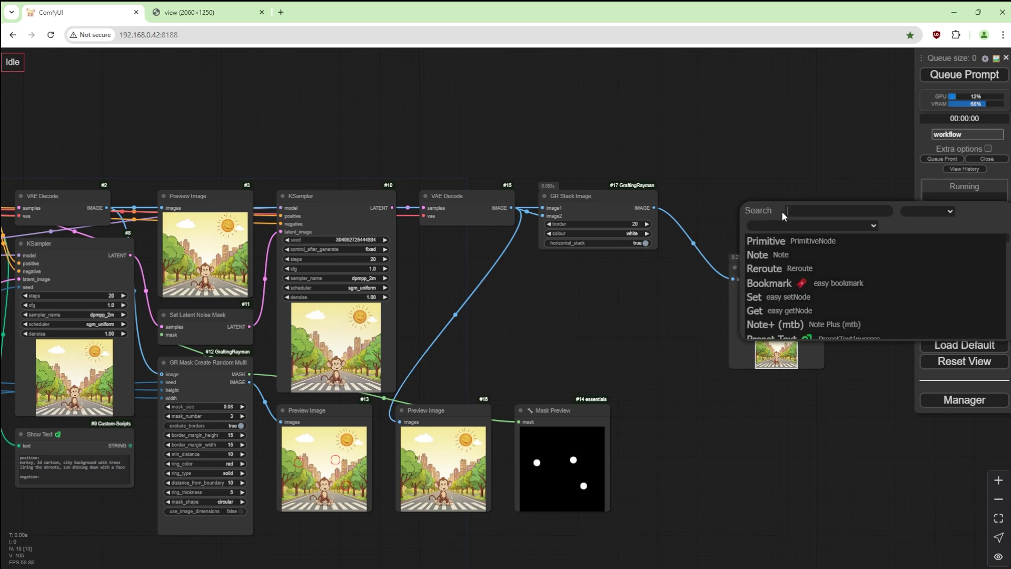
- Add an EmptyImage node sized 2060 × 1250, leaving its color at 0
type("emptyimage")
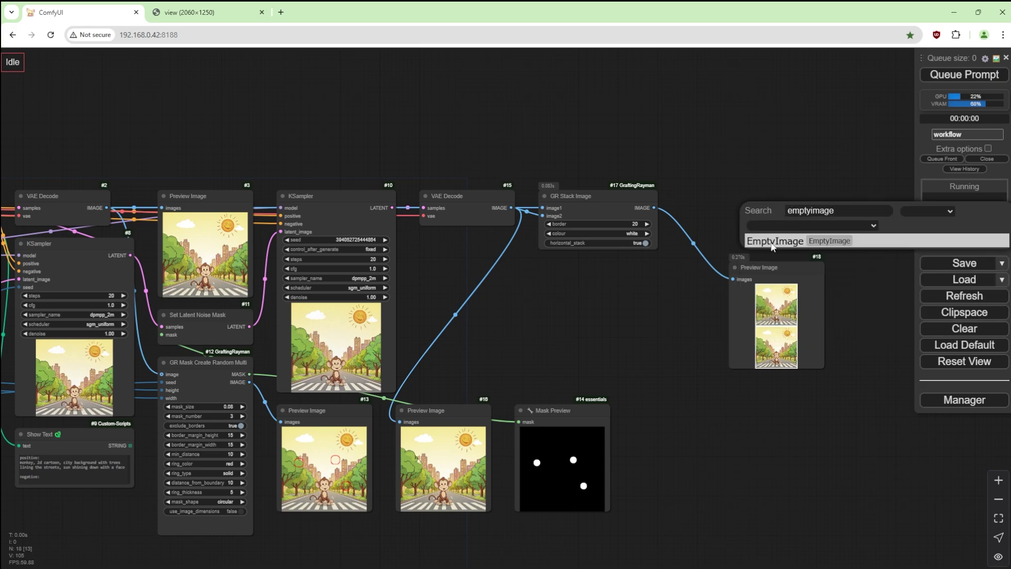
key("Return")
left_click_drag(811, 203, 762, 170)
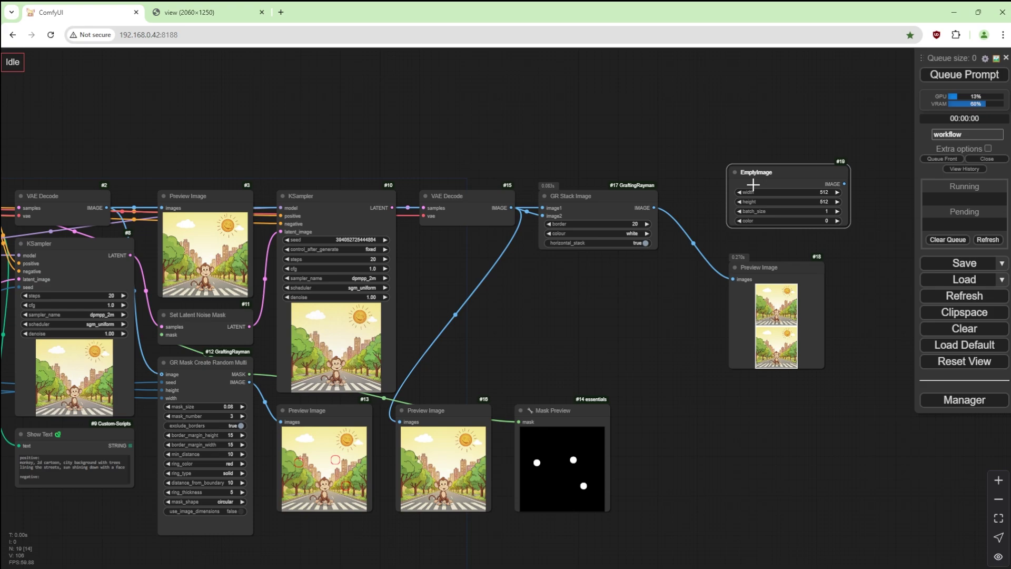
left_click(821, 192)
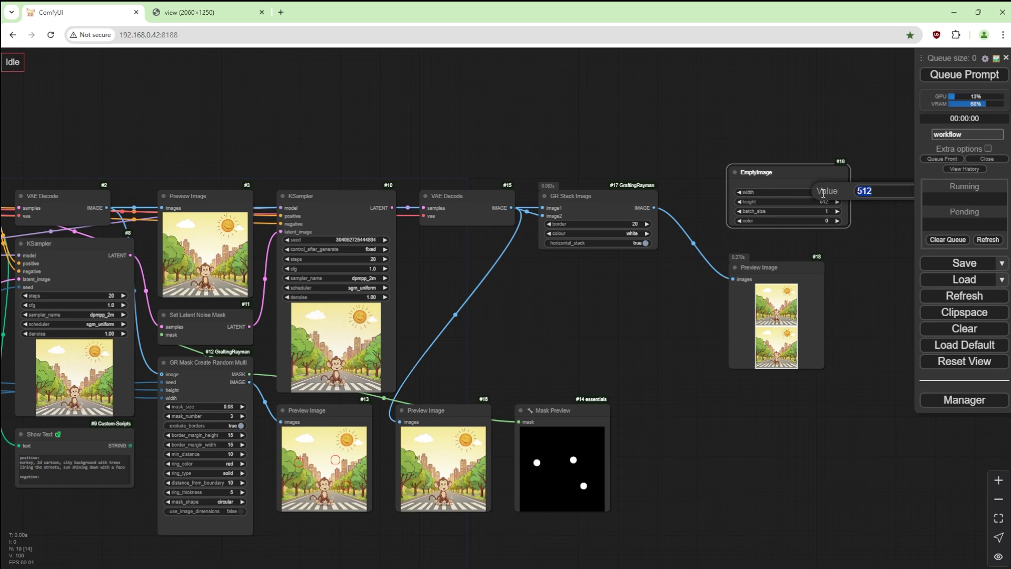
type("2060")
key("Return")
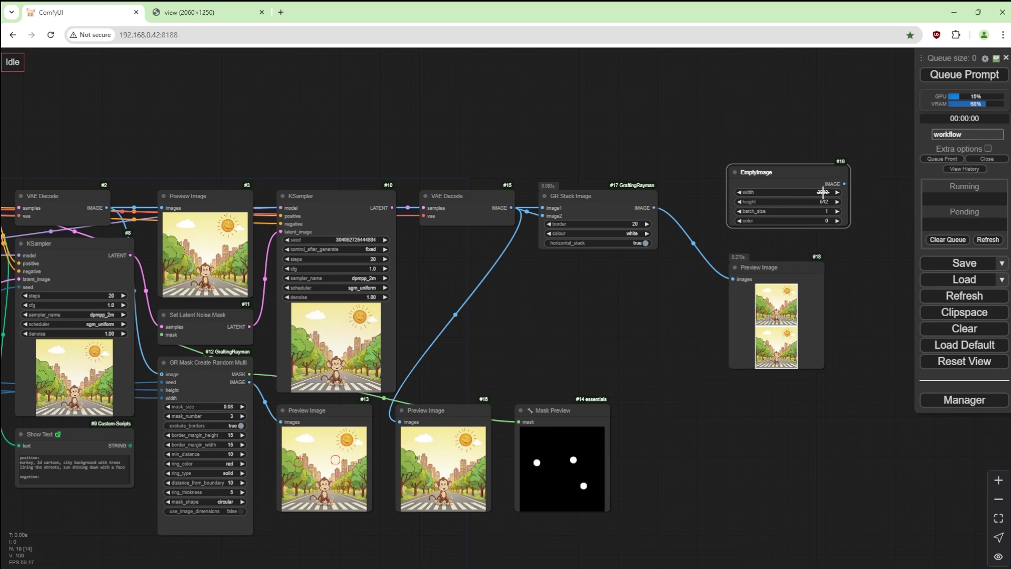
left_click(823, 200)
type("1250")
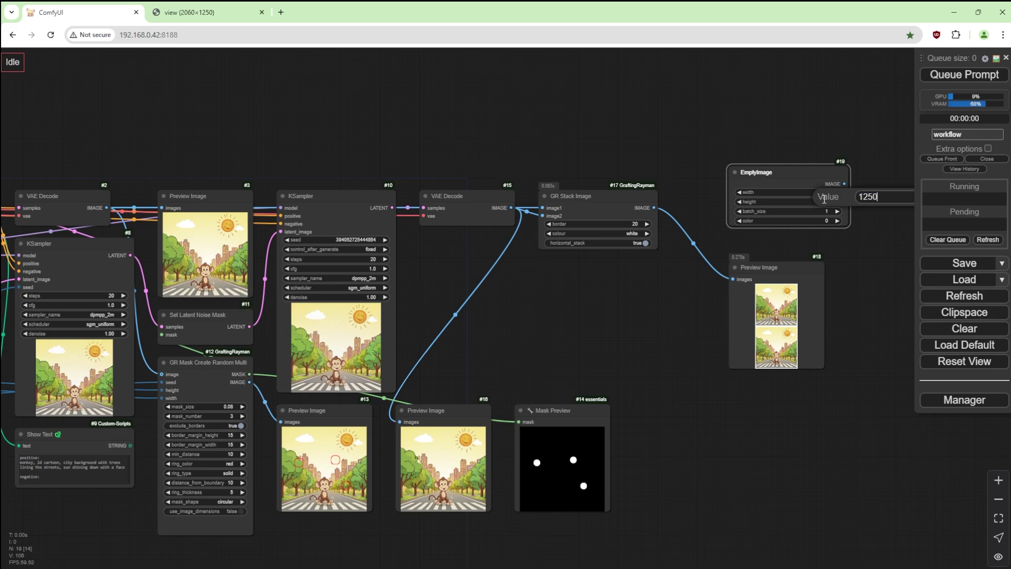
key("Return")
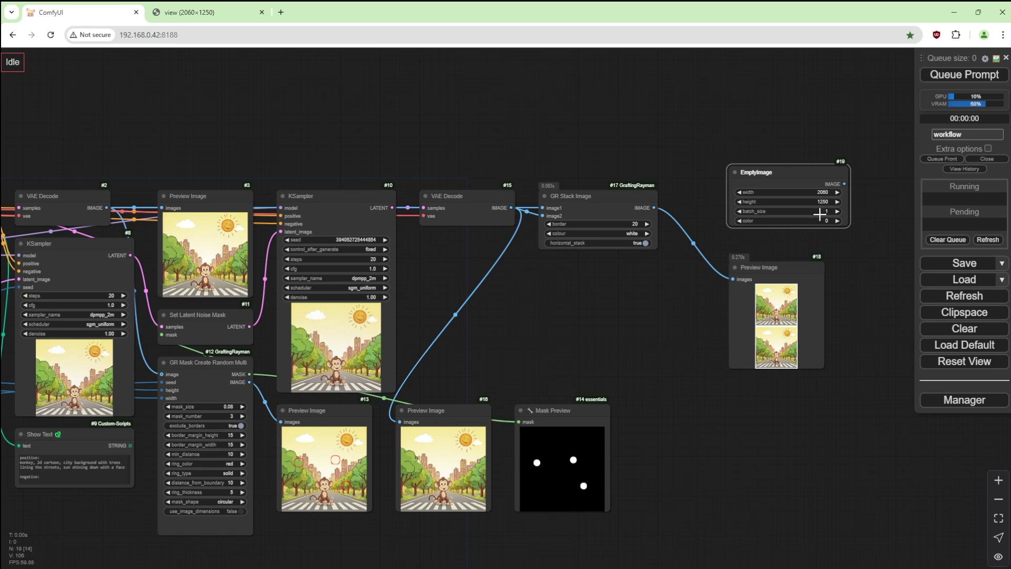
left_click(819, 221)
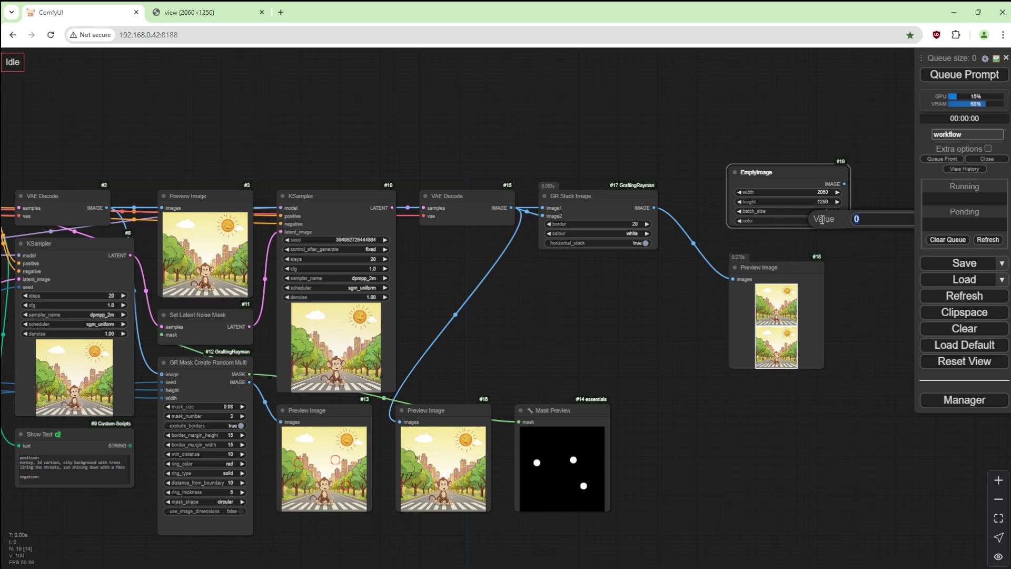
key("Return")
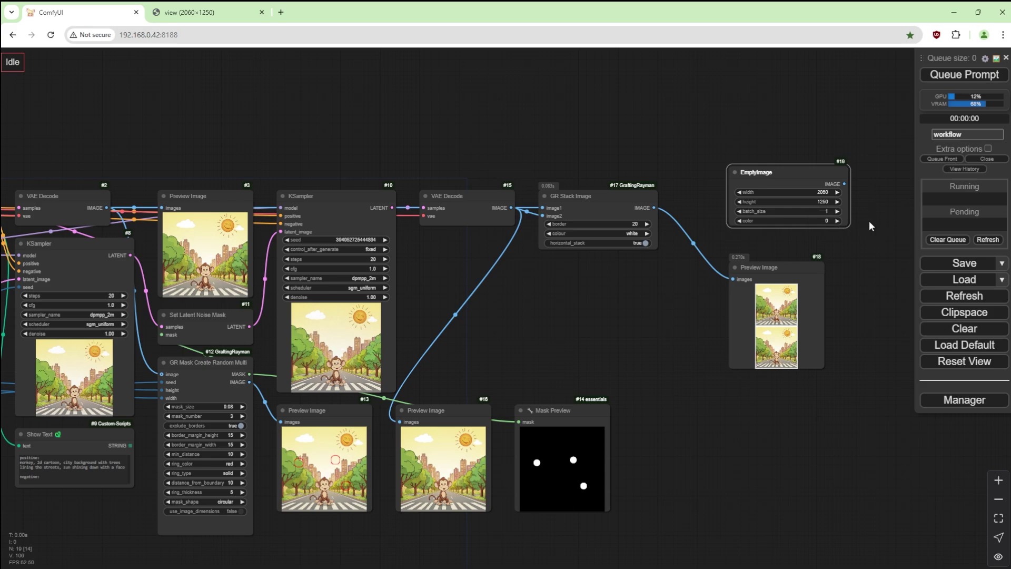
- Add an Image Paste (Mikey) node with EmptyImage as background and the stacked image as foreground
left_click_drag(869, 220, 715, 221)
double_click(715, 221)
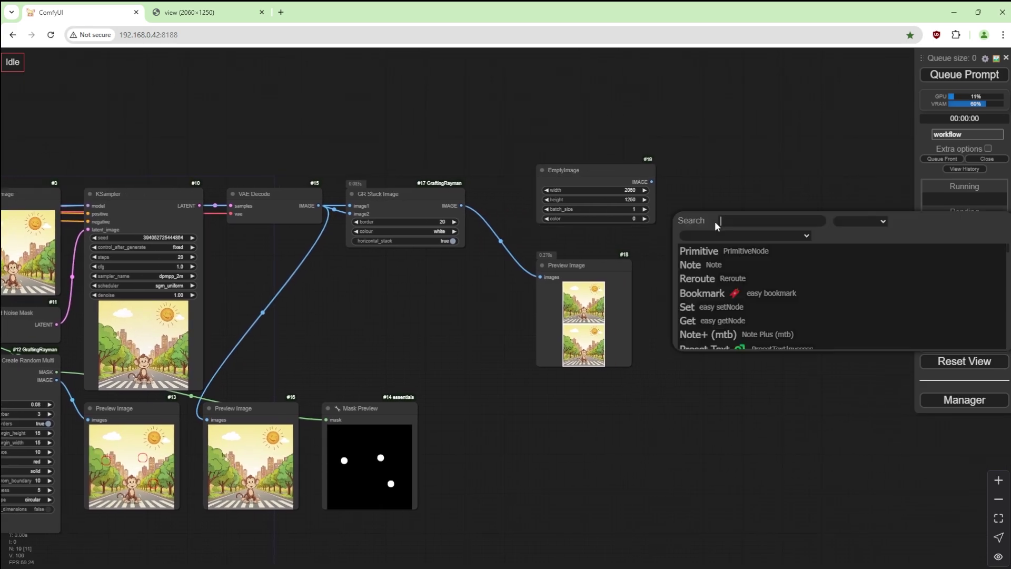
type("image paste mik")
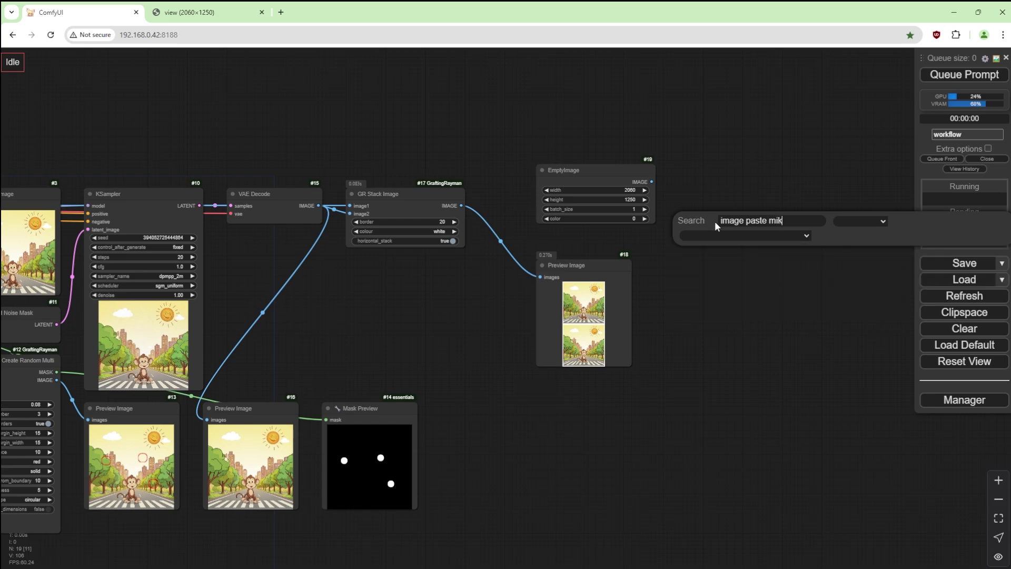
key("BackSpace")
key("BackSpace")
left_click(742, 263)
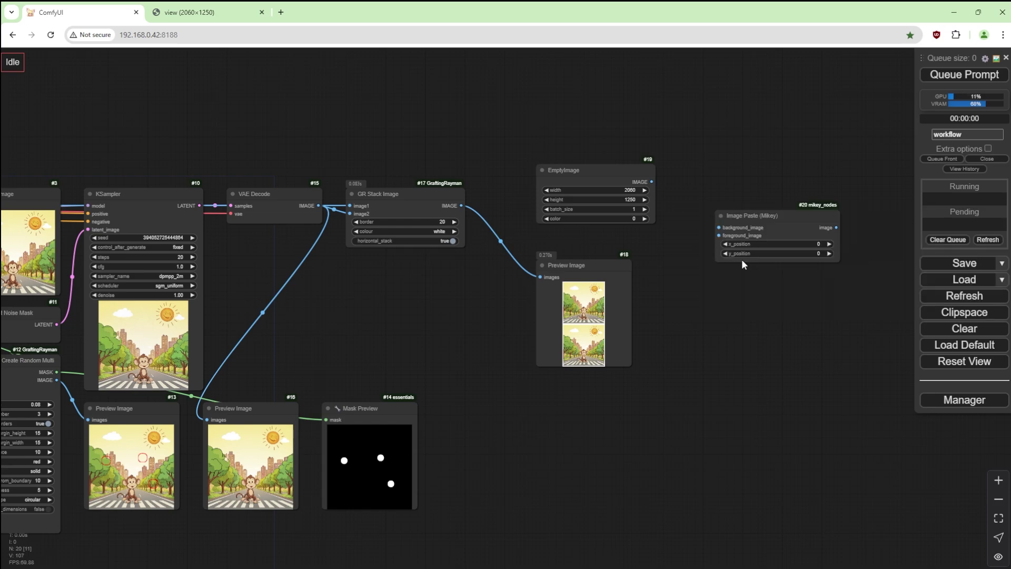
left_click_drag(651, 182, 719, 227)
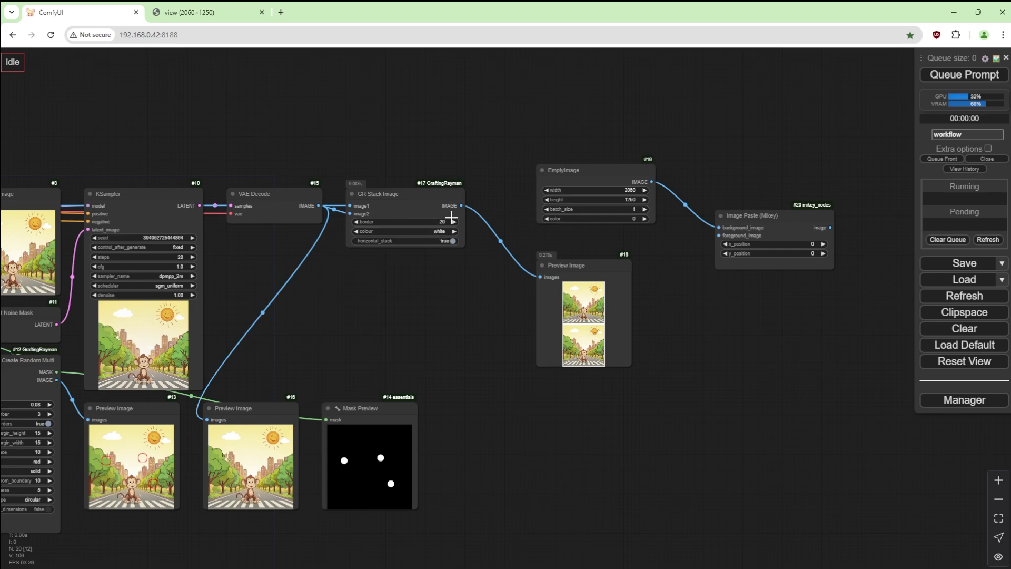
left_click_drag(461, 206, 718, 235)
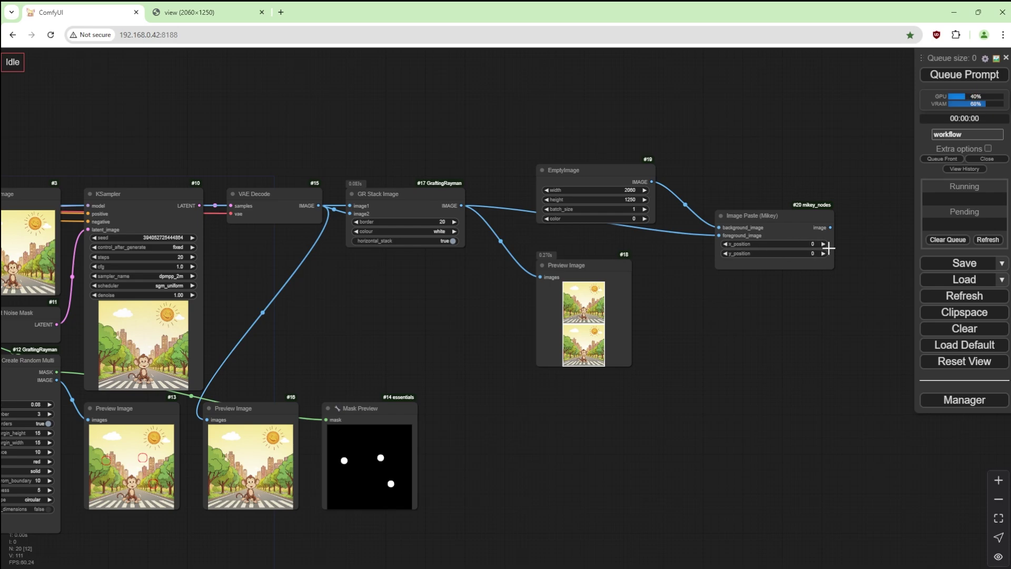
- Add a Preview Image for the pasted result and run the workflow
left_click_drag(830, 227, 857, 273)
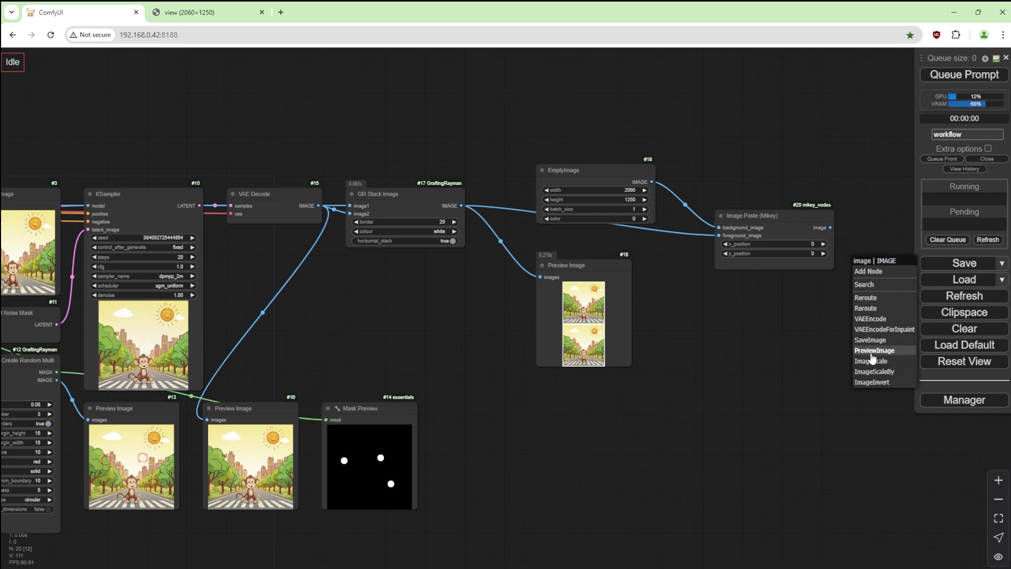
left_click(873, 350)
left_click(951, 74)
left_click_drag(885, 142, 734, 123)
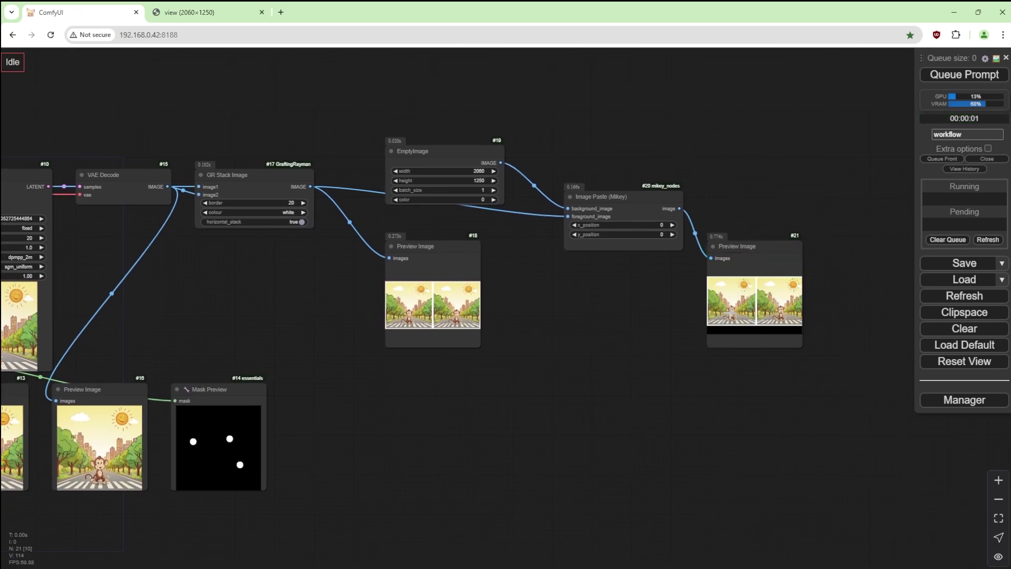
scroll(741, 326, "up", 5)
scroll(740, 334, "up", 4)
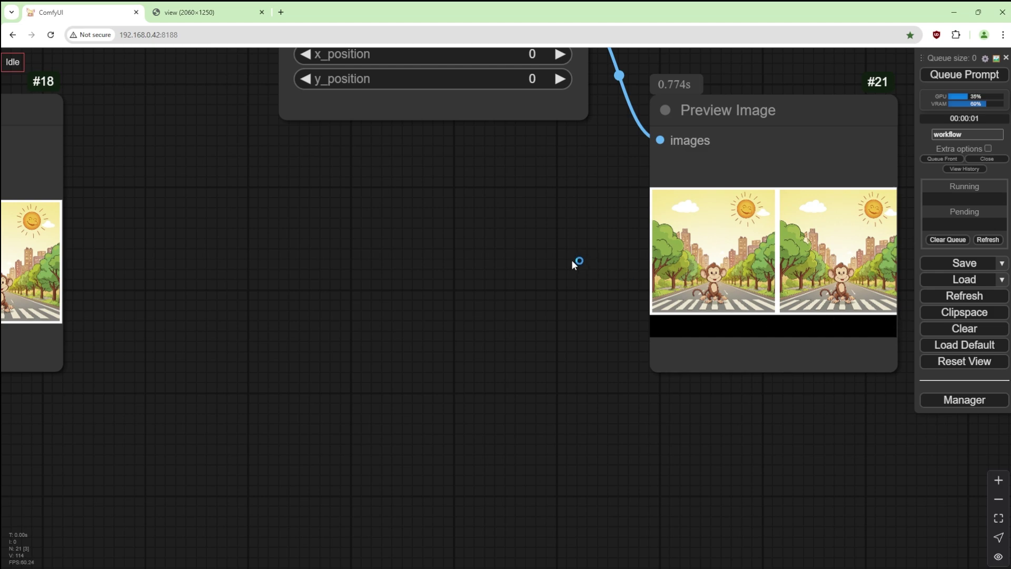
scroll(574, 263, "down", 10)
- Insert a GR Text Overlay between Image Paste and Preview Image #21, captioned 'FIND THREE DIFFERENCES'
left_click_drag(522, 260, 610, 266)
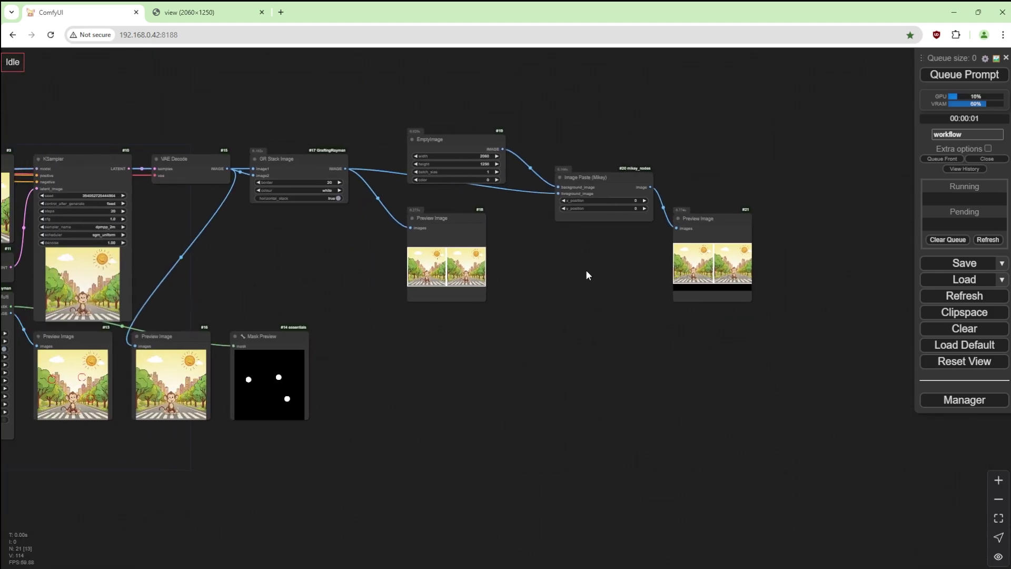
double_click(586, 272)
type("gr")
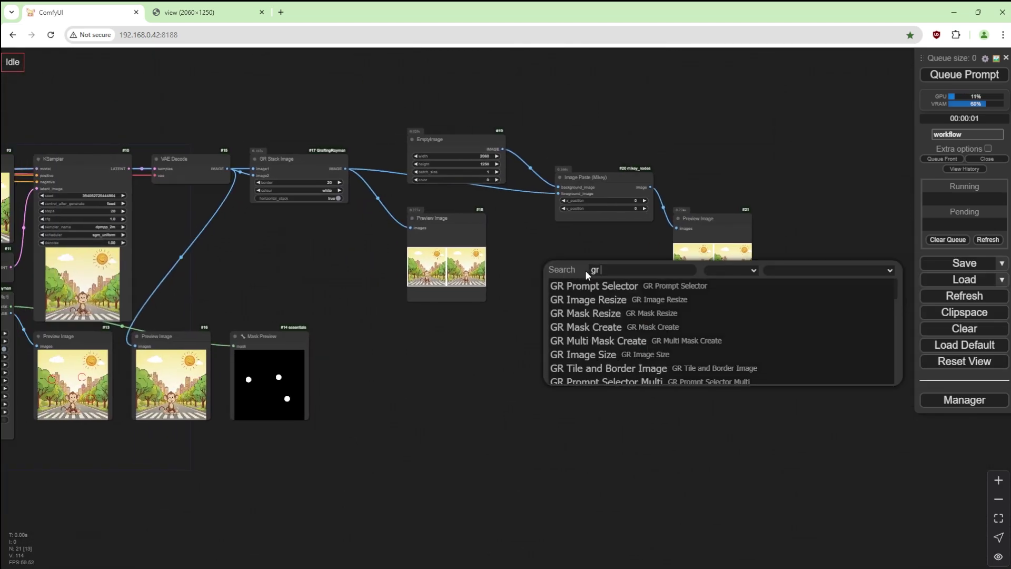
type(" text")
left_click(589, 286)
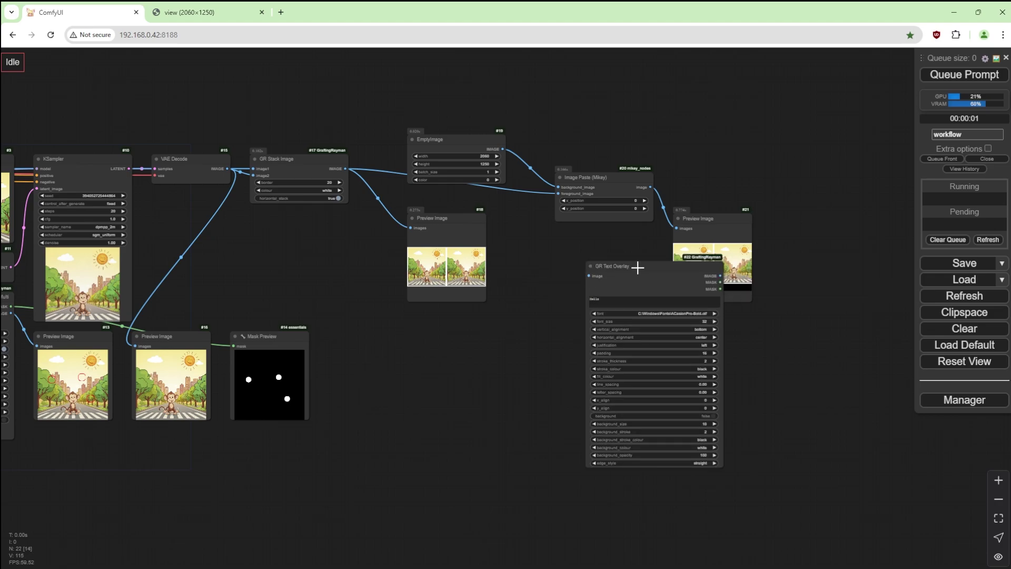
left_click_drag(709, 213, 878, 193)
mouse_move(669, 257)
left_mouse_down()
mouse_move(760, 172)
mouse_move(579, 268)
mouse_move(668, 189)
left_mouse_up()
left_click(570, 275)
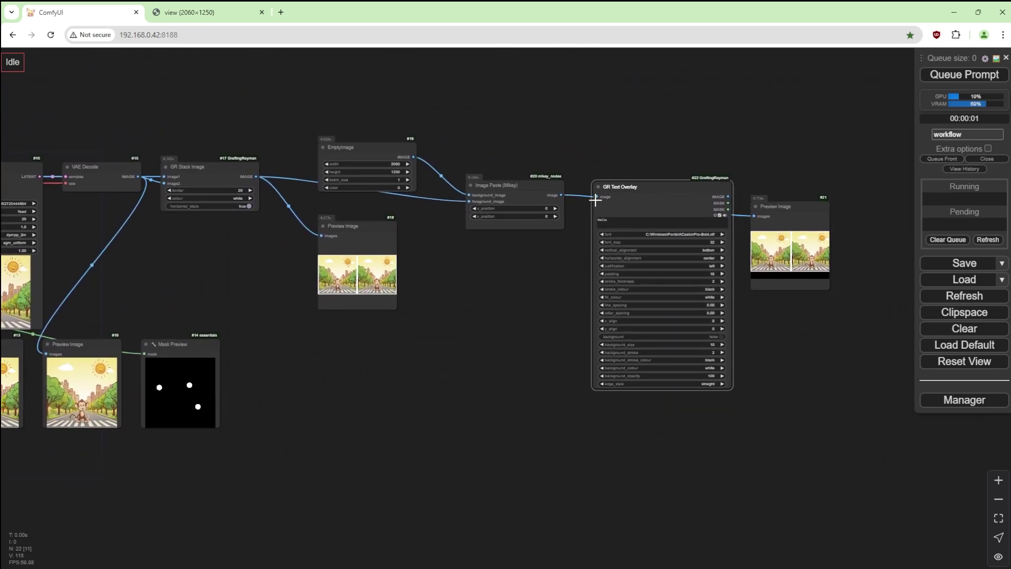
left_click_drag(561, 195, 597, 197)
left_click_drag(729, 196, 771, 229)
double_click(668, 221)
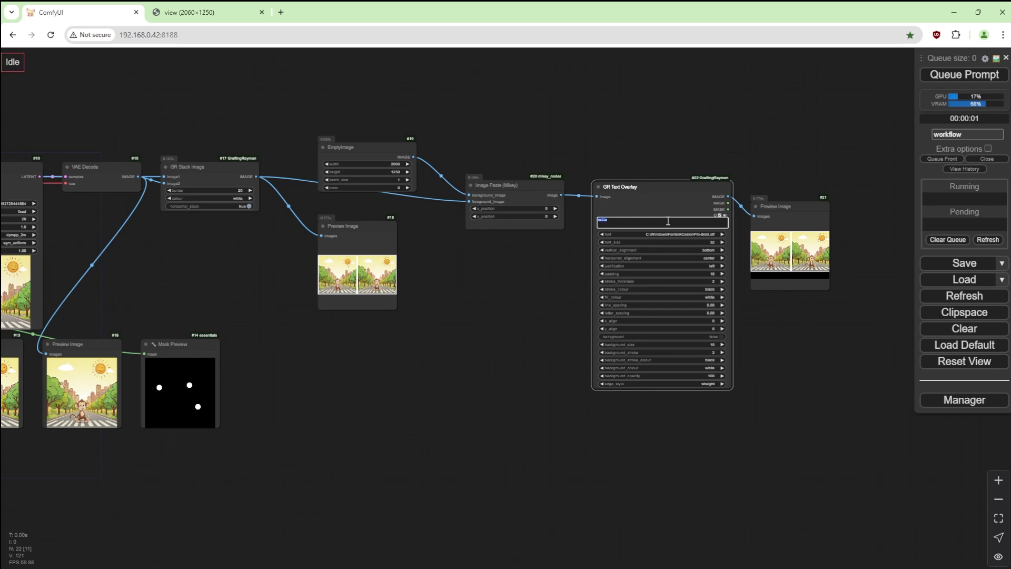
type("Fine free day")
- Set the caption font to MyriadArabic-Bold and render it
left_click(670, 190)
scroll(688, 231, "up", 5)
left_click(690, 232)
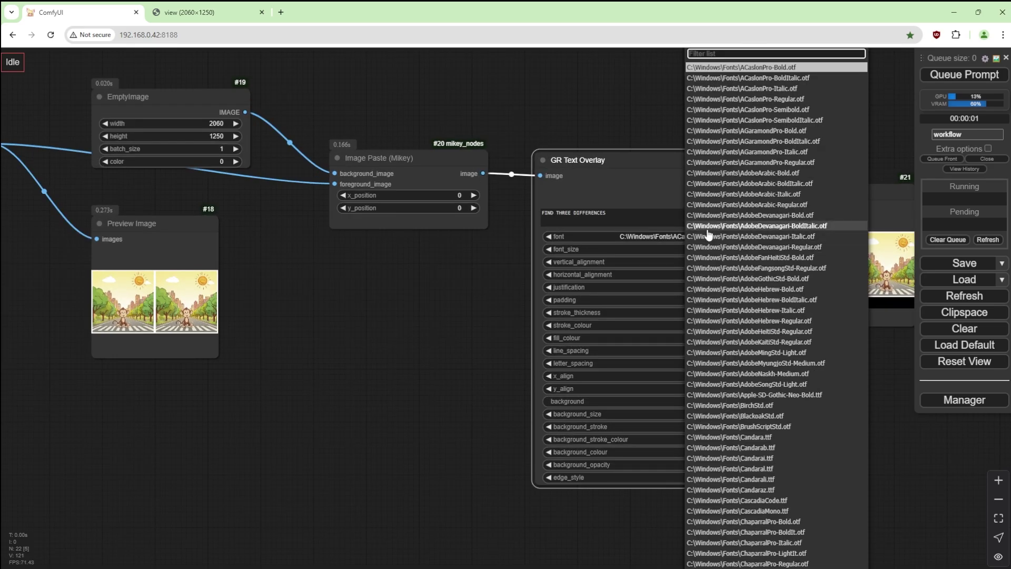
scroll(729, 293, "down", 10)
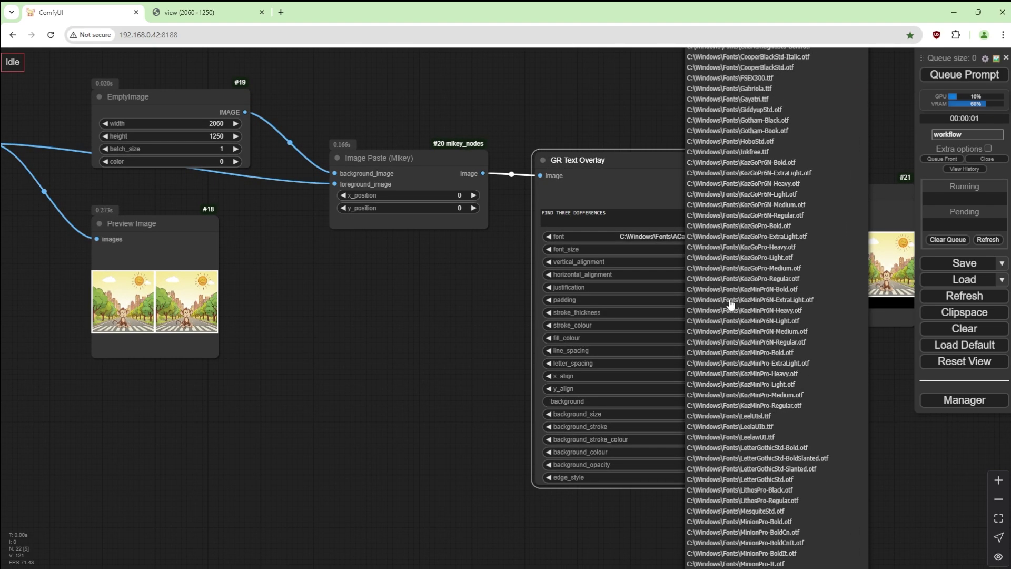
scroll(752, 424, "down", 3)
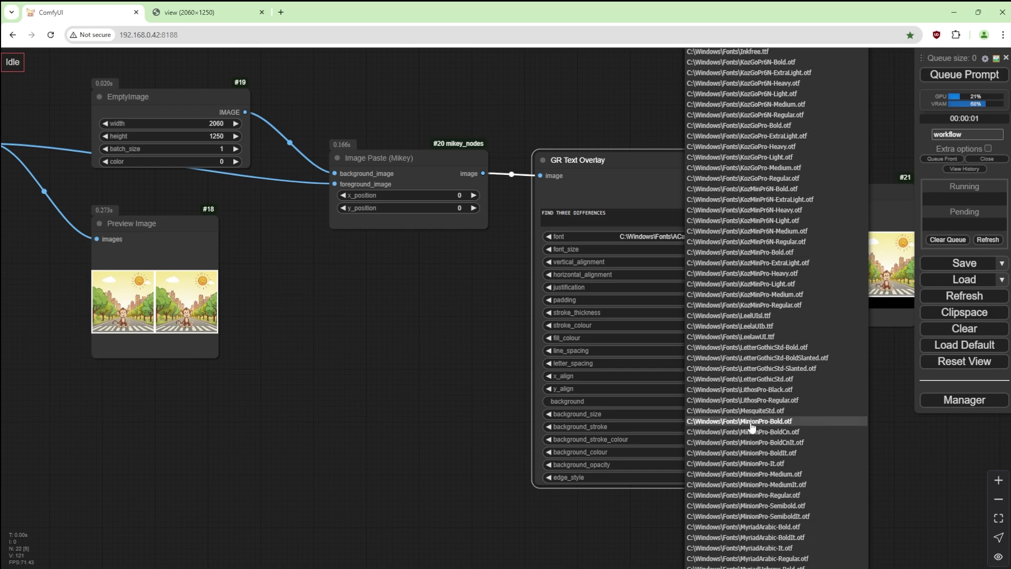
scroll(752, 426, "down", 1)
left_click(753, 419)
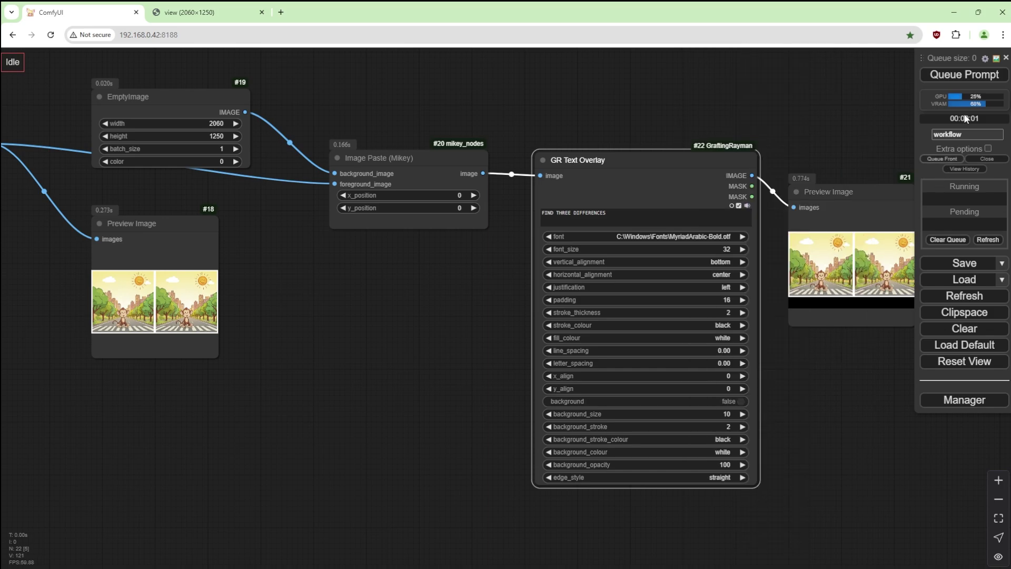
left_click(985, 74)
- Keep the caption font size at 115 and make its justification center
left_click_drag(828, 130, 744, 135)
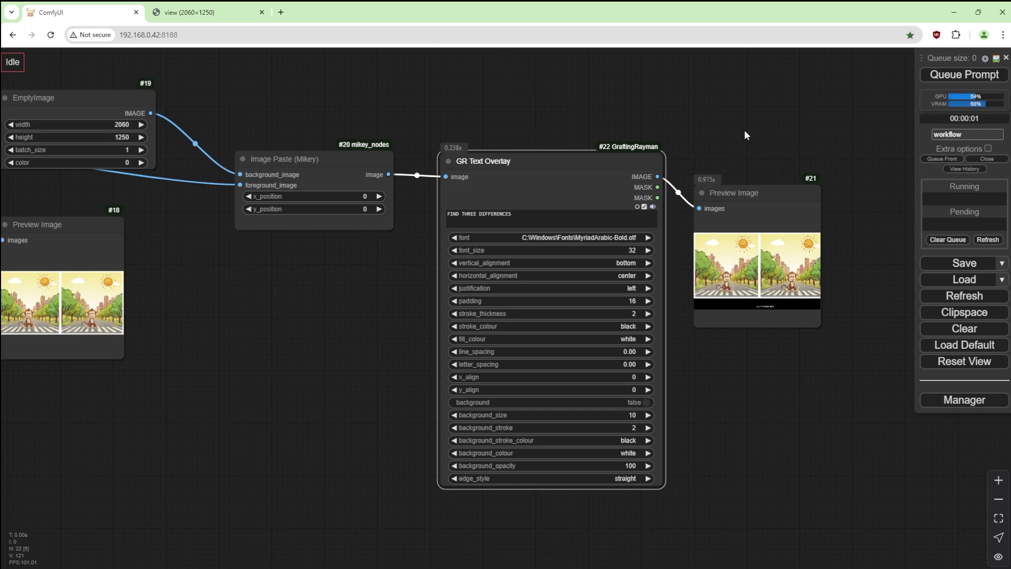
left_click(635, 250)
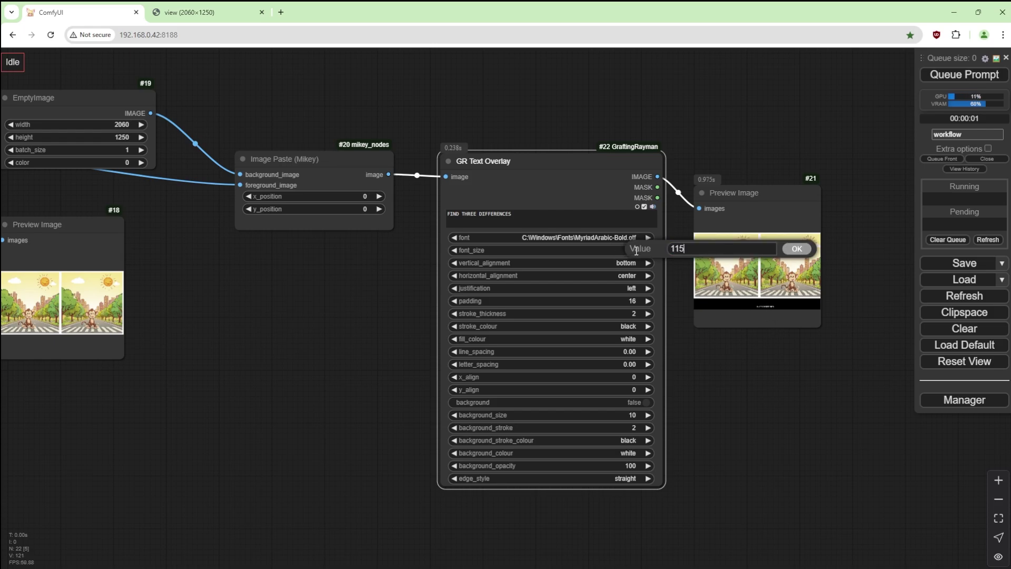
key("Return")
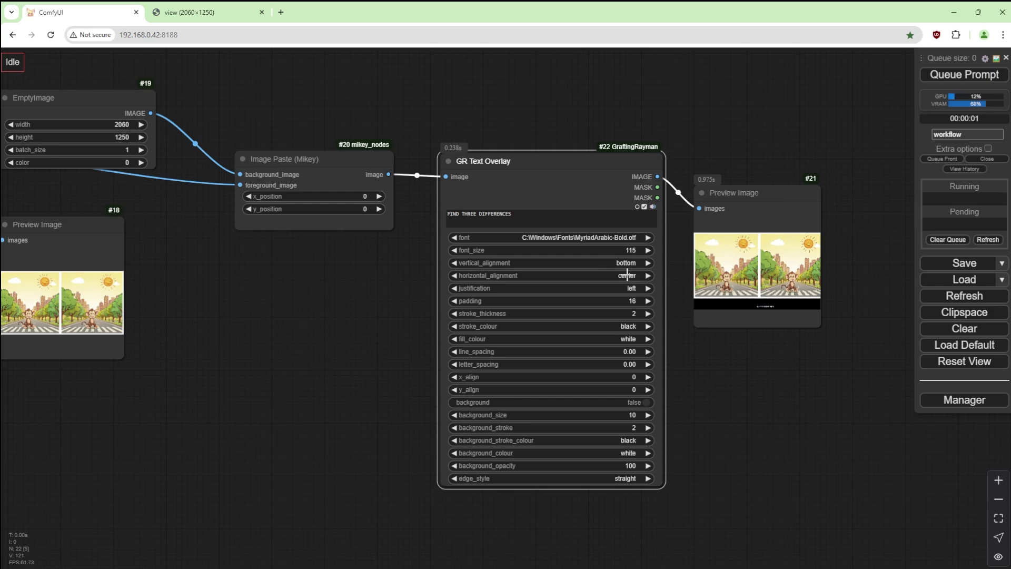
left_click(630, 288)
left_click(635, 299)
left_click(628, 326)
scroll(656, 484, "down", 3)
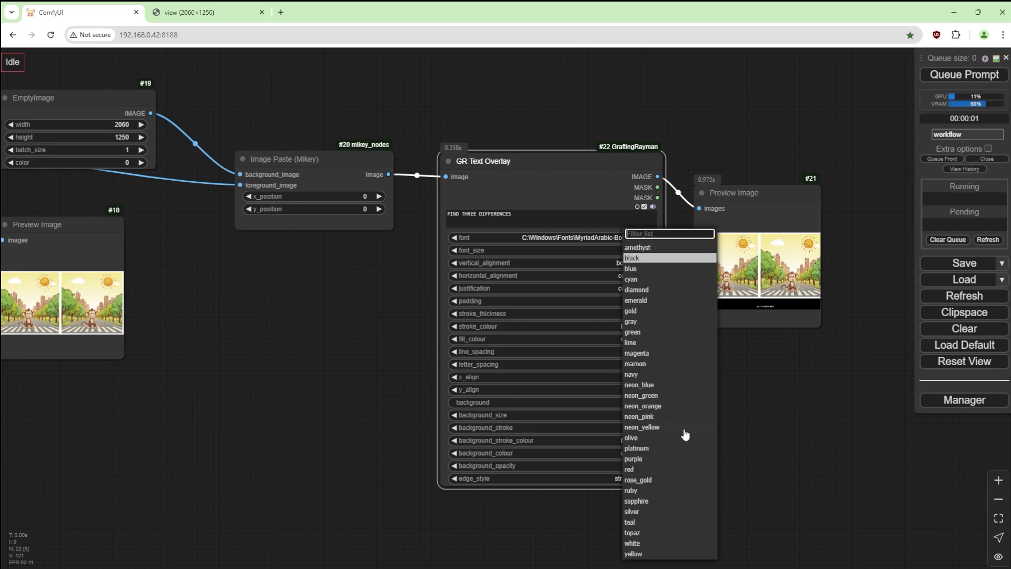
- Make the caption stroke white and enable a background box with size 20 and stroke 10
left_click(649, 490)
left_click_drag(649, 496, 594, 494)
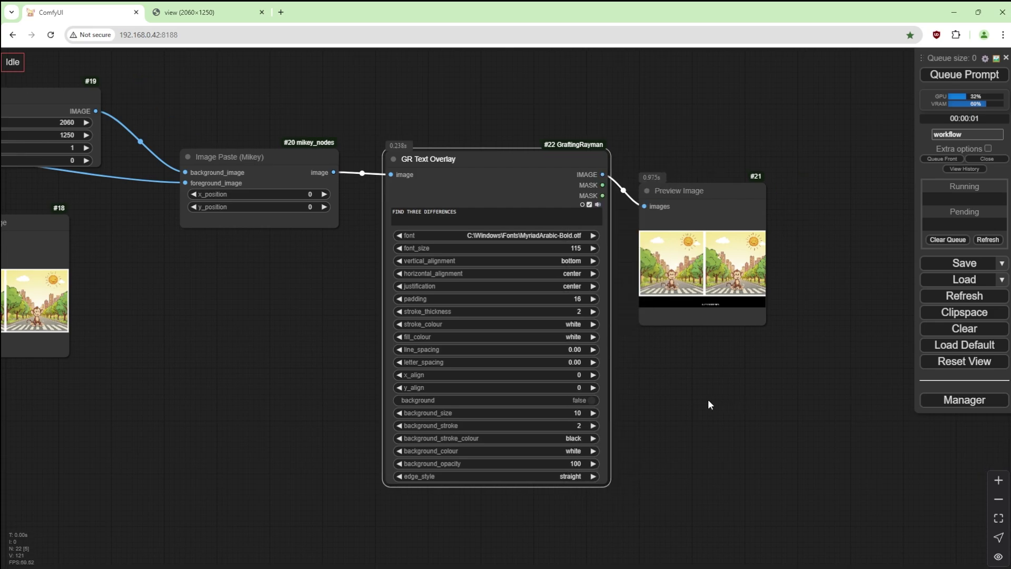
left_click(593, 400)
left_click(568, 411)
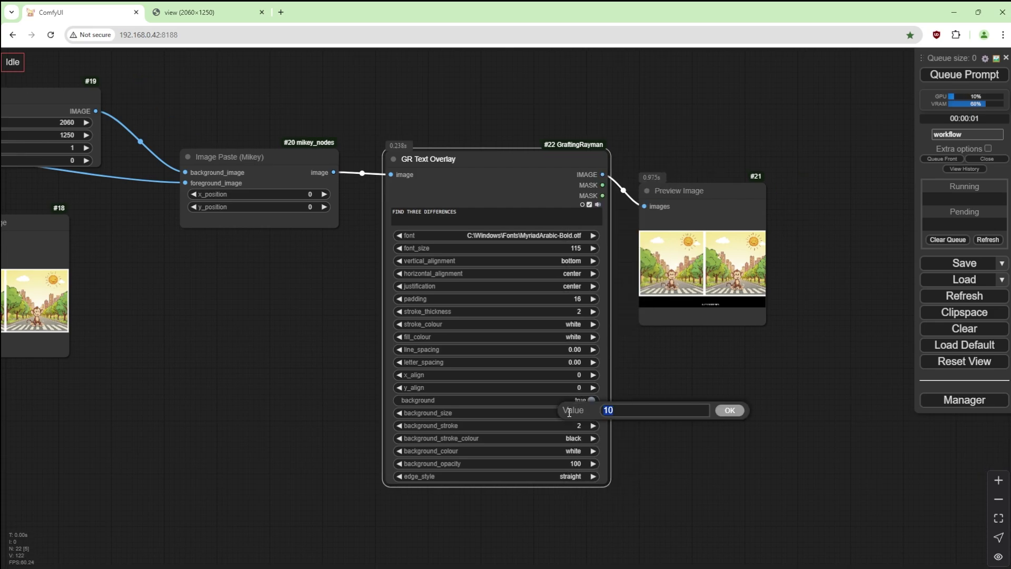
type("20")
key("Return")
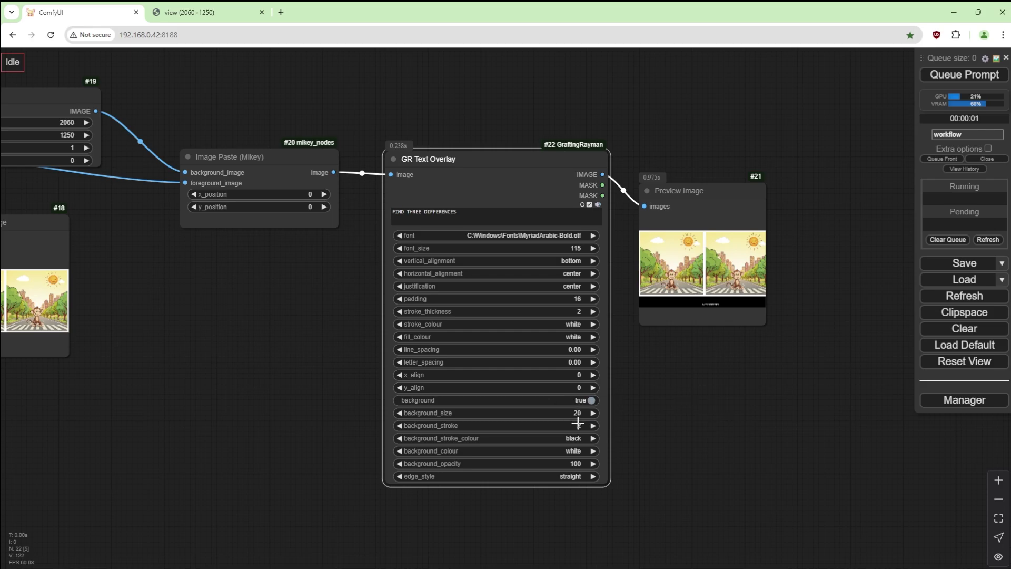
left_click(581, 424)
type("10")
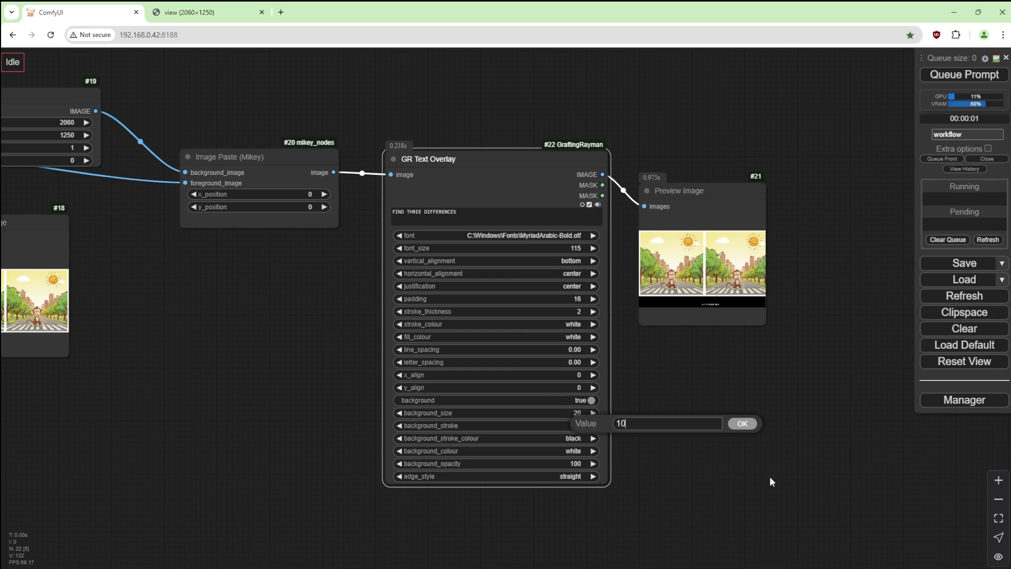
key("Return")
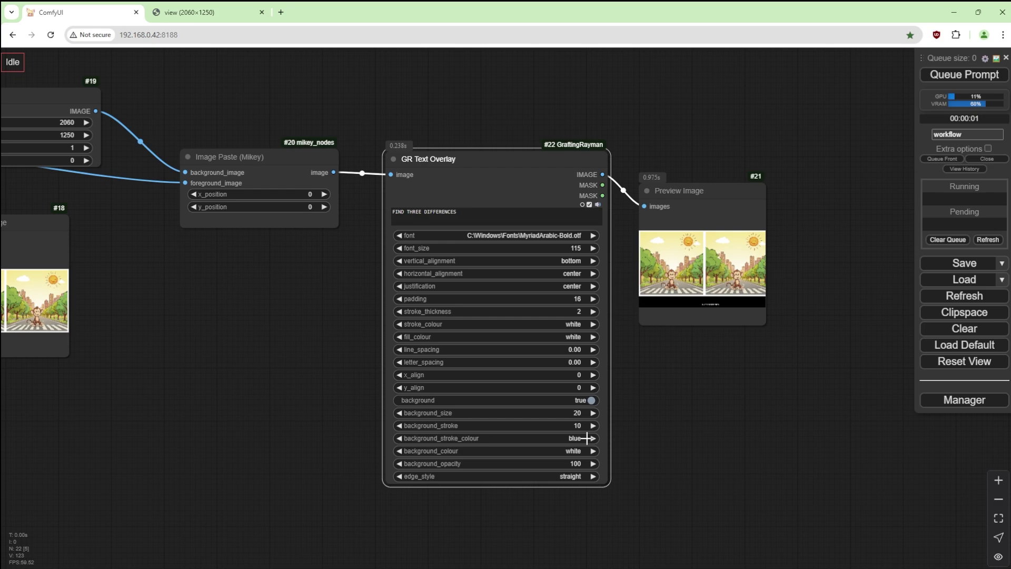
- Give the background box a white stroke, gray colour, opacity 0 and rounded edges
left_click(585, 451)
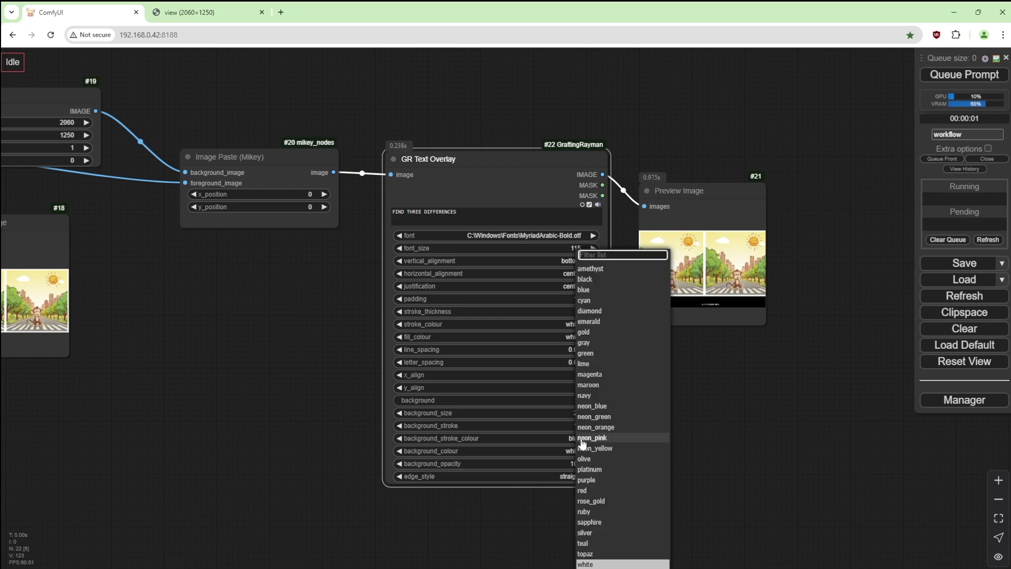
left_click(587, 564)
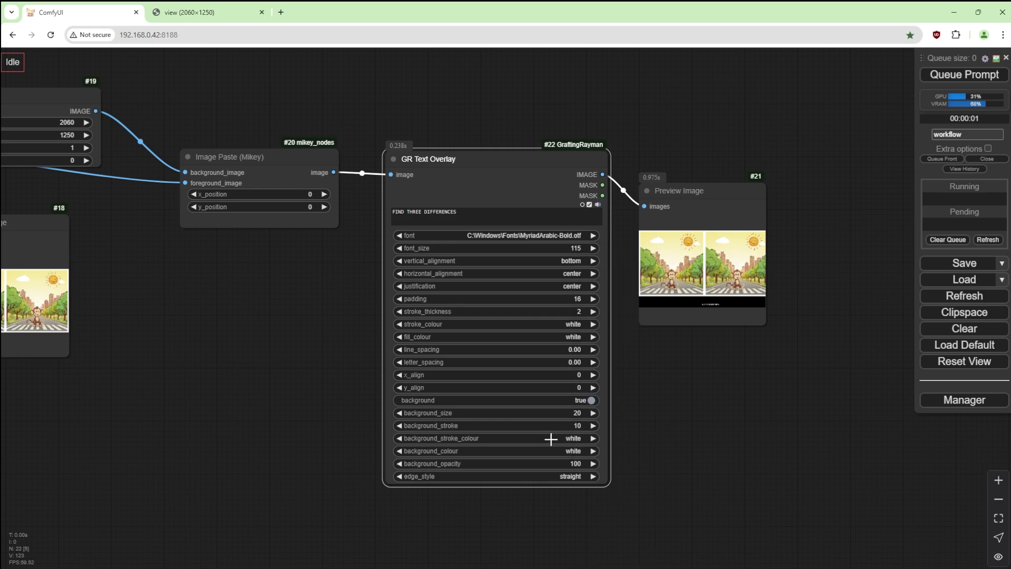
left_click(576, 447)
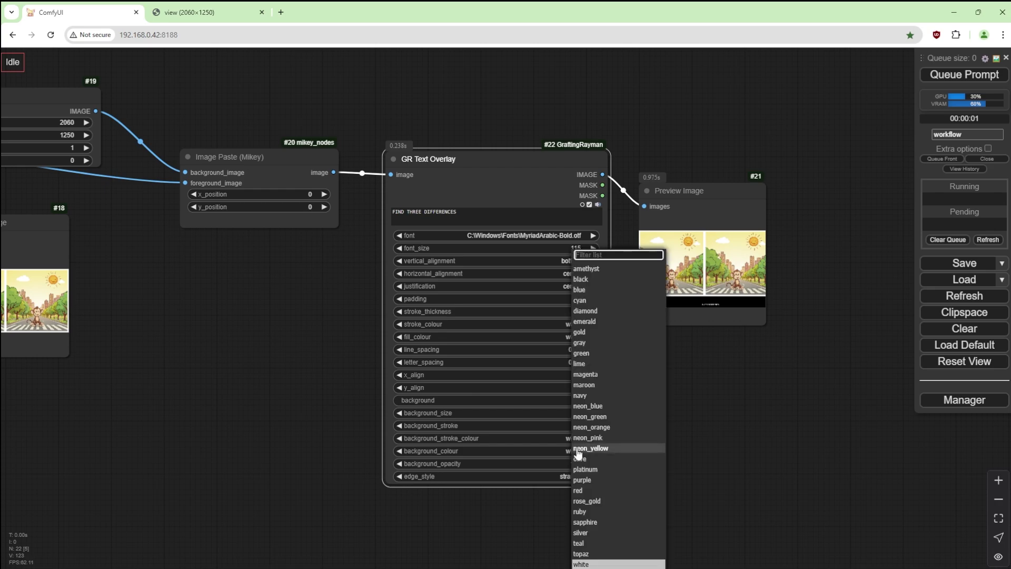
left_click(597, 348)
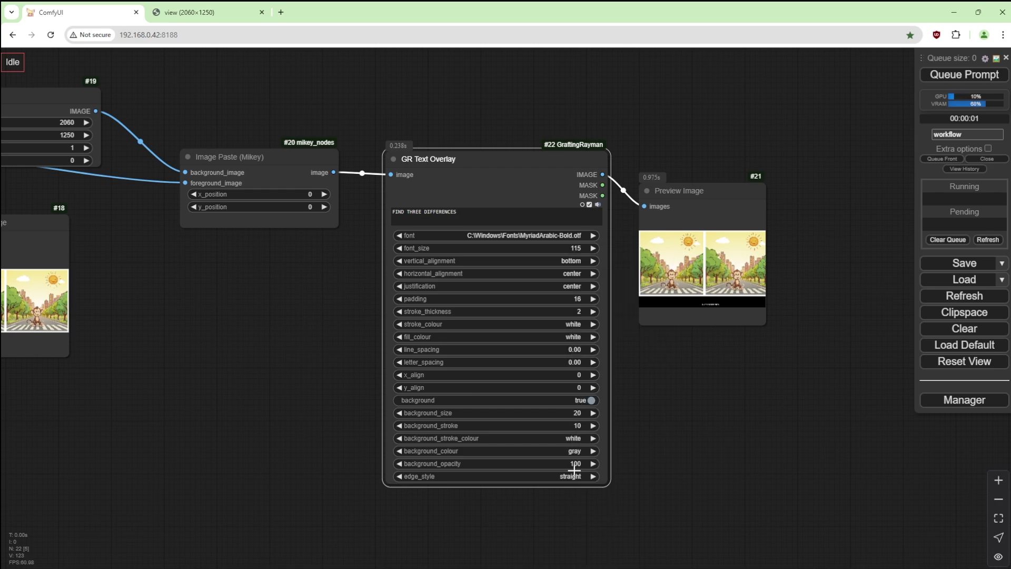
left_click(578, 464)
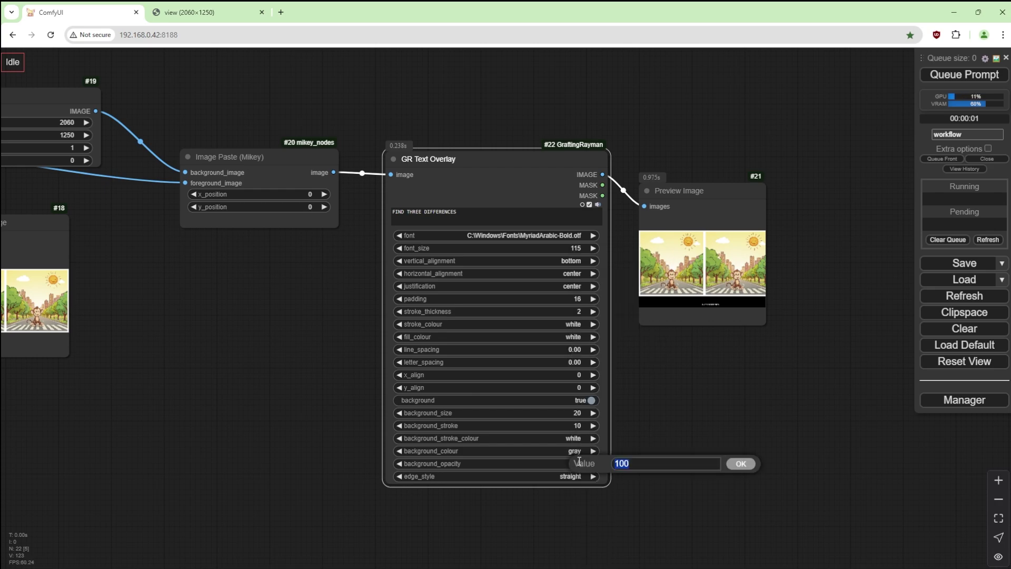
type("0")
key("Return")
left_click(570, 475)
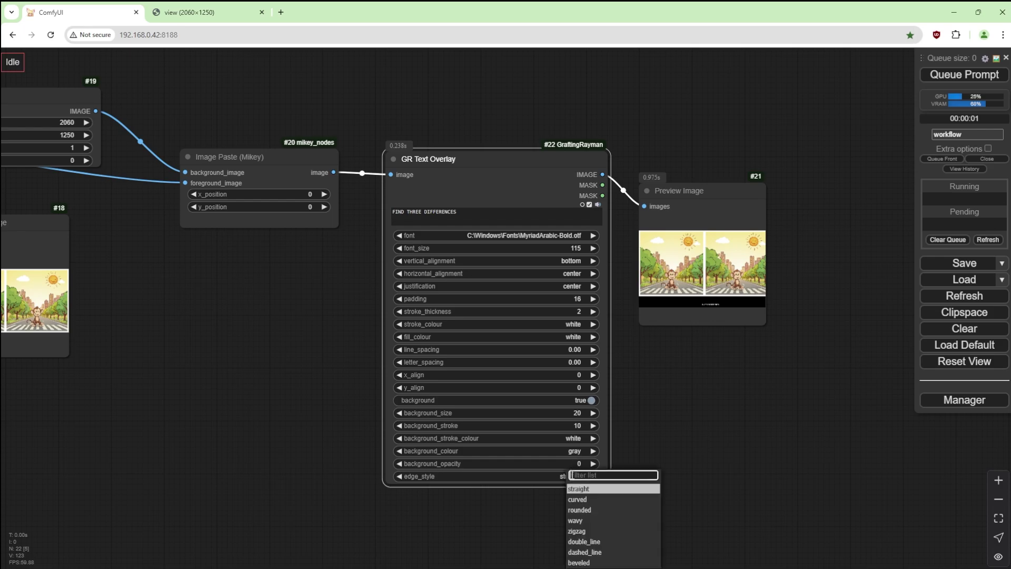
left_click(589, 509)
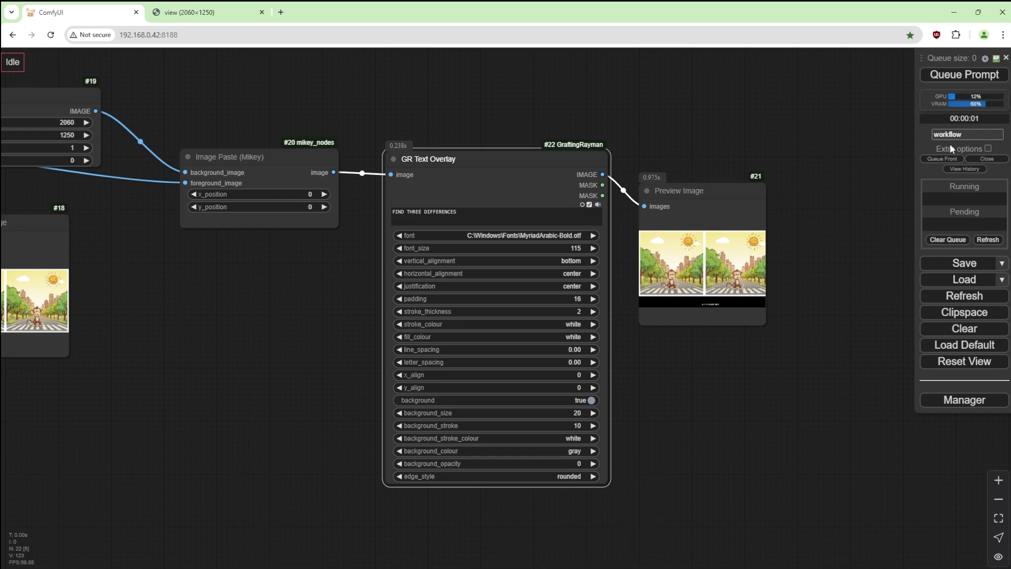
- Render the captioned preview and look it over
left_click(943, 75)
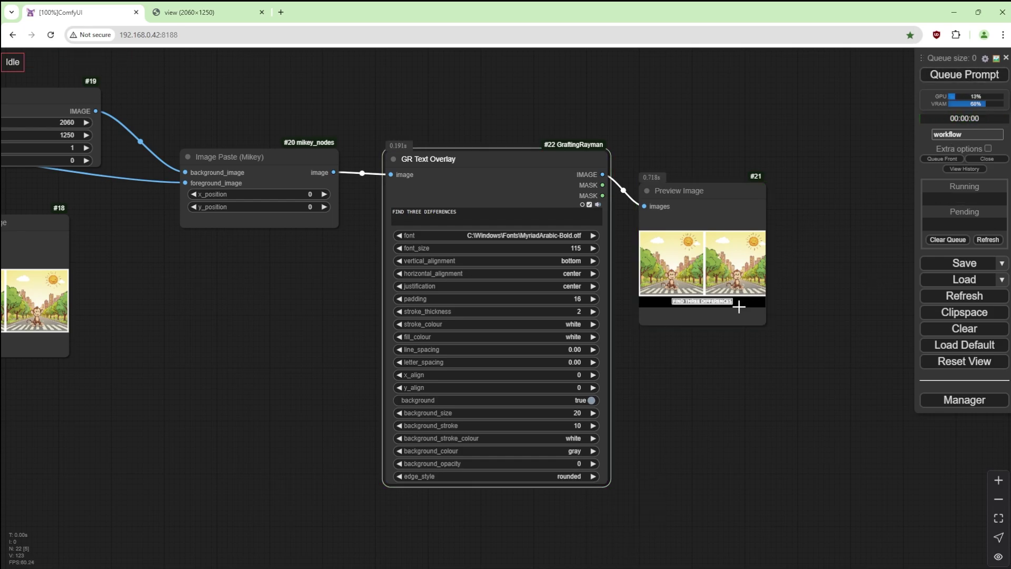
scroll(738, 307, "up", 6)
scroll(716, 304, "down", 4)
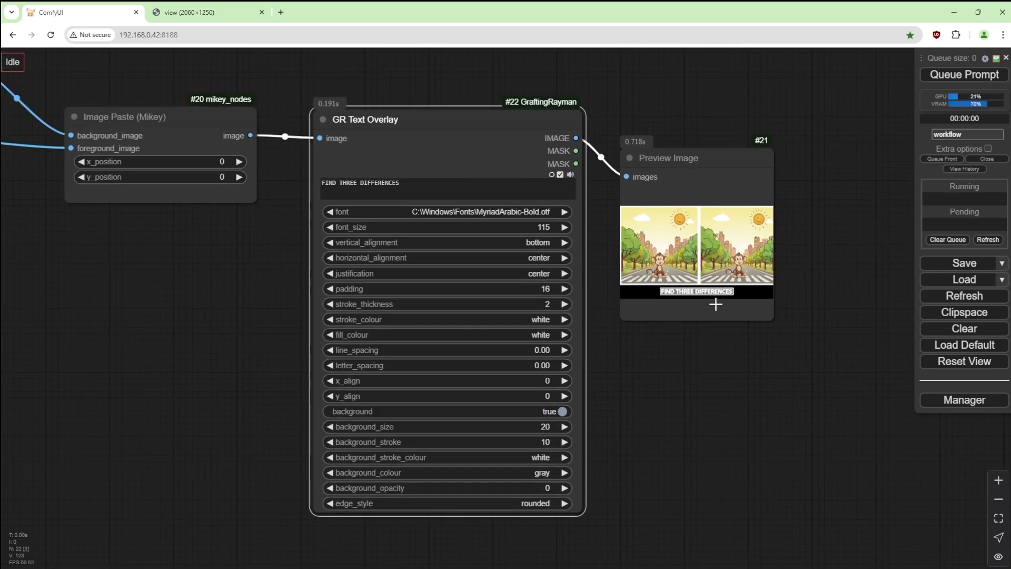
scroll(715, 305, "up", 4)
scroll(745, 269, "down", 12)
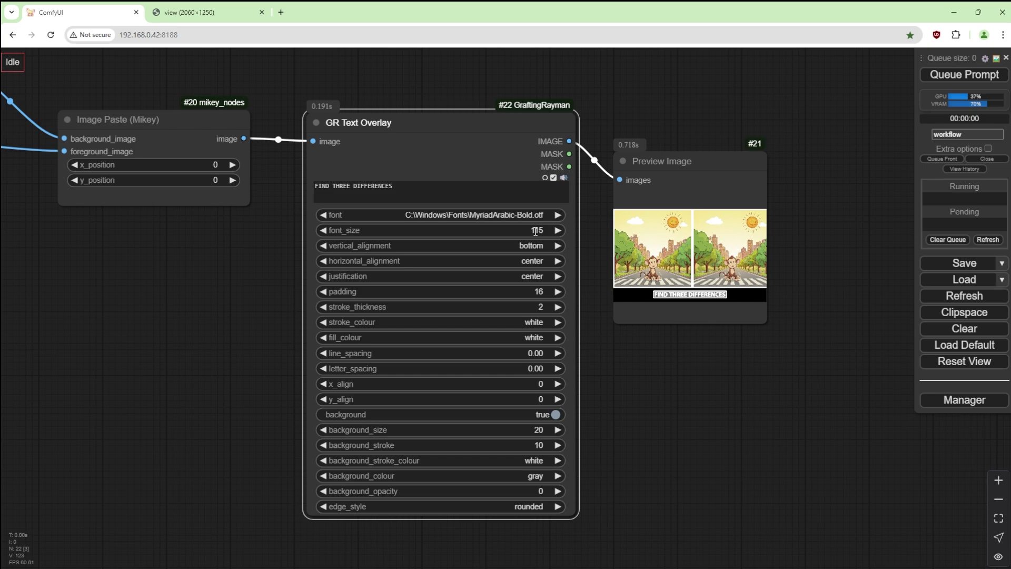
- Set the caption font size to 140 and the background colour to blue, re-rendering each change
left_click(533, 230)
type("140")
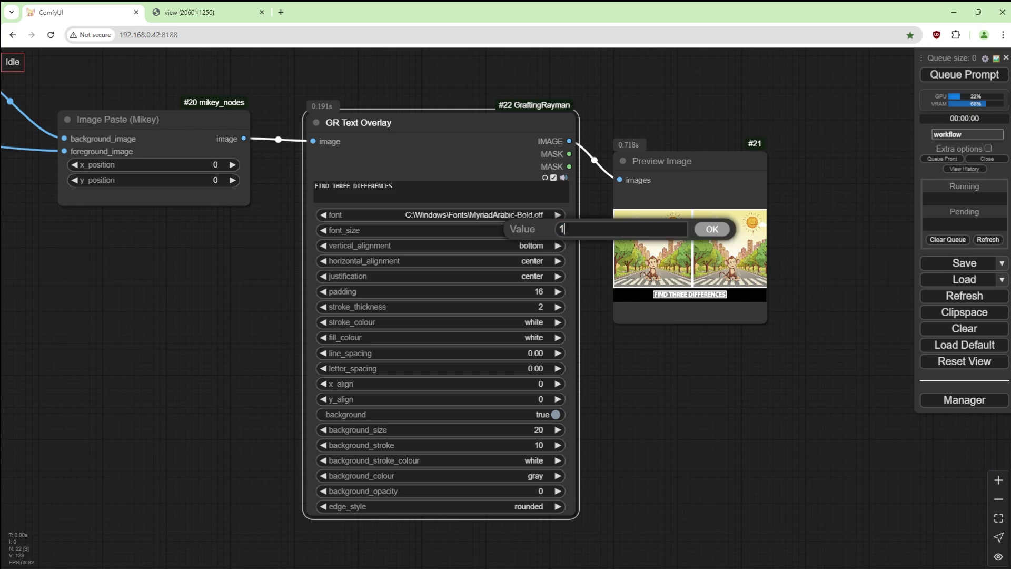
key("Return")
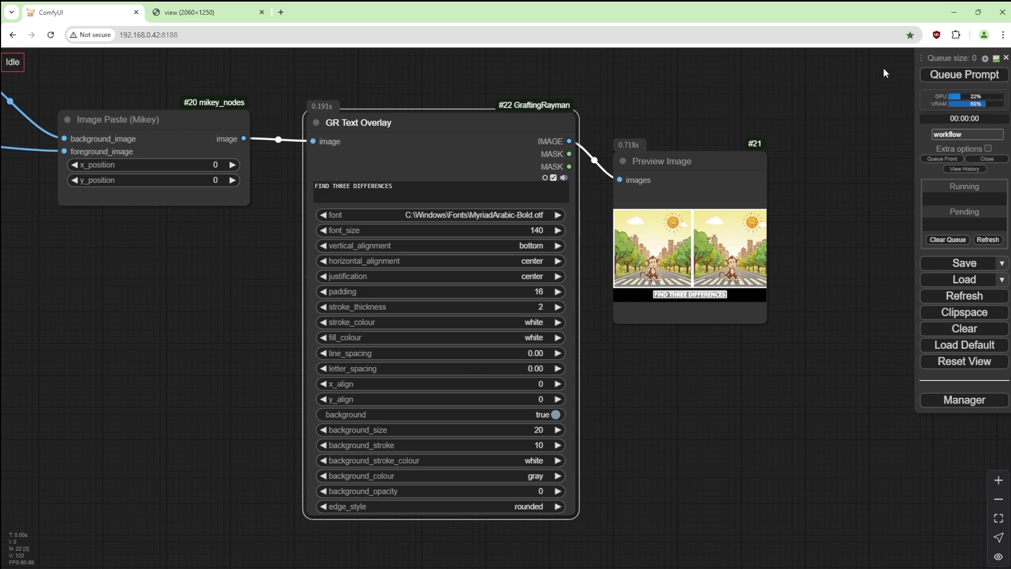
left_click(943, 75)
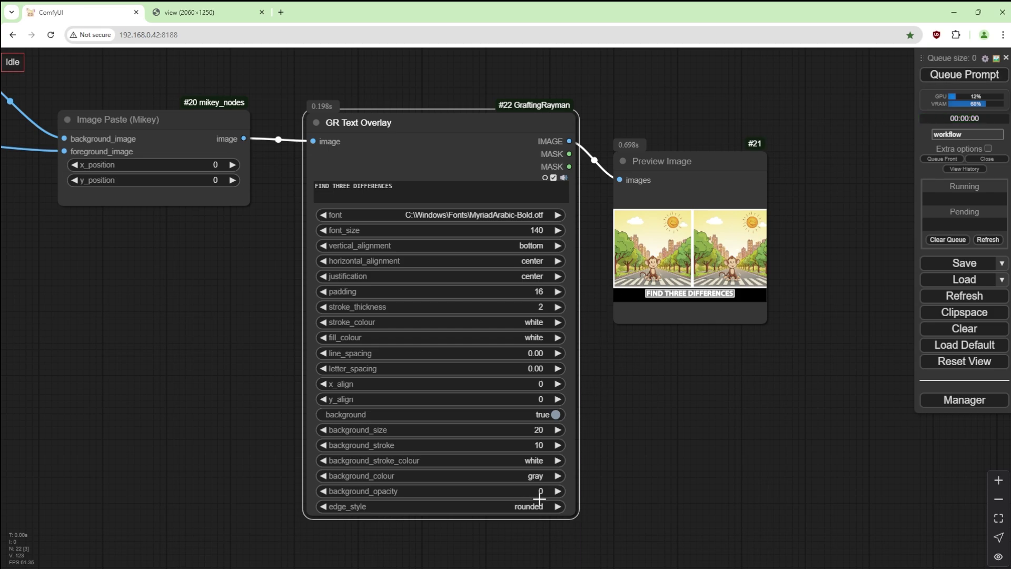
left_click(545, 477)
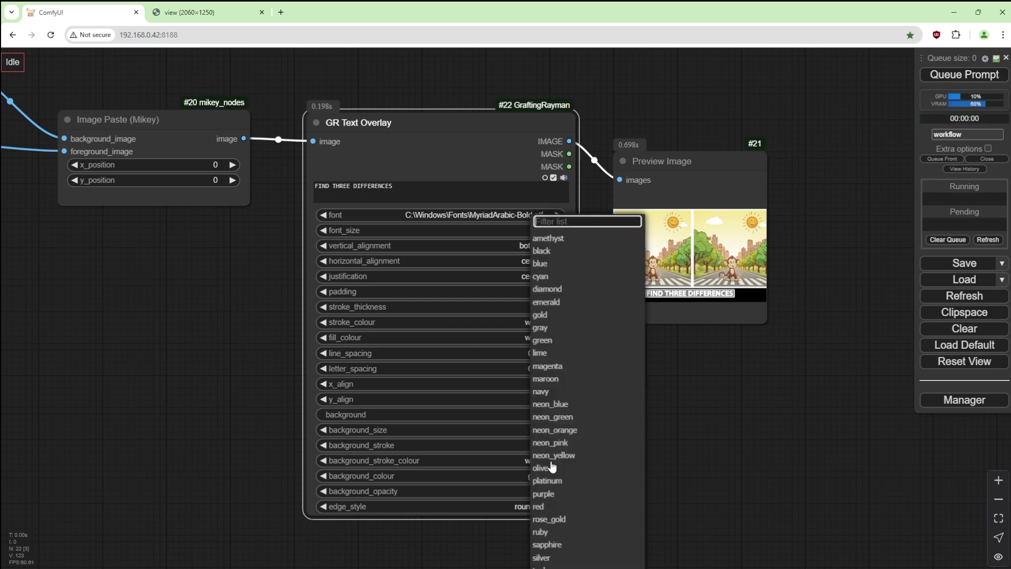
left_click(552, 265)
left_click(964, 74)
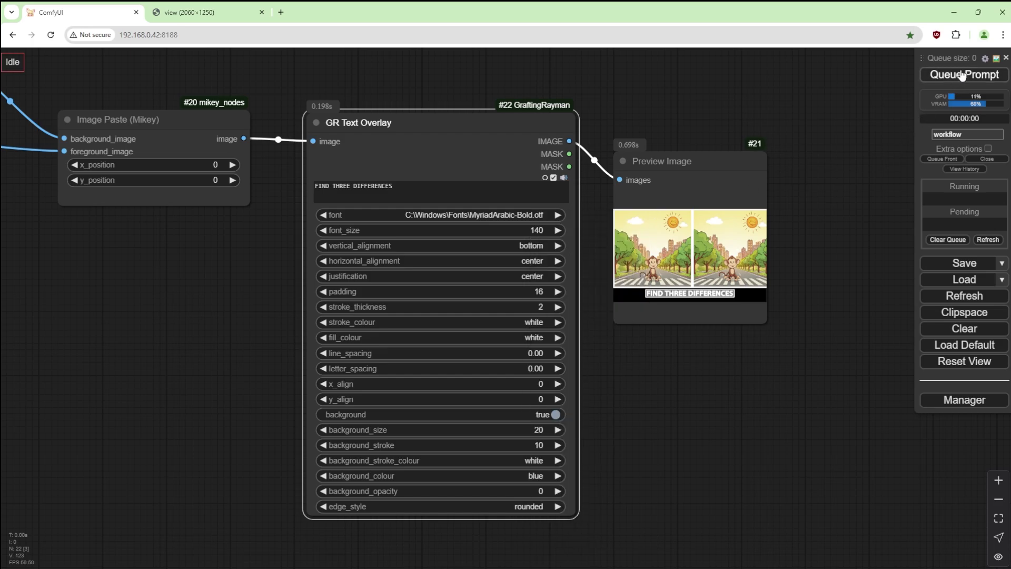
- Try font size 182, settle on 160, lower the caption to y_align 49, and re-render
scroll(672, 309, "up", 1)
scroll(672, 309, "up", 8)
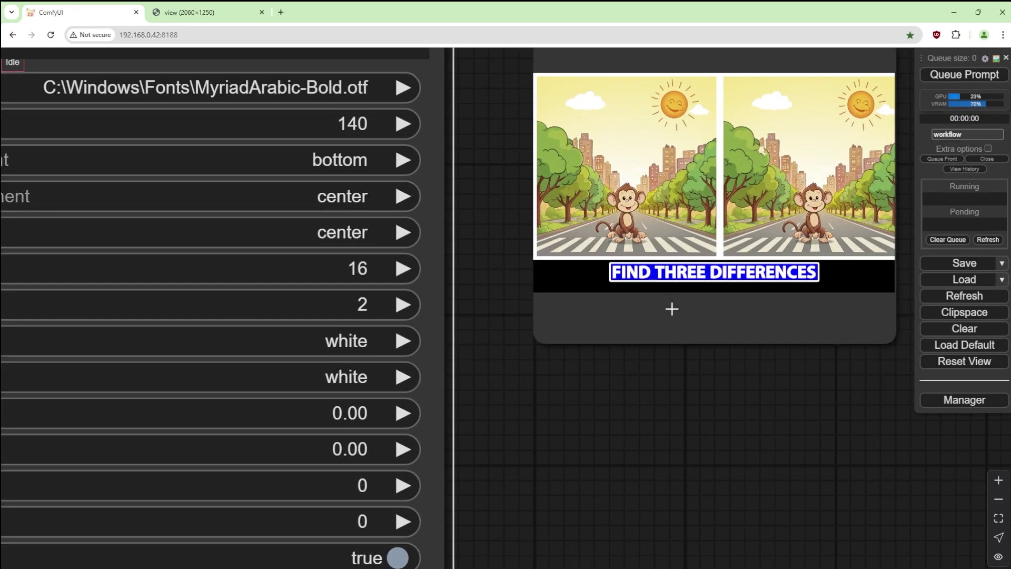
scroll(672, 309, "down", 11)
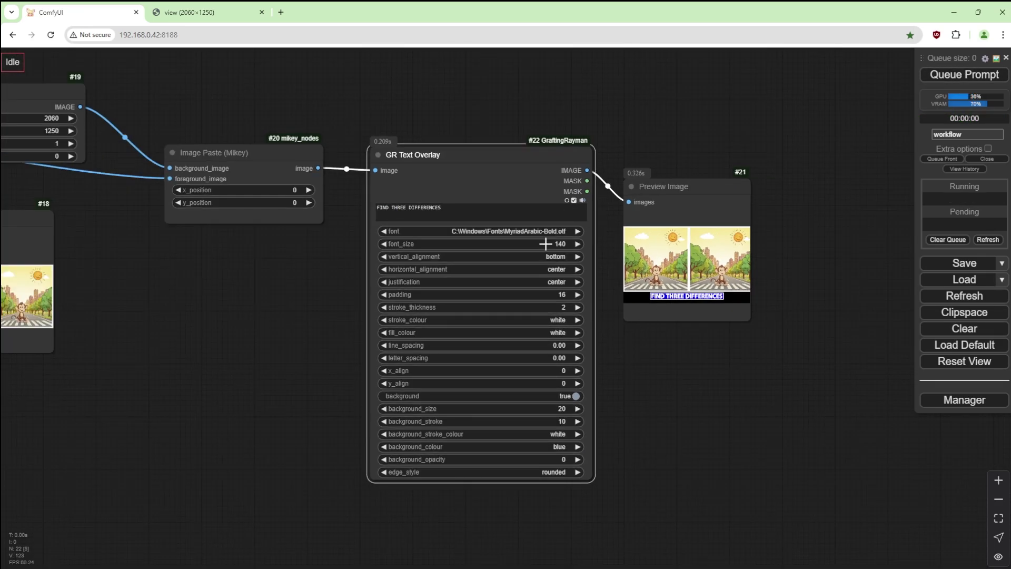
left_click_drag(550, 244, 608, 240)
left_click(973, 77)
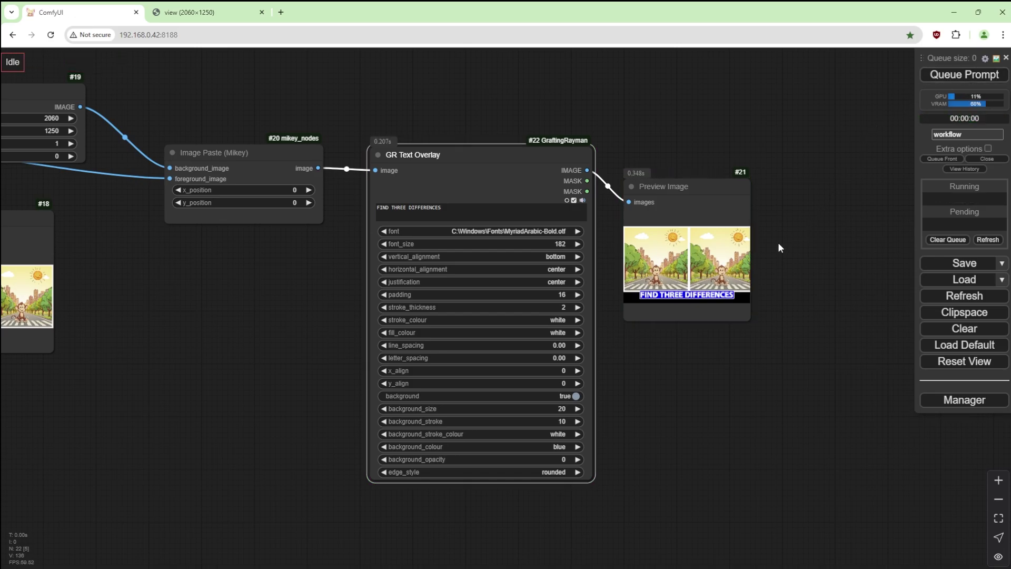
left_click(559, 244)
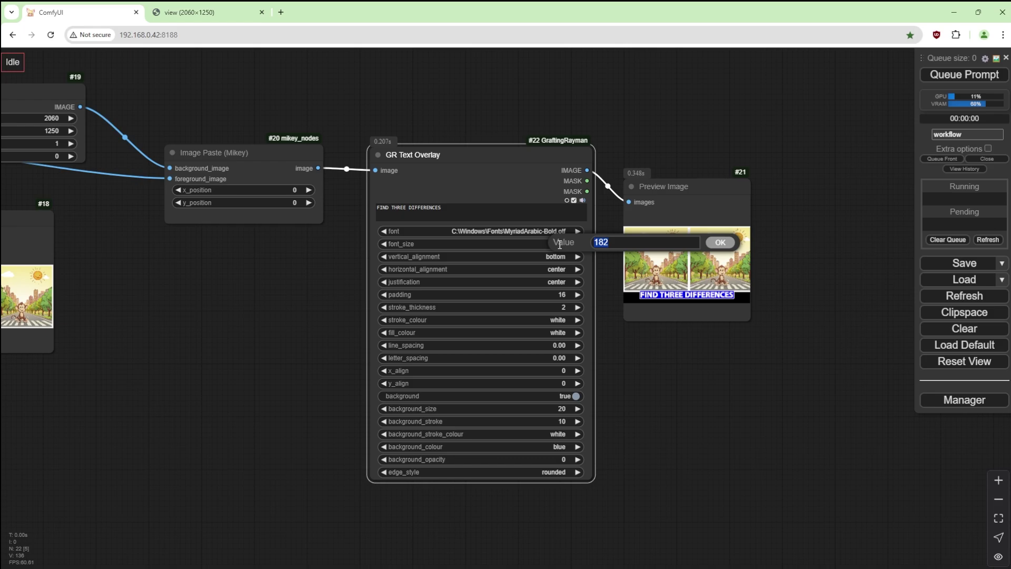
type("160")
key("Return")
left_click(984, 76)
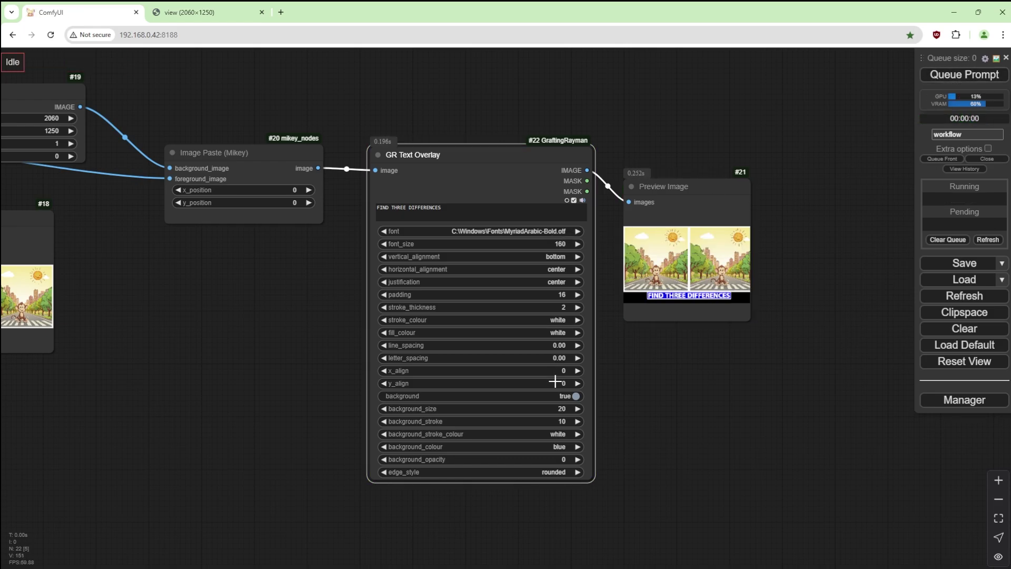
left_click_drag(557, 384, 593, 382)
left_click(955, 76)
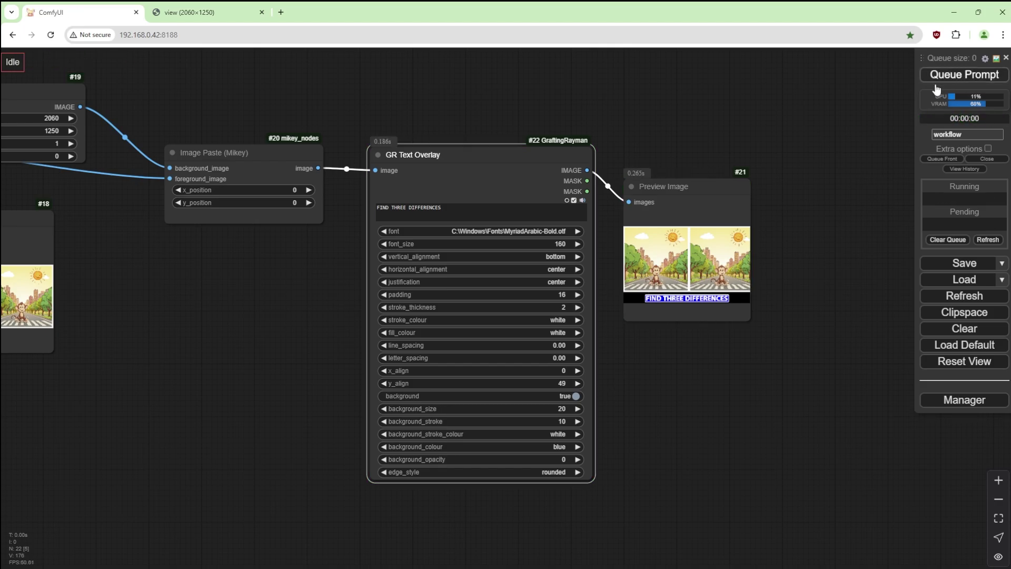
- Open the captioned 2060x1250 preview in its own tab, compare it with the earlier dog and monkey results, then return
right_click(668, 277)
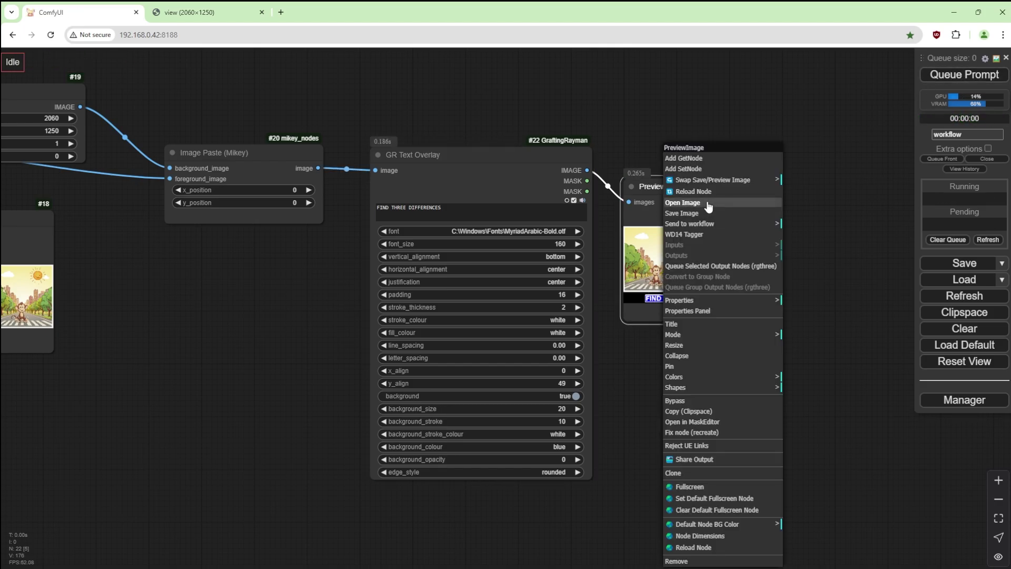
left_click(709, 206)
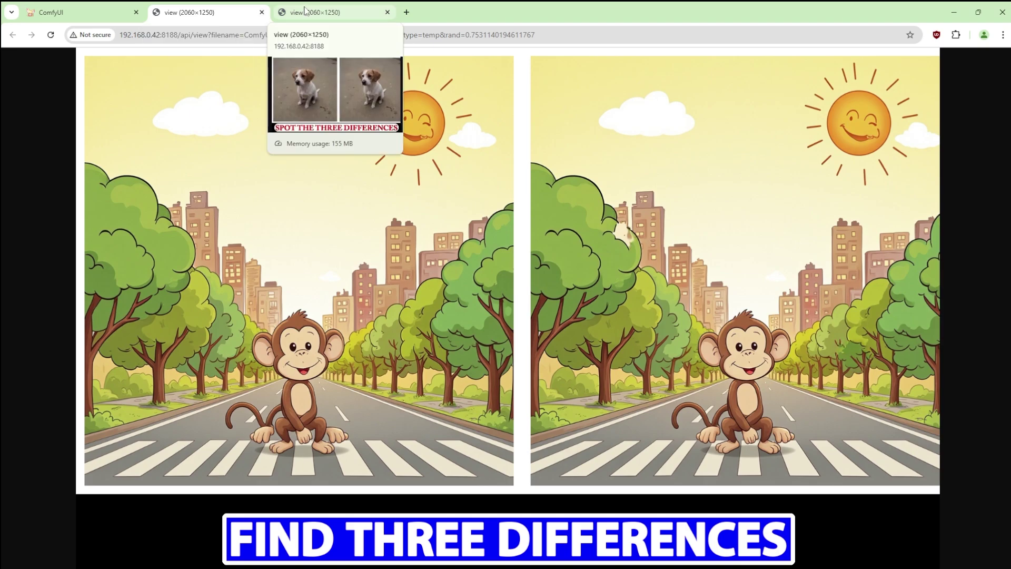
left_click(324, 7)
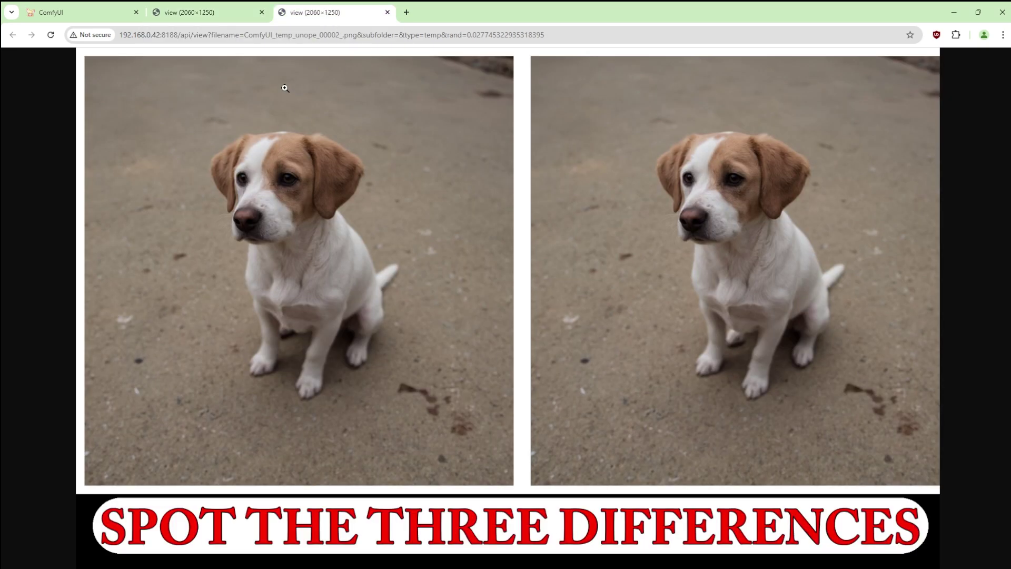
left_click(226, 16)
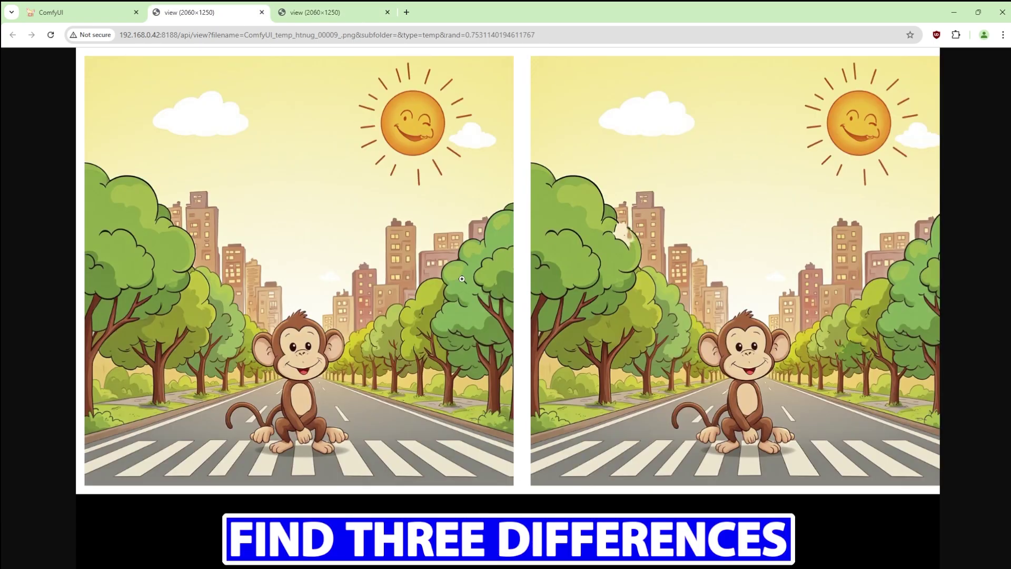
key("ctrl+1")
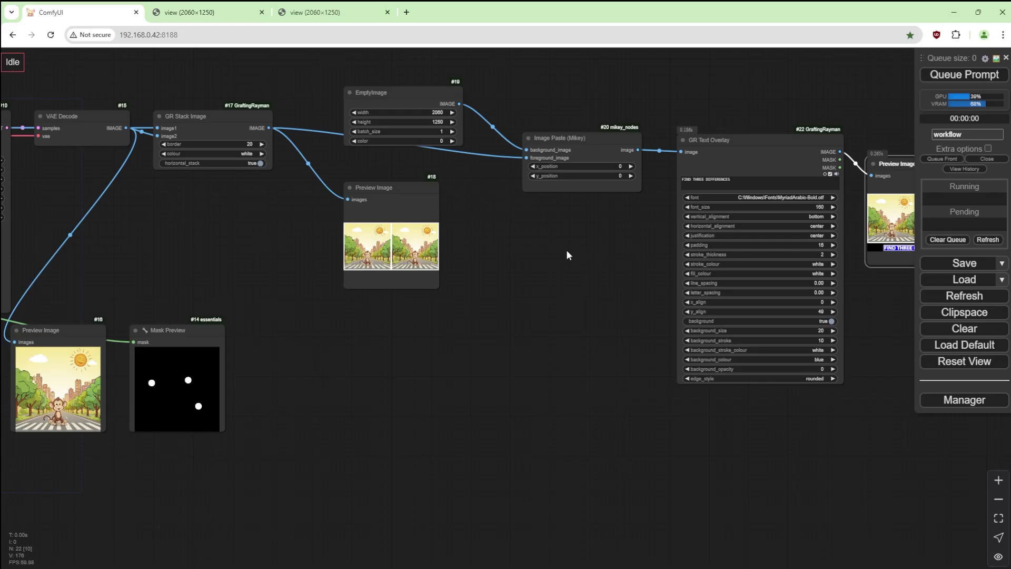
- Duplicate the Image Paste and 2060 × 1250 EmptyImage nodes for the answer branch
left_click_drag(555, 140, 566, 141)
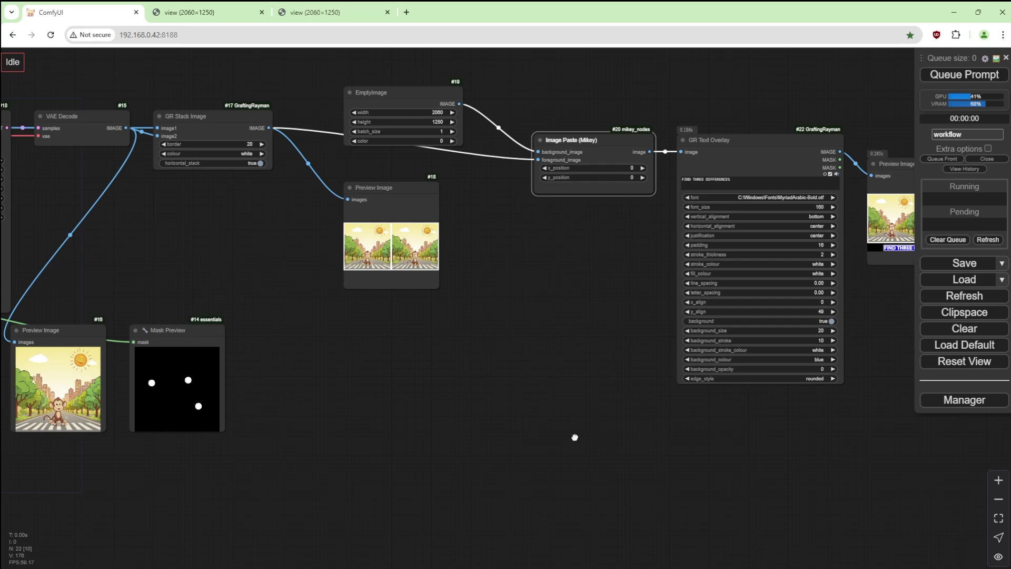
key("ctrl+v")
left_click(428, 93)
key("ctrl+c")
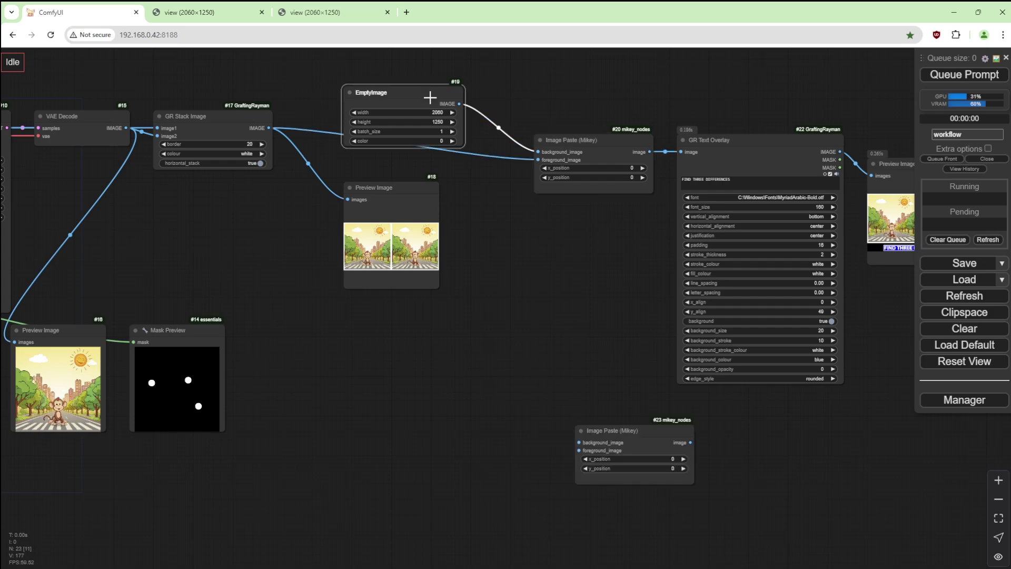
key("ctrl+v")
left_click_drag(591, 327, 579, 442)
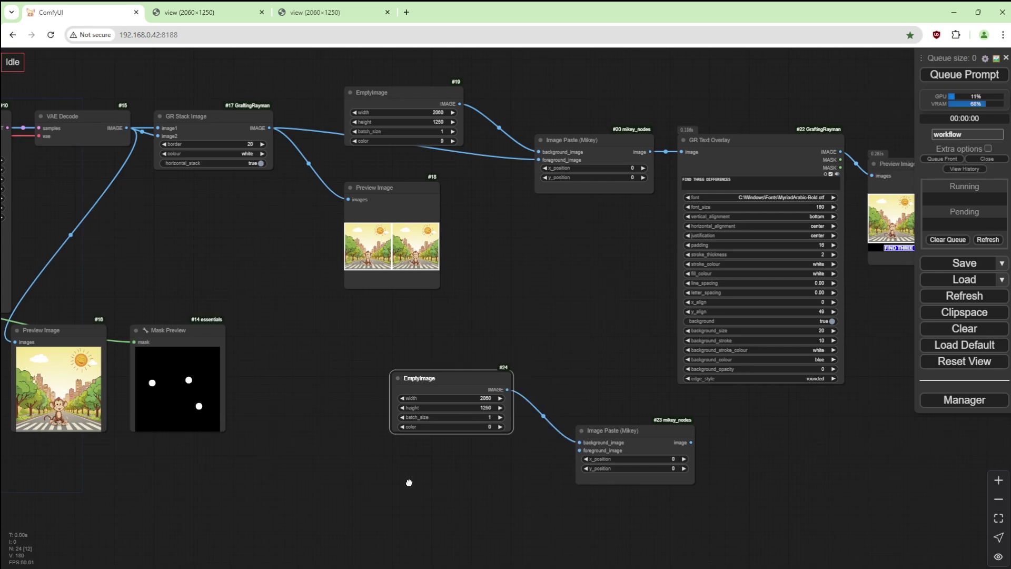
scroll(412, 479, "down", 3)
scroll(413, 477, "down", 1)
left_click_drag(413, 477, 543, 461)
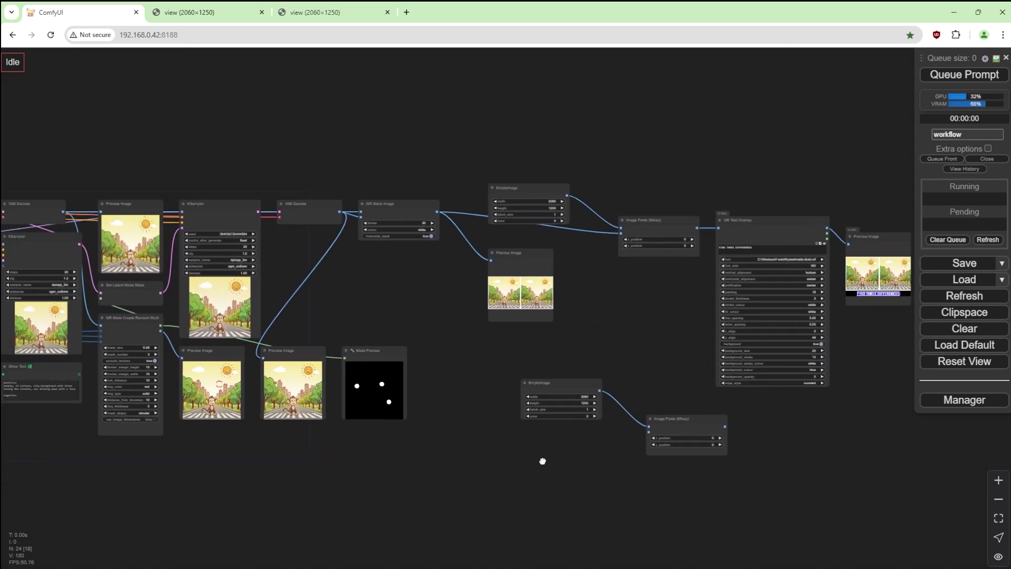
- Add a second GR Stack Image joining the circled image and first stack, feeding the new paste
left_click(409, 208)
key("ctrl+c")
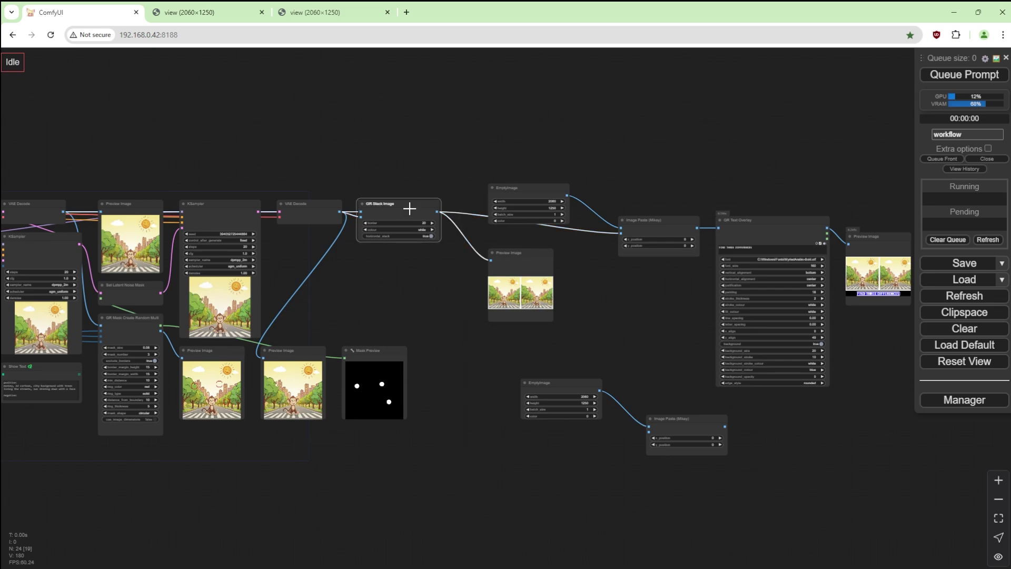
key("ctrl+v")
left_click_drag(462, 270, 406, 284)
left_click_drag(327, 313, 357, 311)
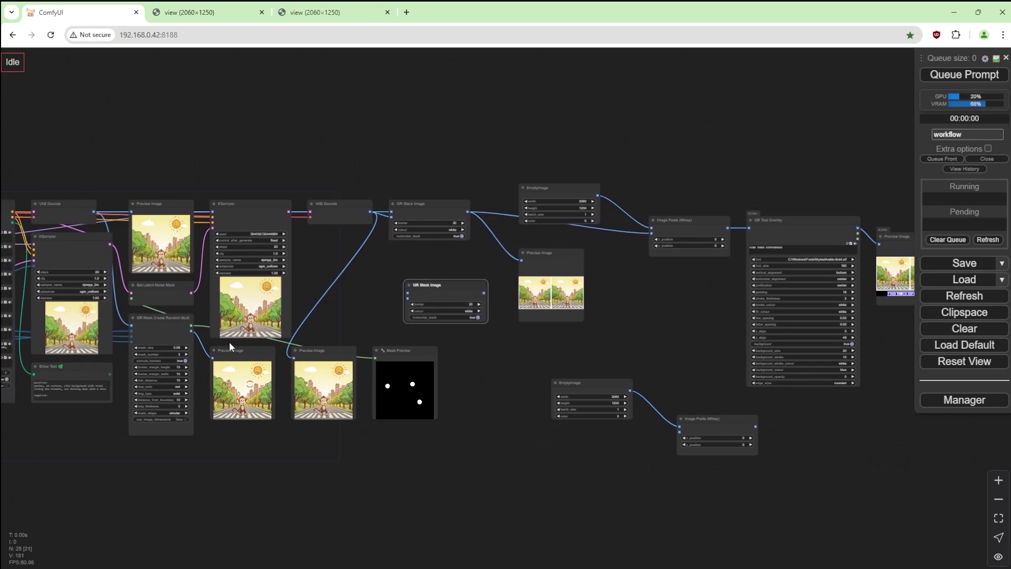
left_click_drag(191, 330, 408, 298)
left_click_drag(467, 211, 408, 293)
left_click_drag(483, 293, 679, 431)
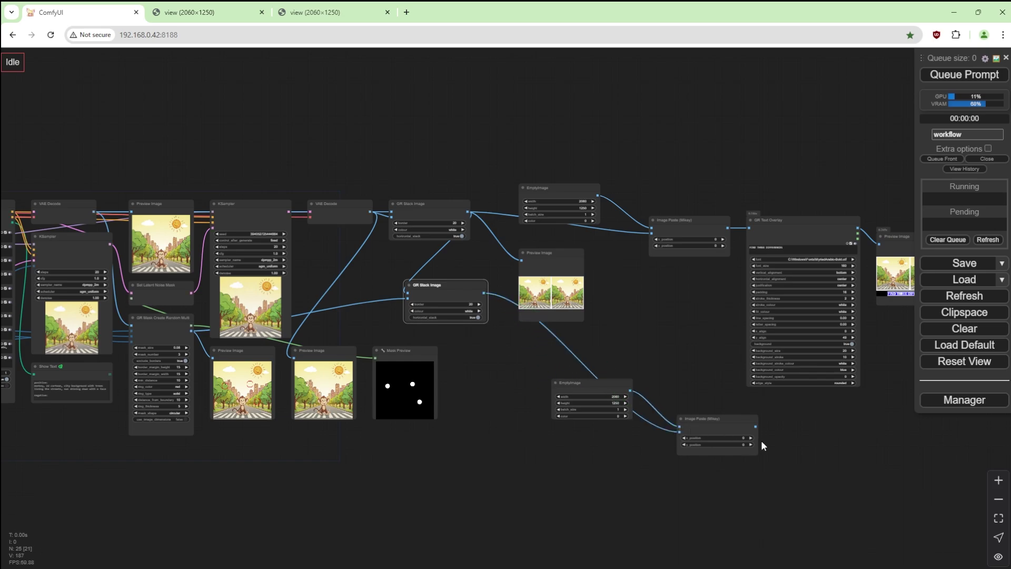
- Preview the new pasted answer image and run the workflow
left_click_drag(754, 426, 812, 474)
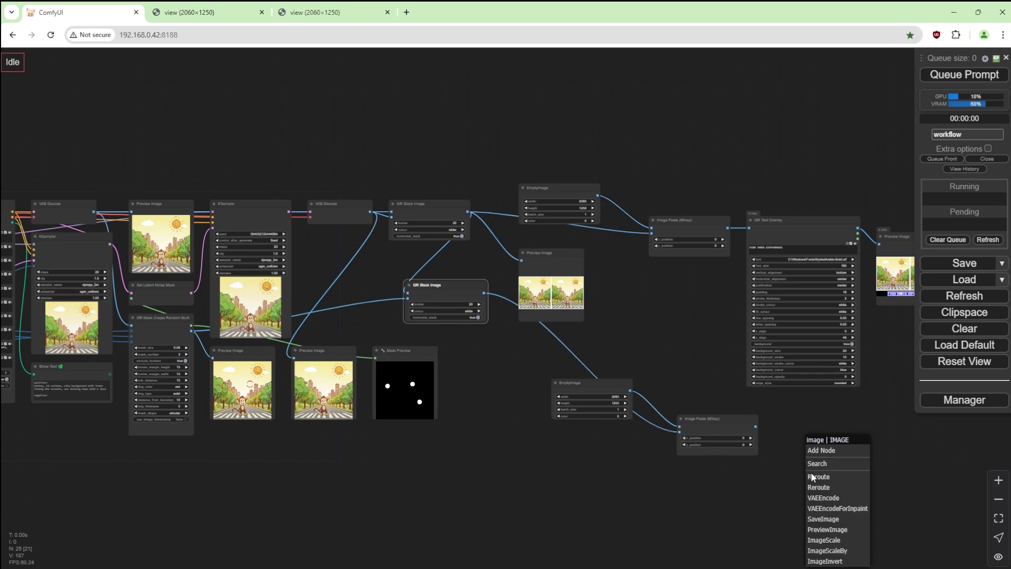
left_click(833, 540)
left_click(966, 74)
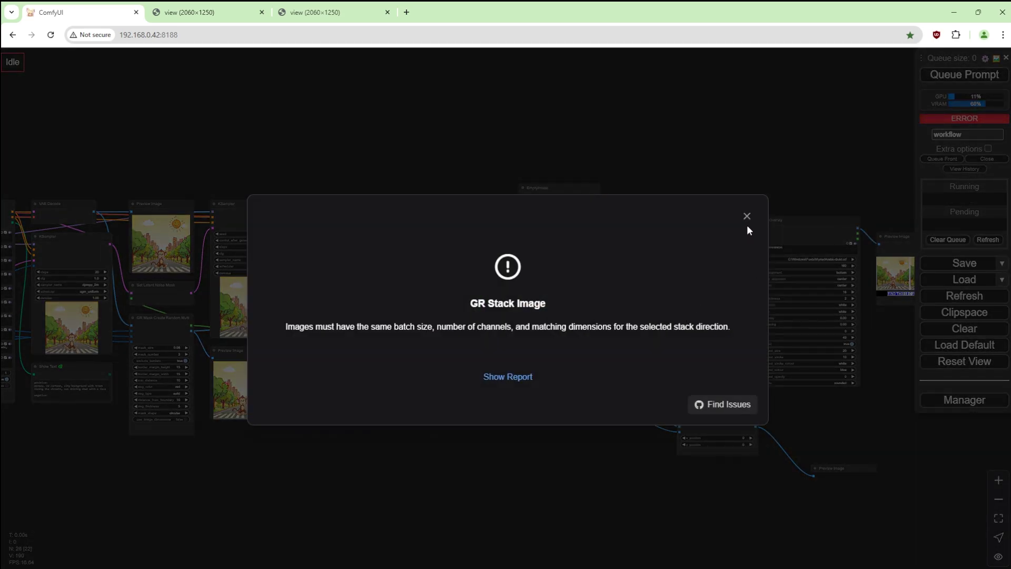
- Dismiss the stack size error, connect VAE Decode IMAGE to the second GR Stack image1, and rerun
left_click(747, 217)
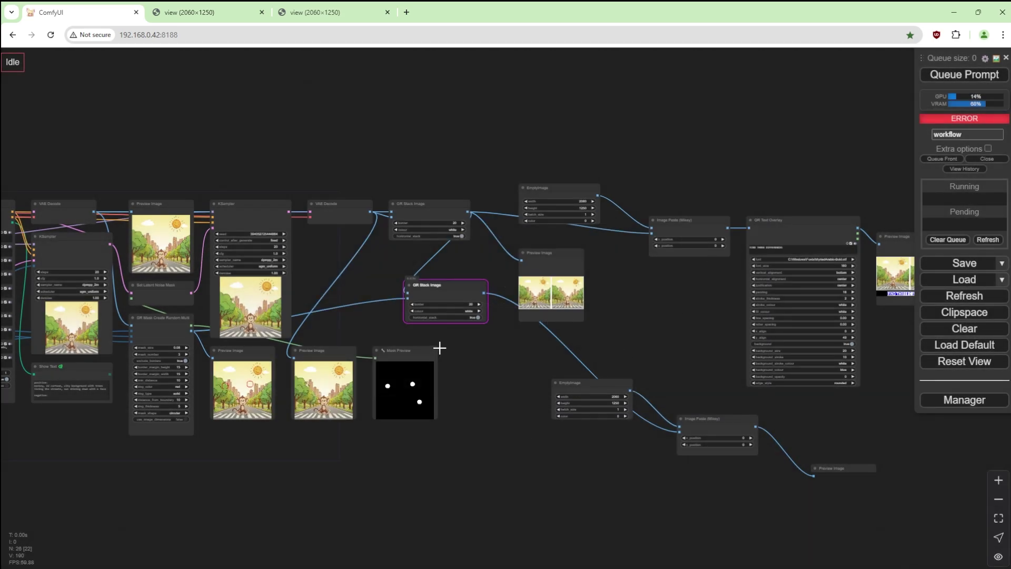
scroll(441, 347, "up", 4)
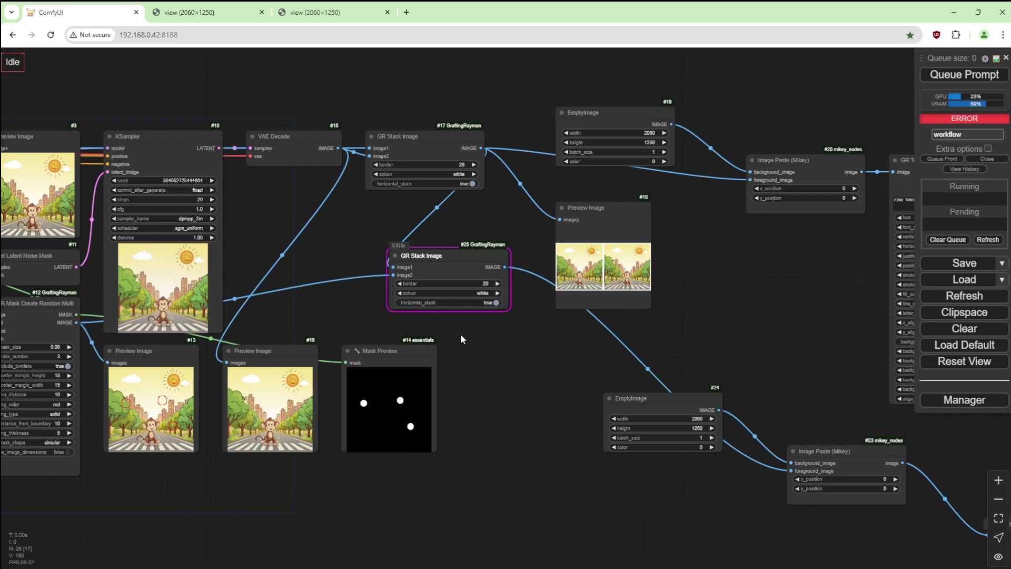
scroll(544, 366, "down", 3)
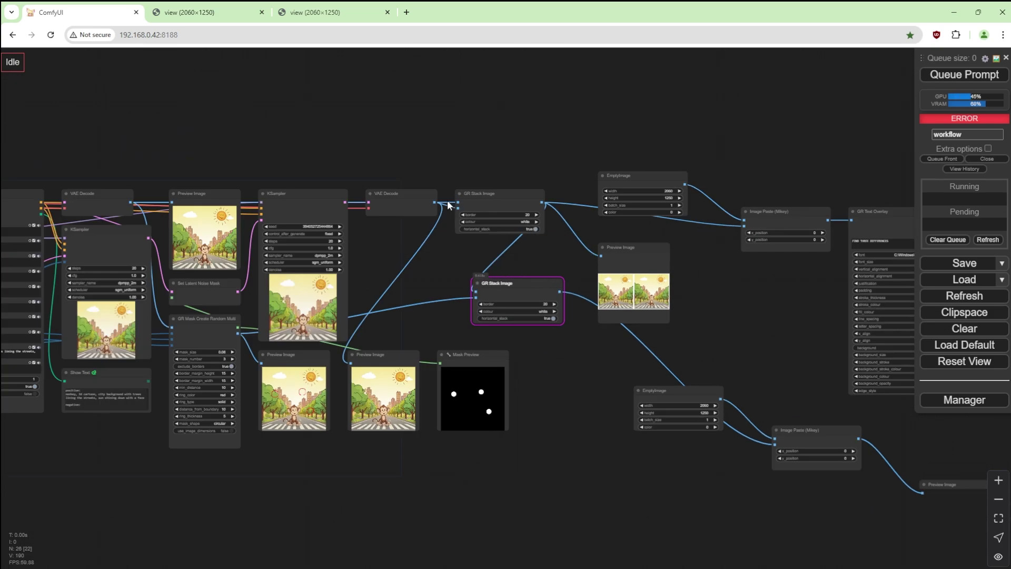
left_click_drag(435, 201, 475, 291)
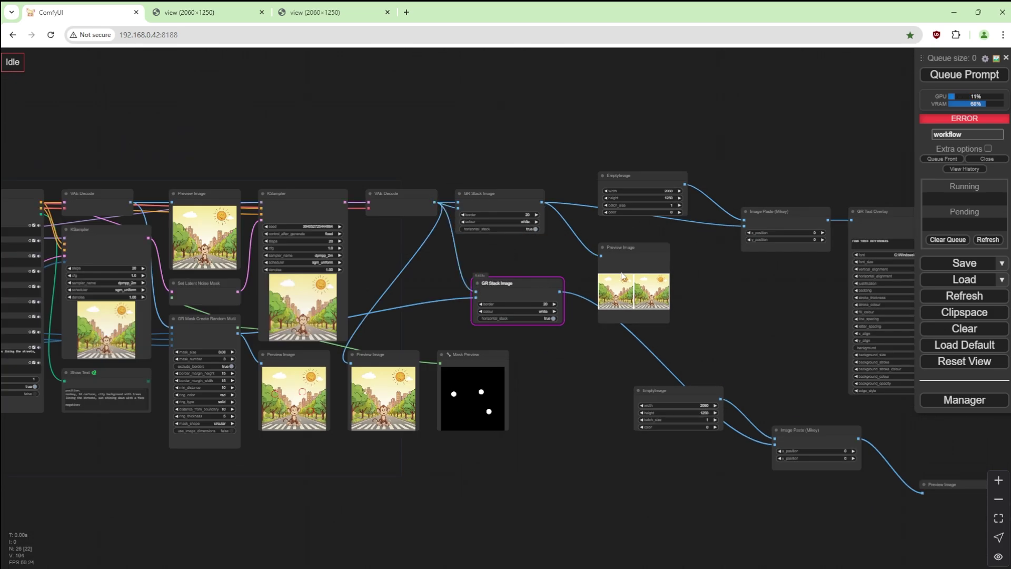
left_click(951, 75)
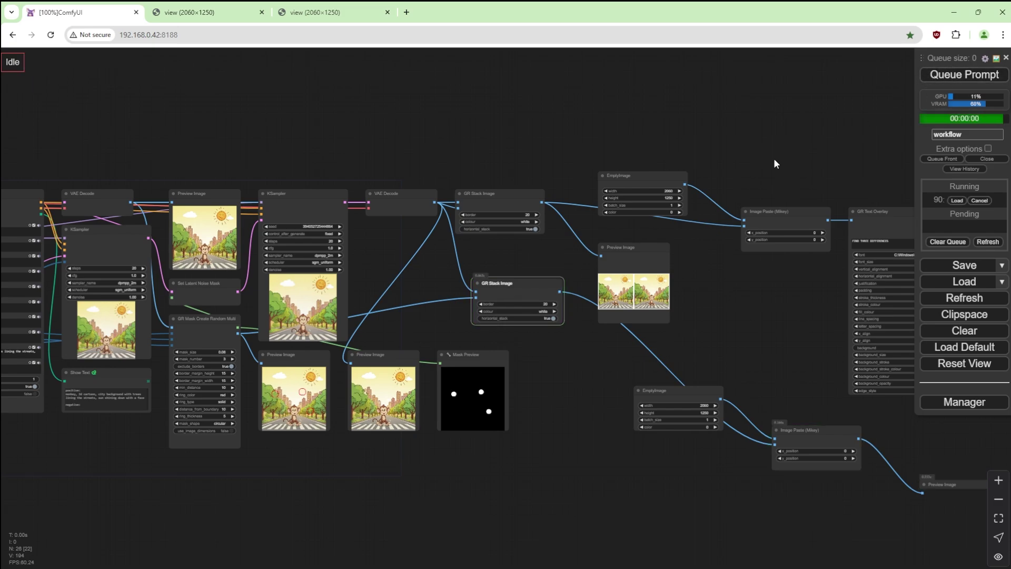
- View the red-circled 2060x1250 answer image in a new tab, then return to the graph
left_click_drag(774, 332, 419, 210)
scroll(584, 447, "up", 1)
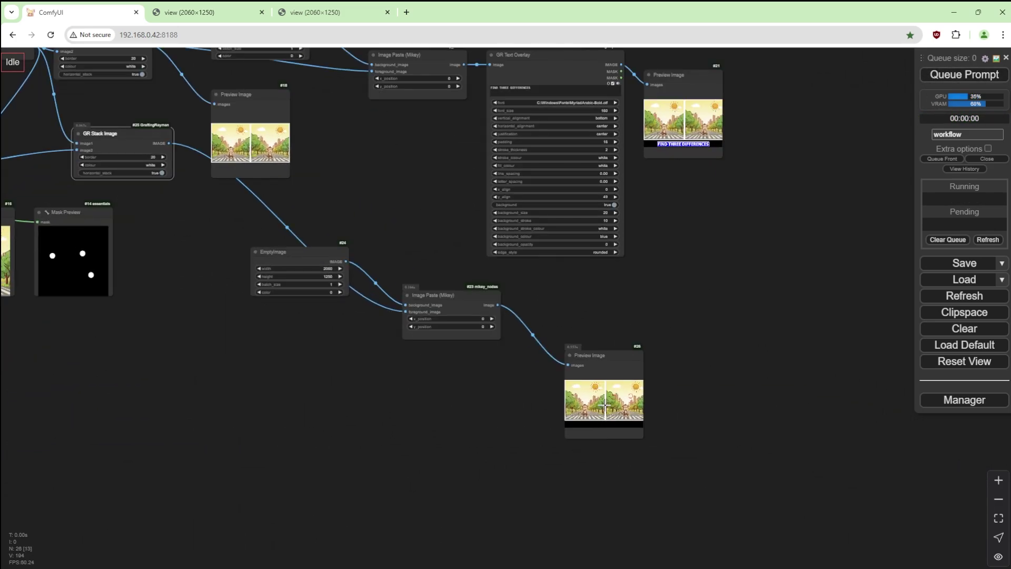
right_click(605, 399)
left_click(638, 202)
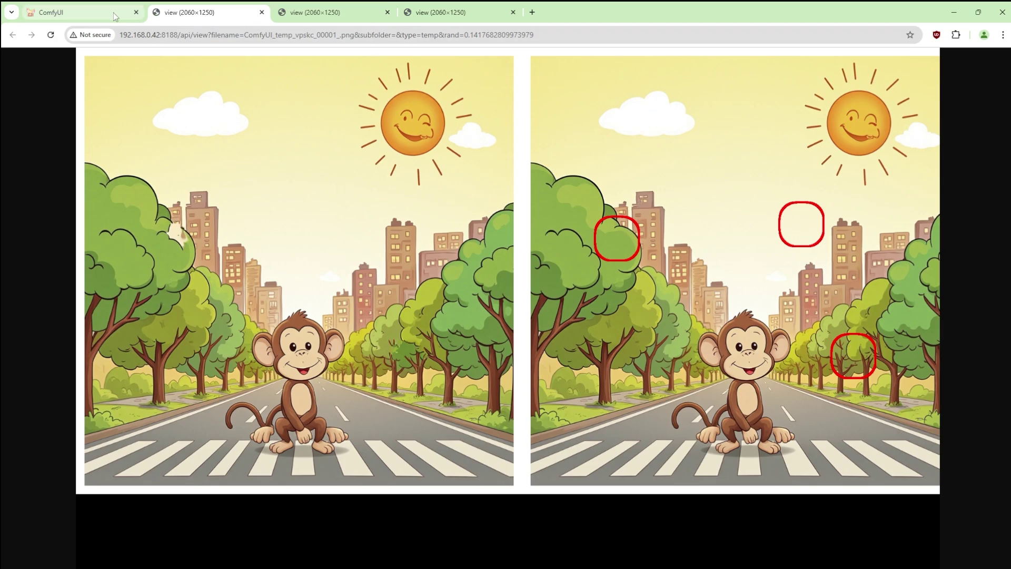
left_click(74, 12)
- Line up the top-row nodes, caption node and answer preview, then bring both final previews into view
scroll(600, 394, "down", 3)
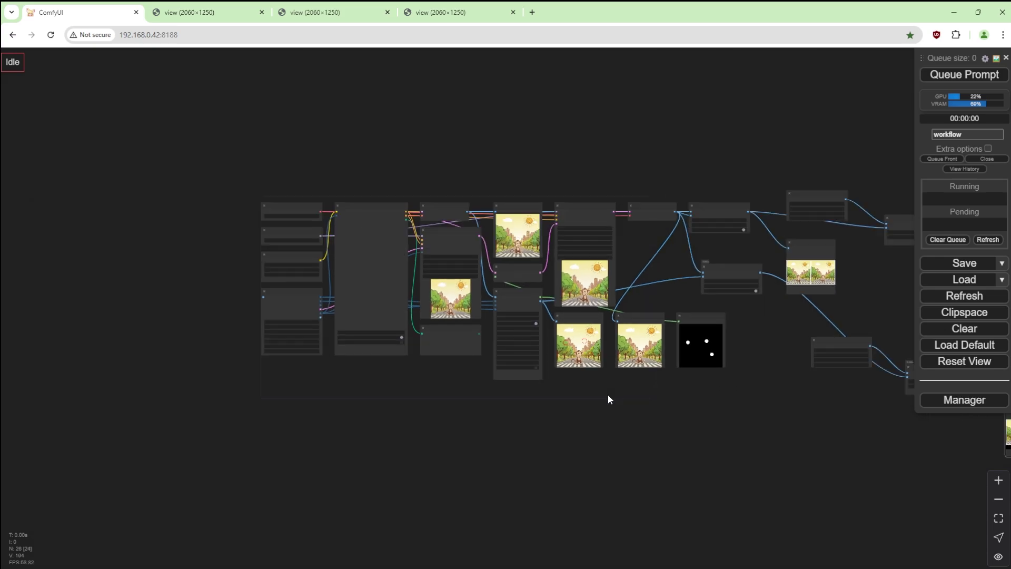
left_click_drag(586, 178, 587, 192)
left_click_drag(668, 205, 647, 191)
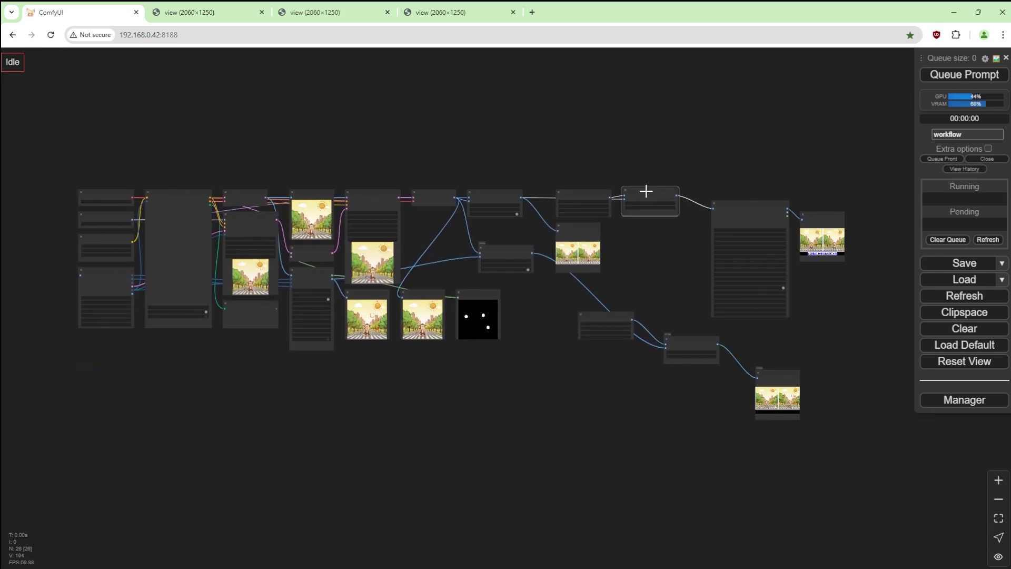
left_click_drag(726, 203, 705, 195)
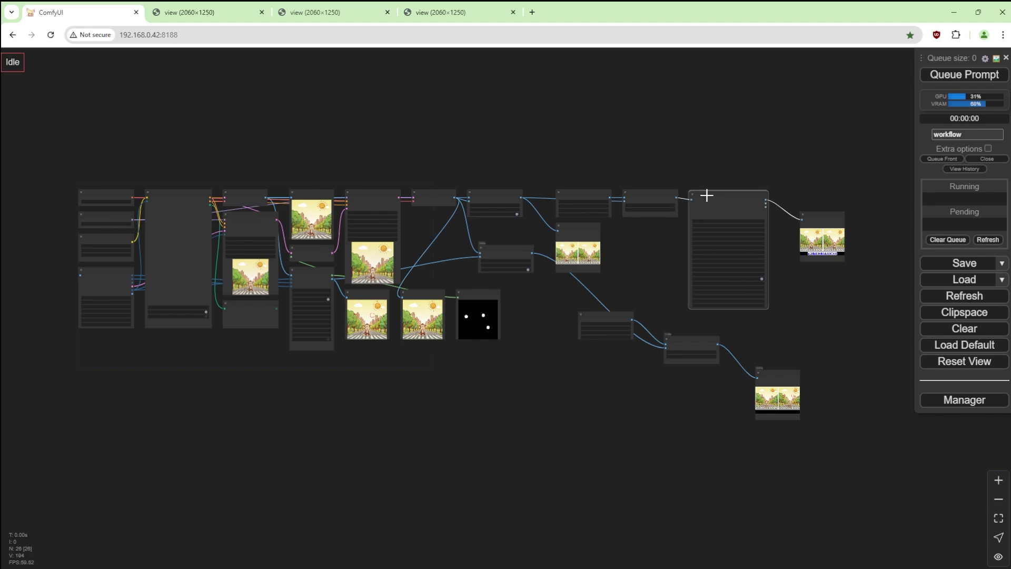
left_click_drag(811, 217, 794, 195)
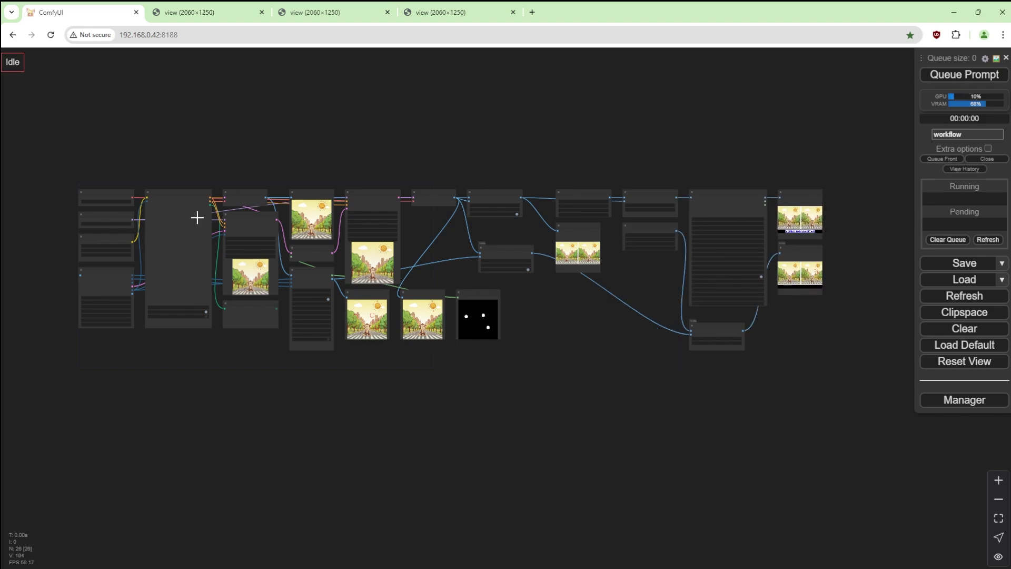
left_click_drag(54, 178, 208, 265)
scroll(186, 282, "up", 10)
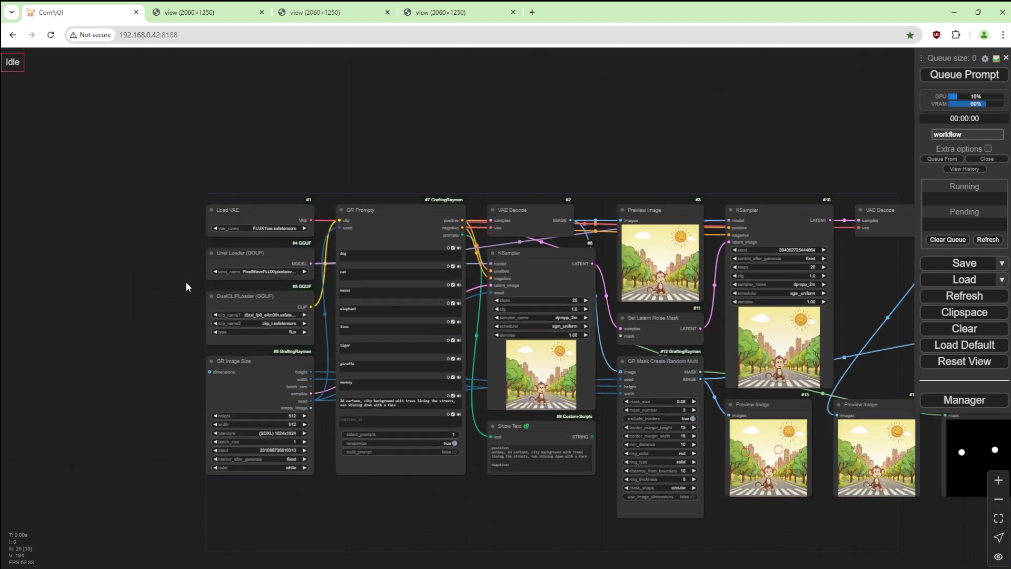
scroll(139, 339, "down", 3)
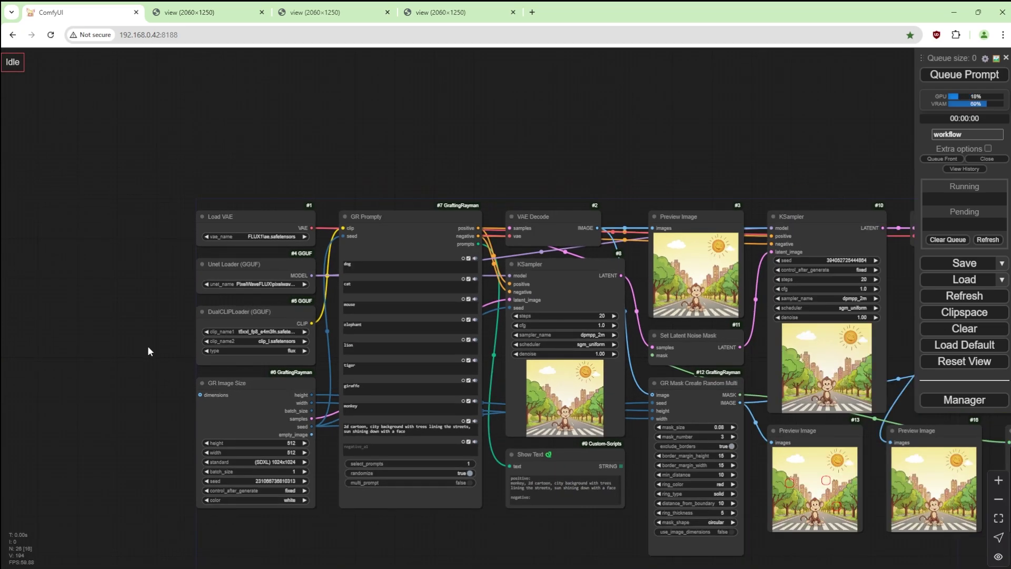
left_click_drag(842, 547, 90, 478)
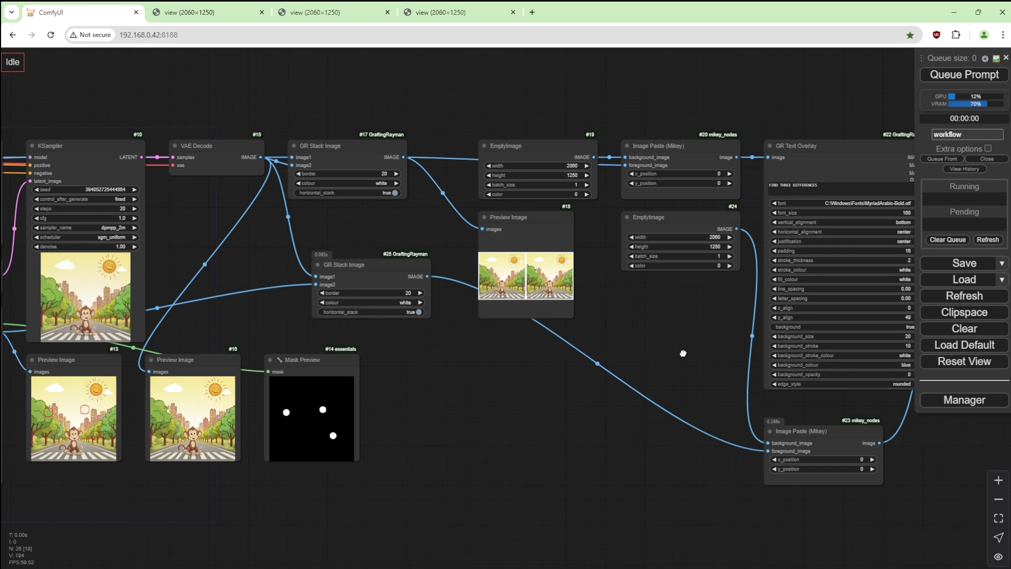
left_click_drag(682, 353, 505, 379)
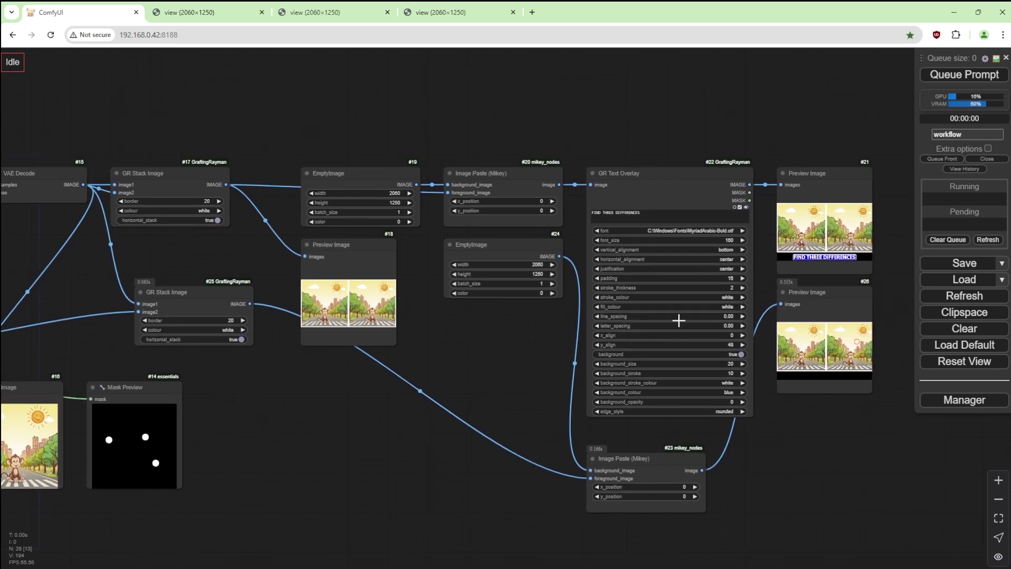